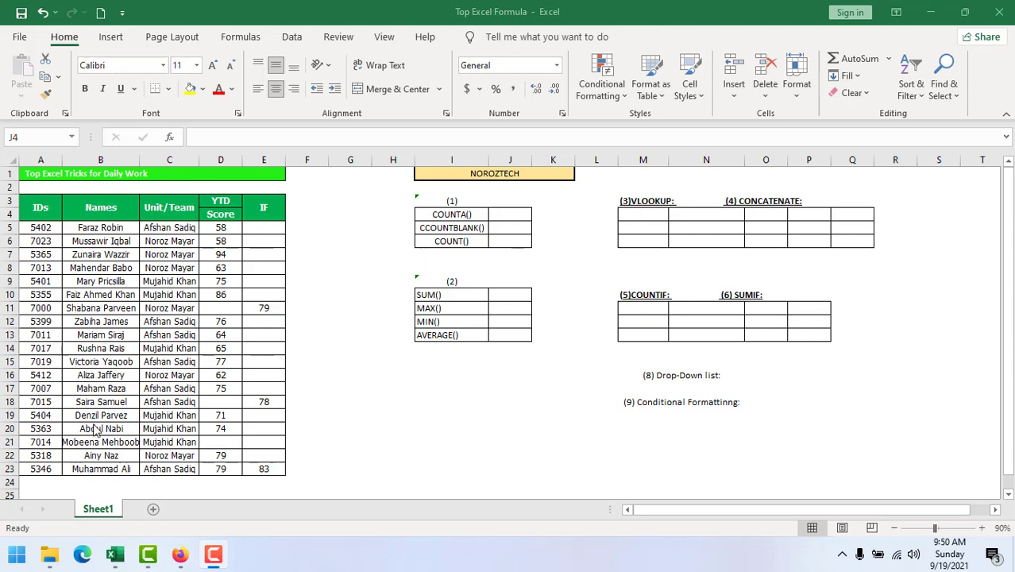
# Auto-fit the width of the Names column and inspect the filled and blank cells in the YTD Score column.
pyautogui.doubleClick(140, 160)
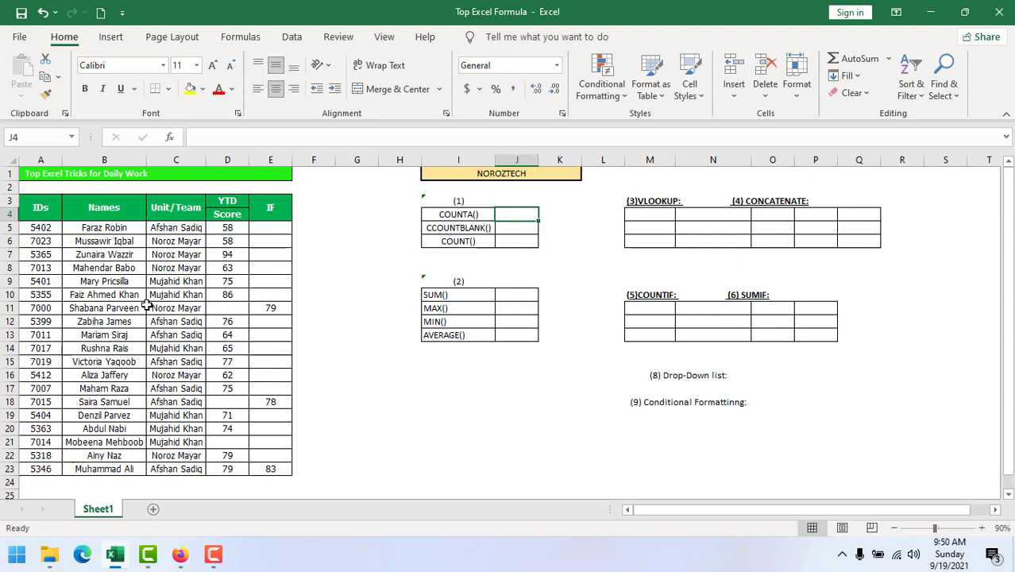
pyautogui.moveTo(228, 228); pyautogui.dragTo(229, 281)
pyautogui.click(223, 307)
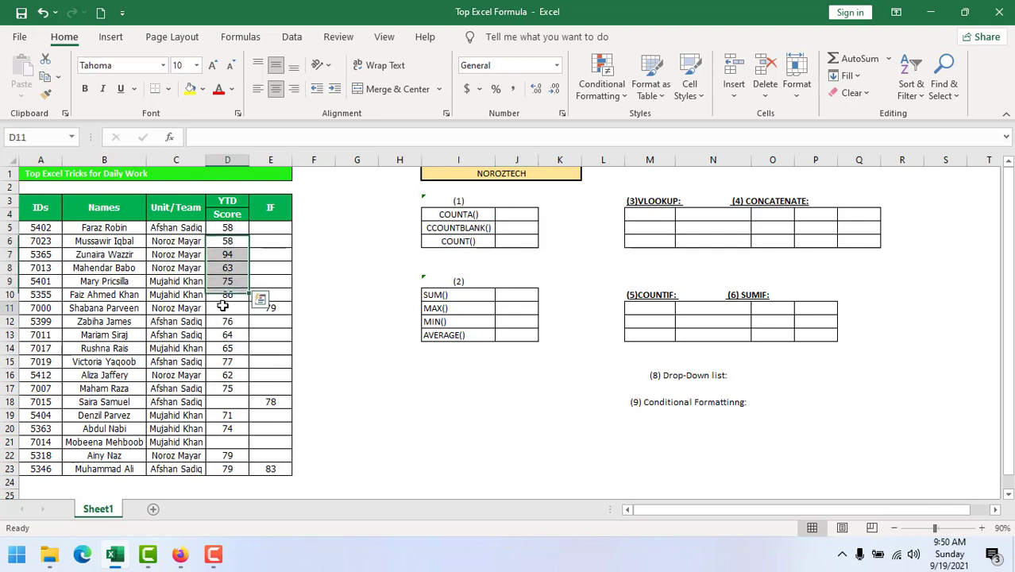
pyautogui.click(275, 307)
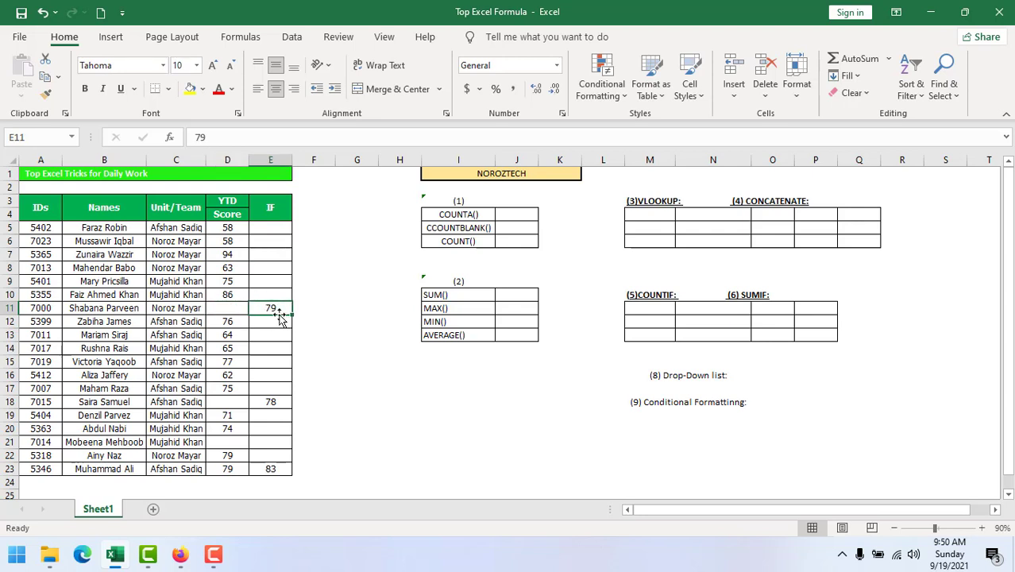
pyautogui.click(238, 311)
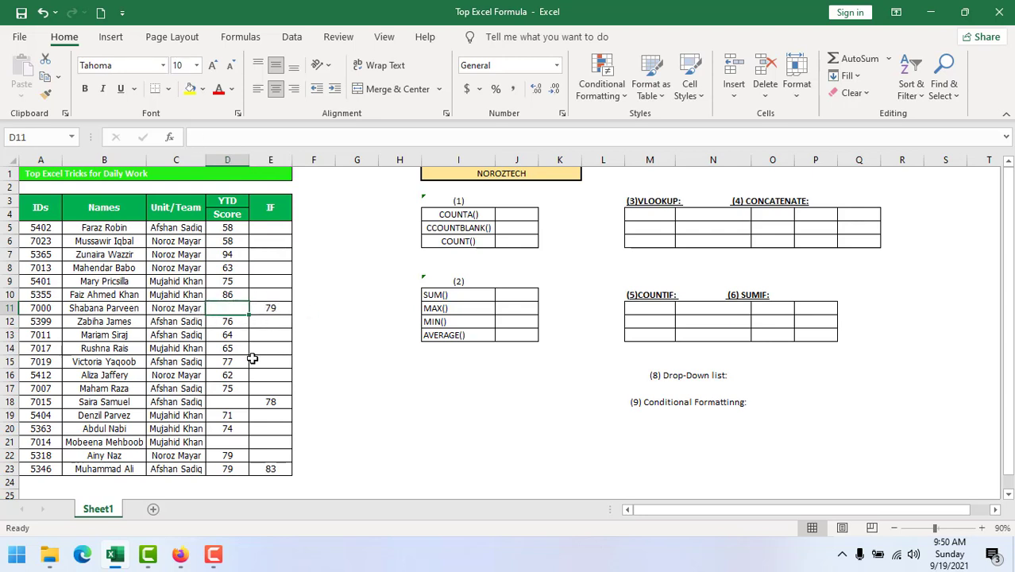
pyautogui.click(232, 404)
pyautogui.click(229, 441)
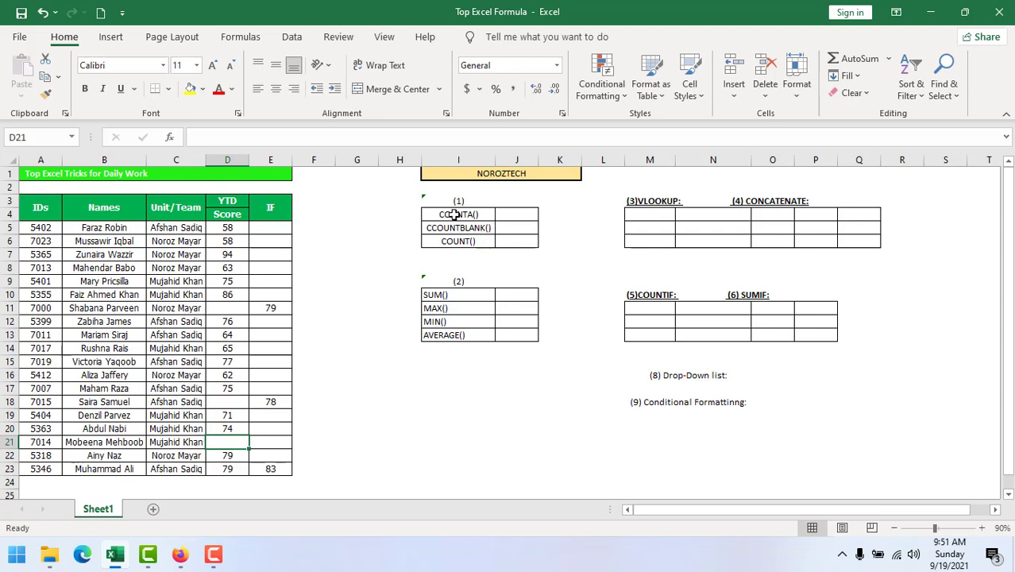
# Enter a COUNTA formula in J4 that counts the non-empty scores in D5:D23.
pyautogui.click(512, 217)
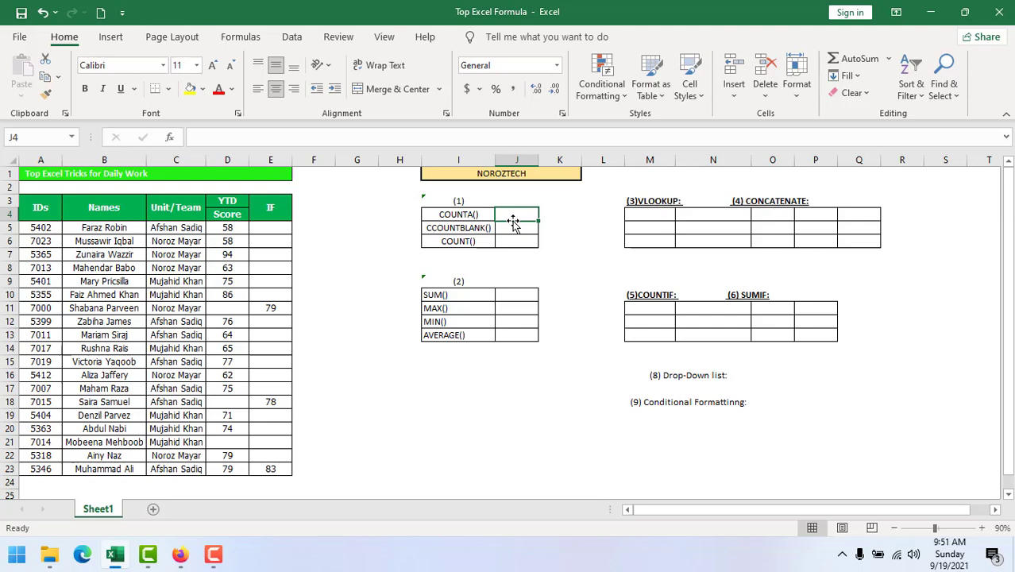
pyautogui.write('=')
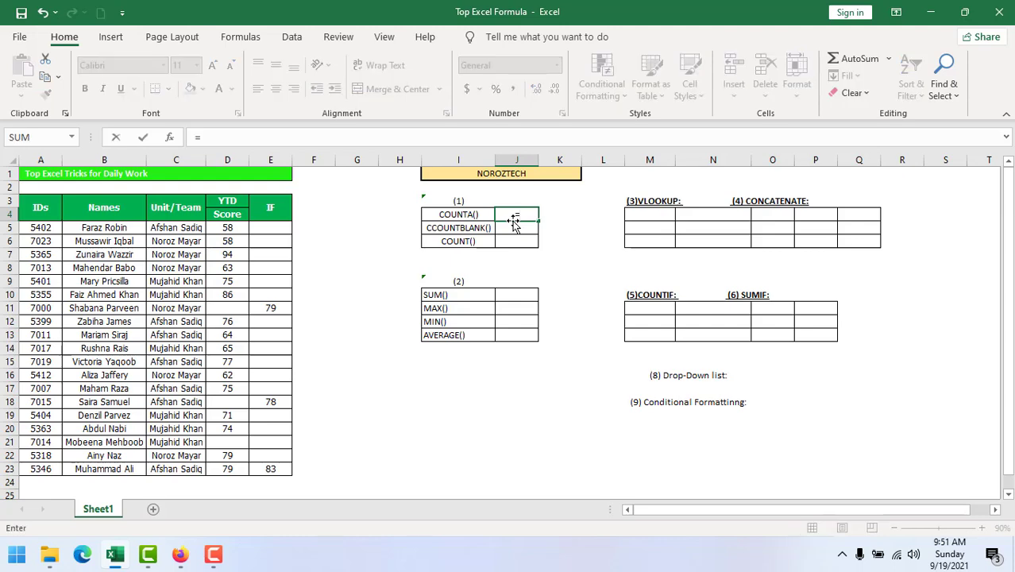
pyautogui.write('count')
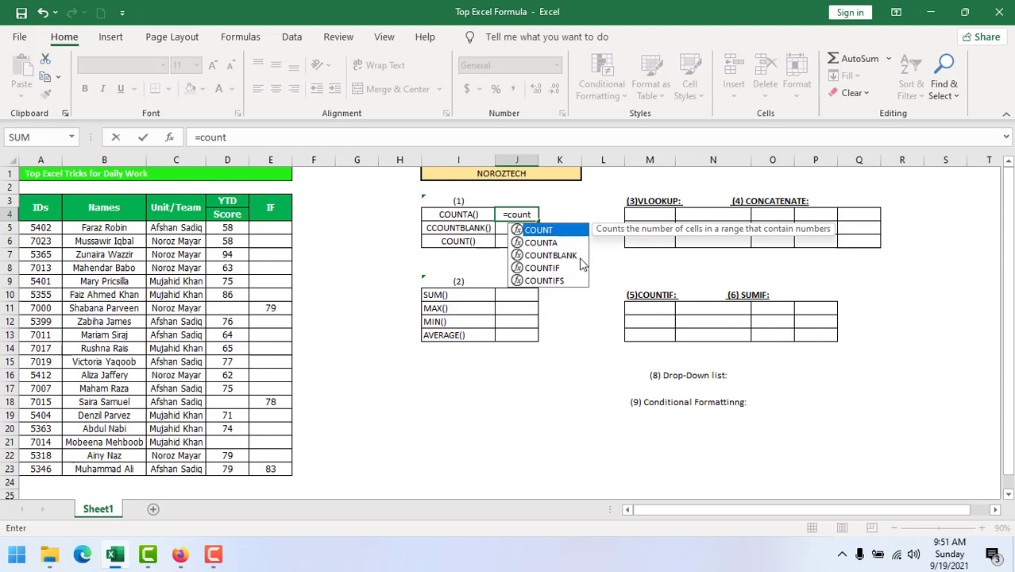
pyautogui.press('Down')
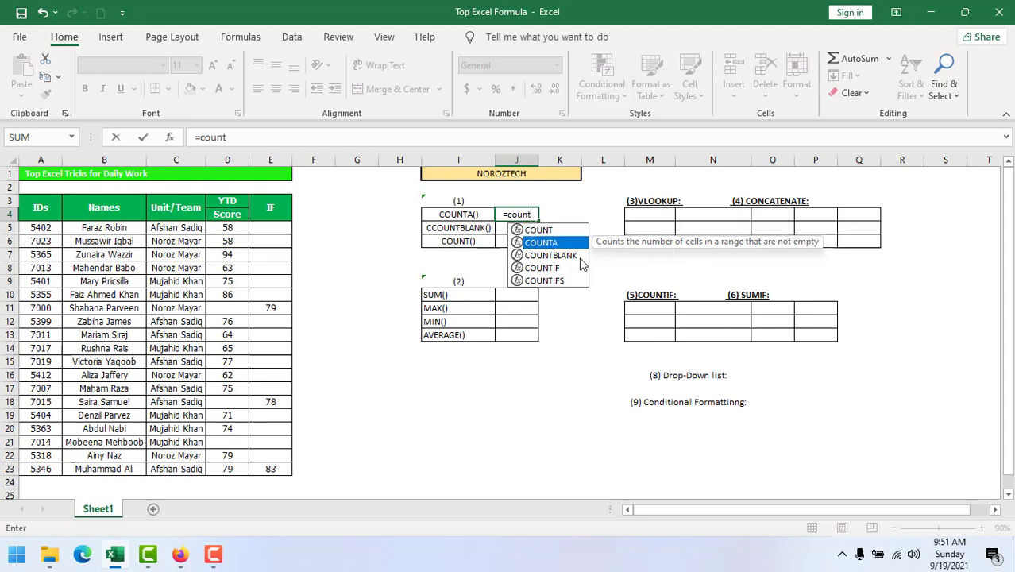
pyautogui.press('Tab')
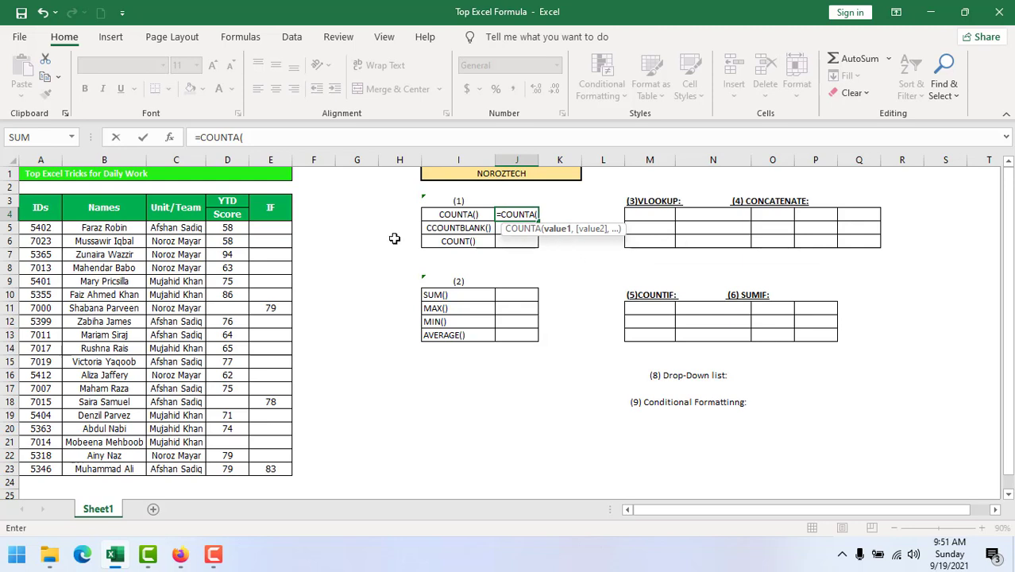
pyautogui.moveTo(227, 229); pyautogui.dragTo(221, 469)
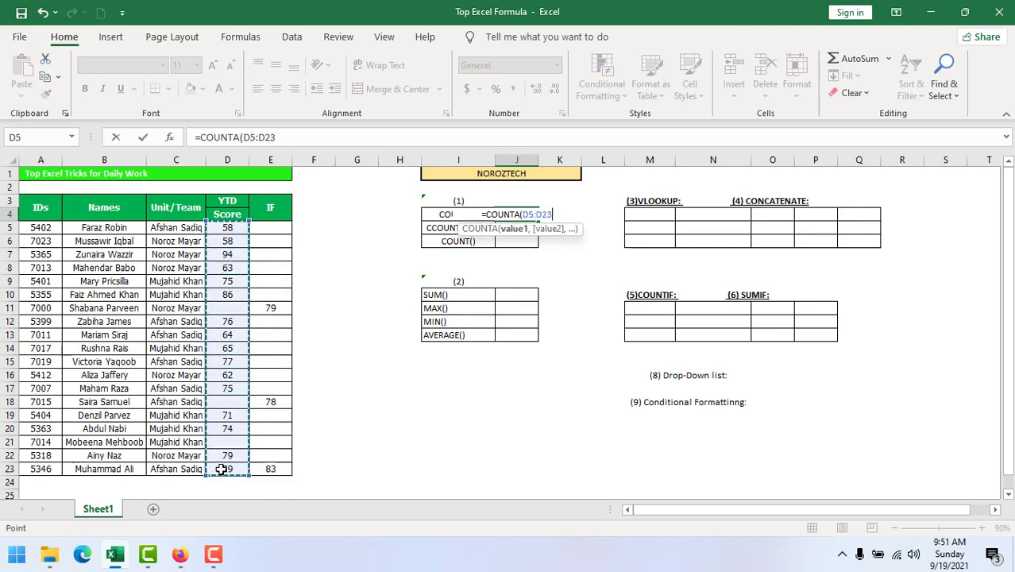
pyautogui.press('Return')
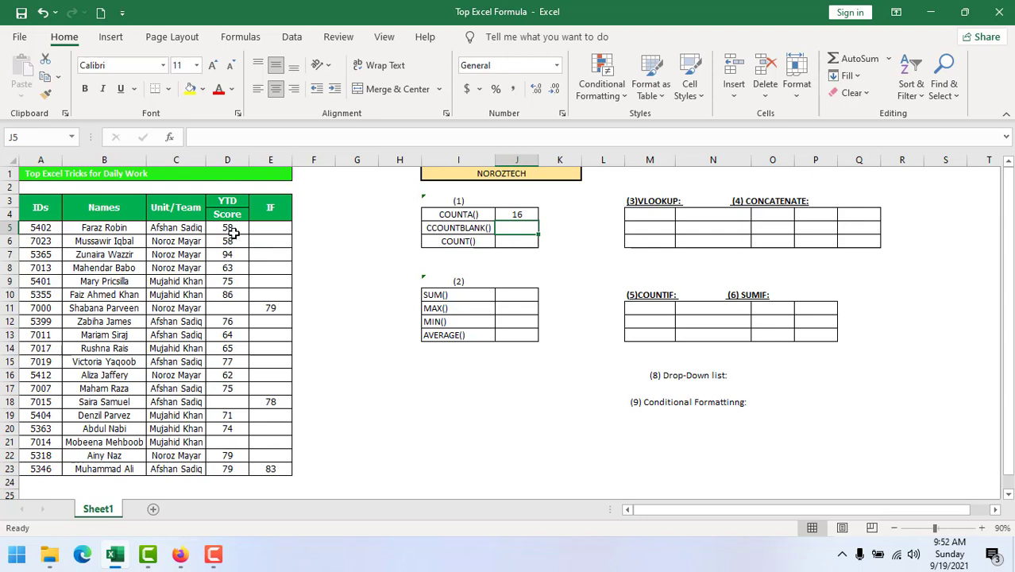
# Number the data rows beside the table by filling F5:F23 with the series 1 to 19.
pyautogui.click(321, 229)
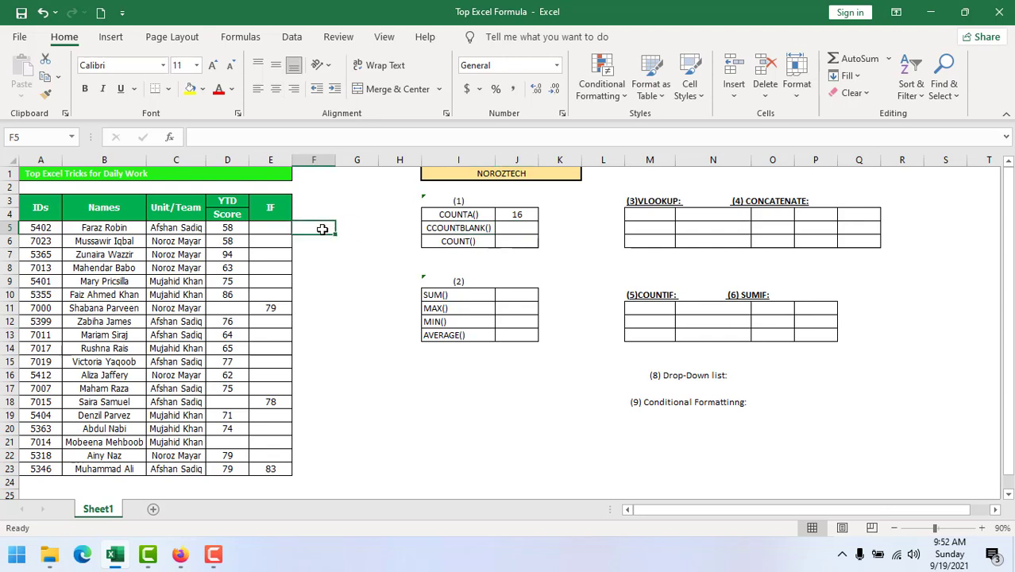
pyautogui.write('1')
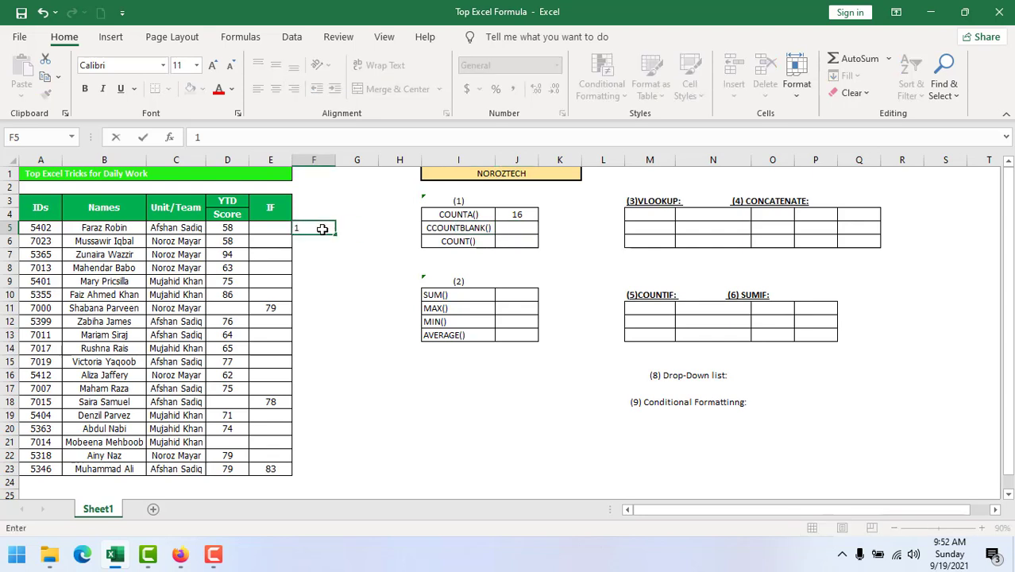
pyautogui.press('Return')
pyautogui.write('2')
pyautogui.click(329, 277)
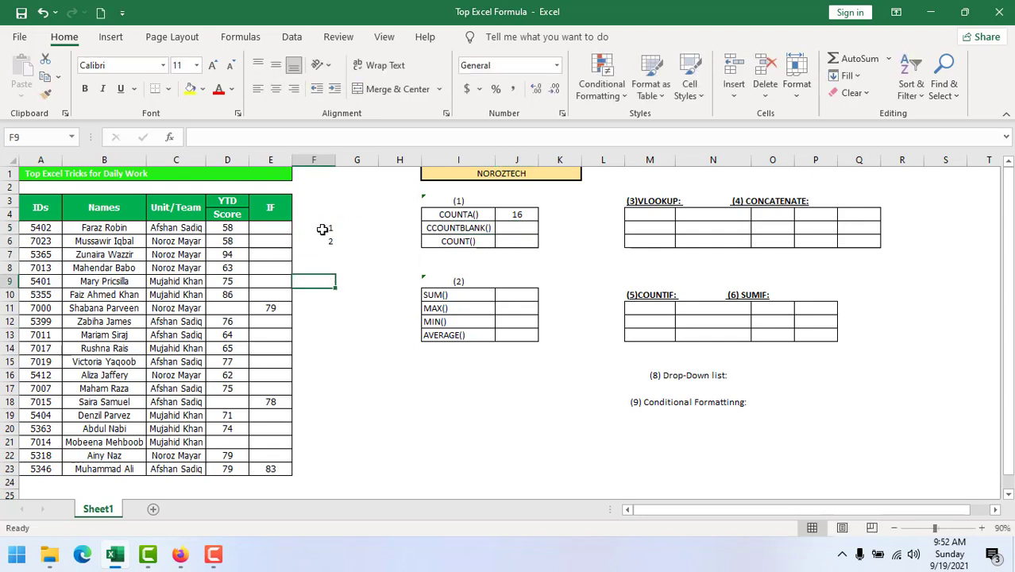
pyautogui.click(322, 230)
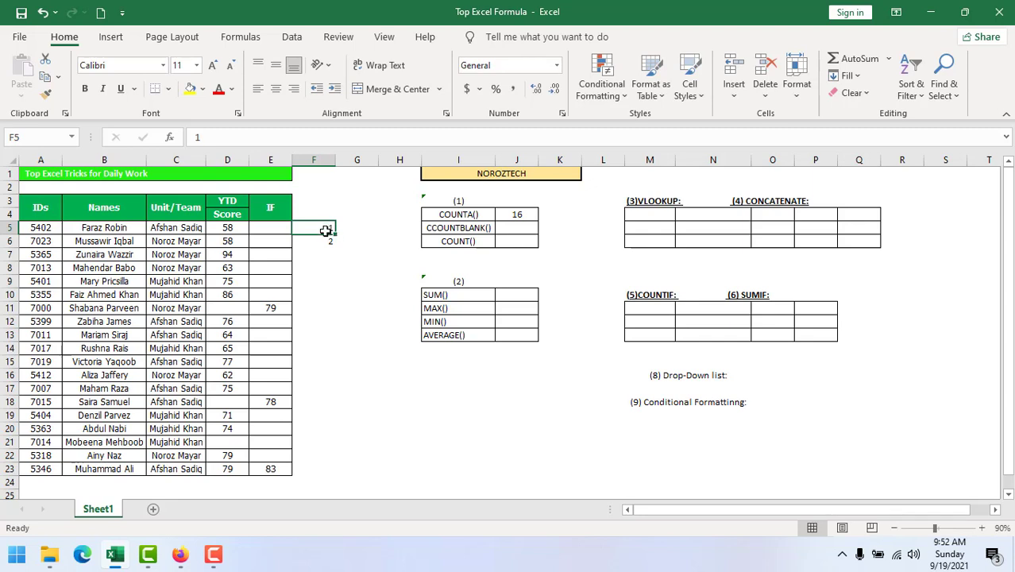
pyautogui.moveTo(330, 228); pyautogui.dragTo(331, 476)
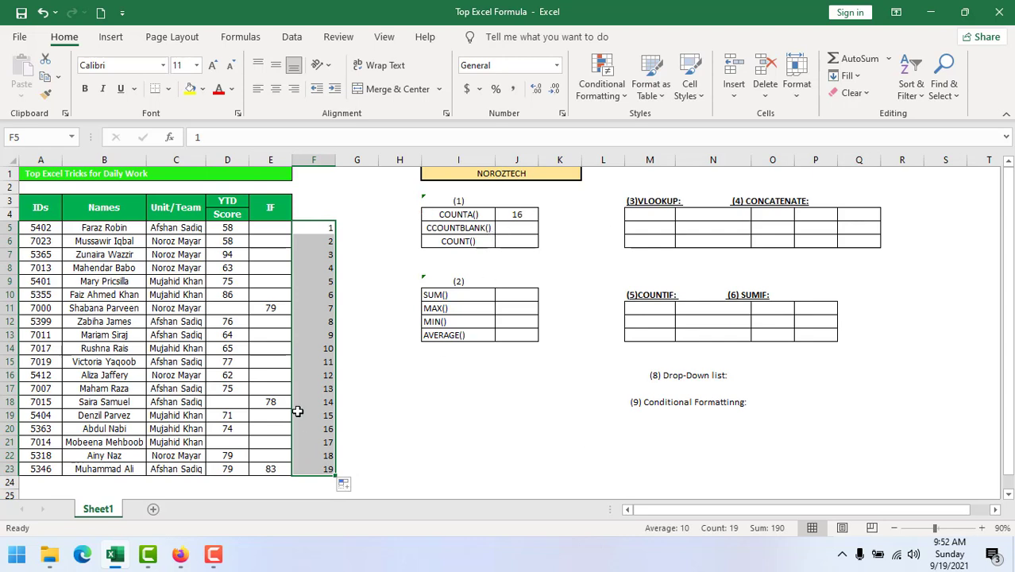
# Enter a dash as text in the blank score cell D11 and check the COUNTA result in J4 against D5:D23.
pyautogui.click(229, 308)
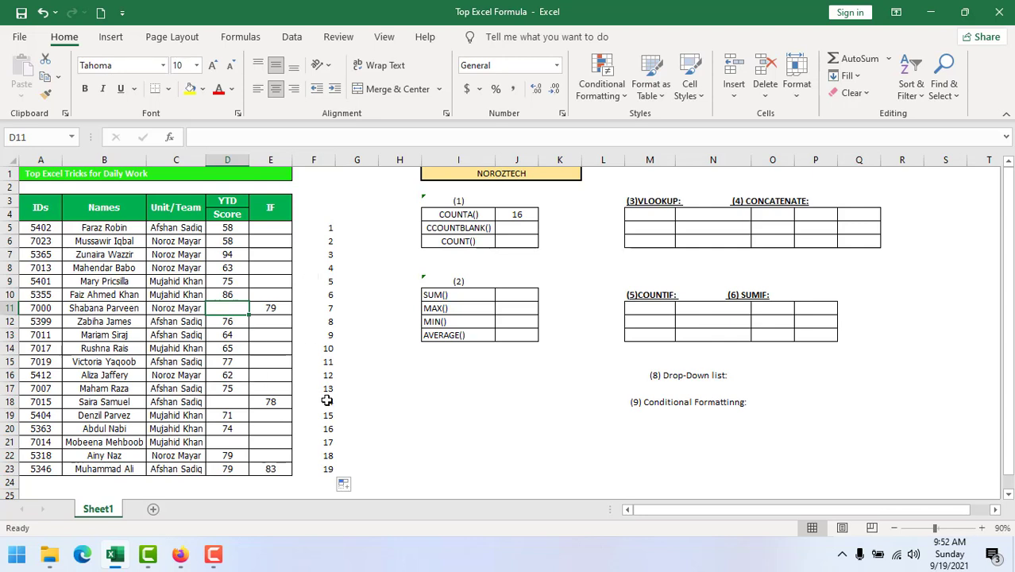
pyautogui.click(514, 230)
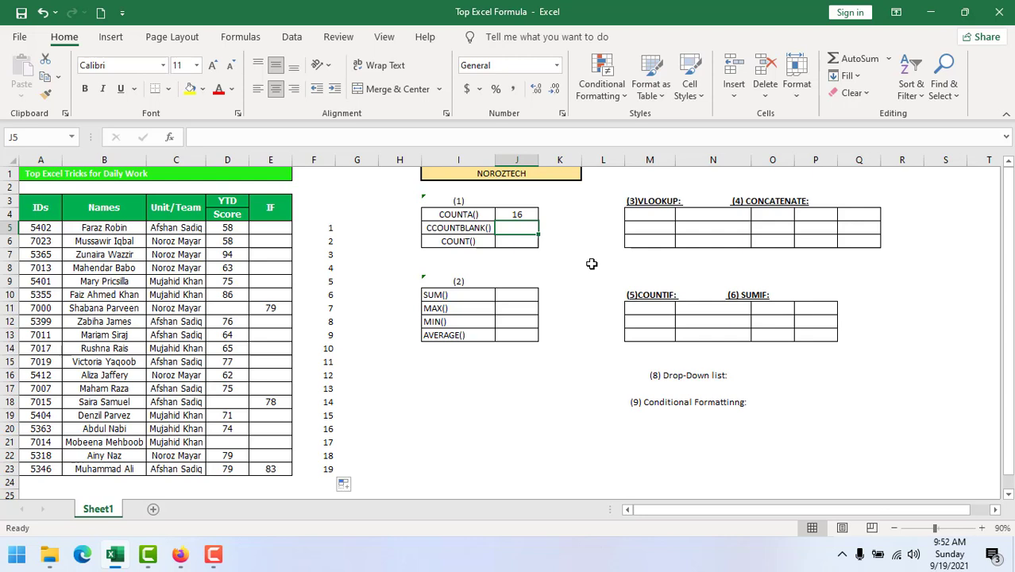
pyautogui.click(517, 215)
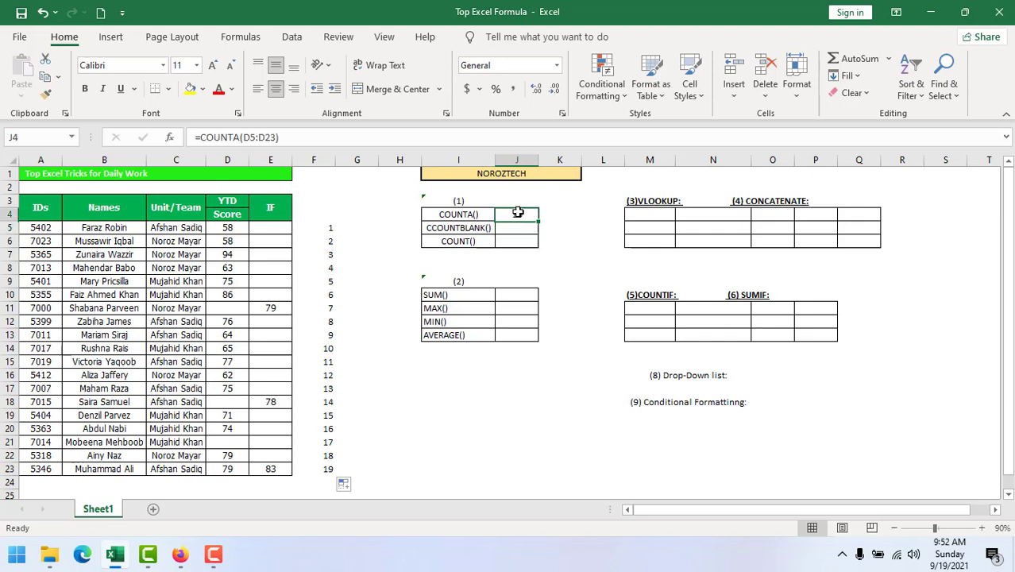
pyautogui.click(232, 308)
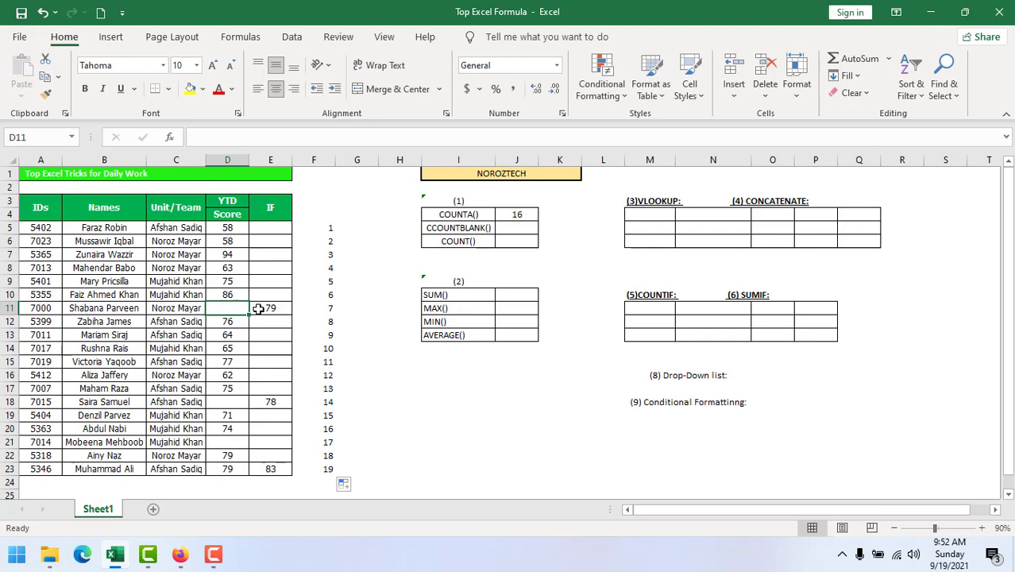
pyautogui.write("'-")
pyautogui.click(258, 308)
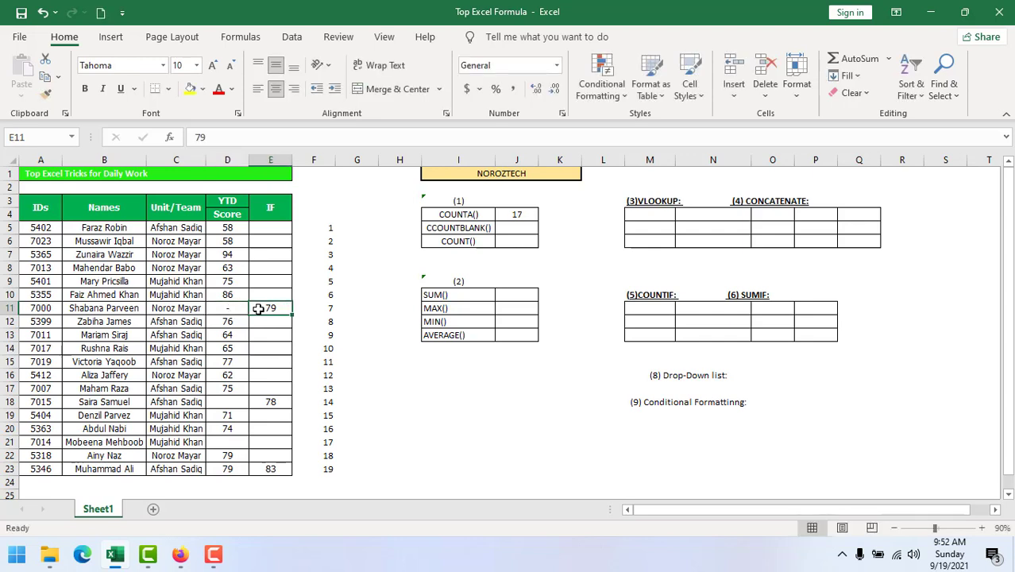
pyautogui.click(312, 389)
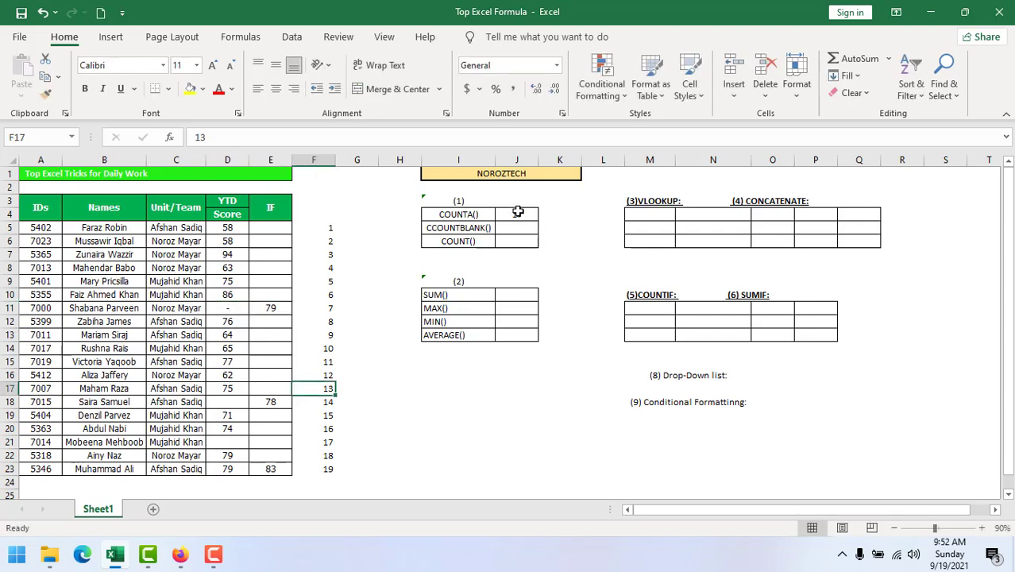
pyautogui.click(516, 215)
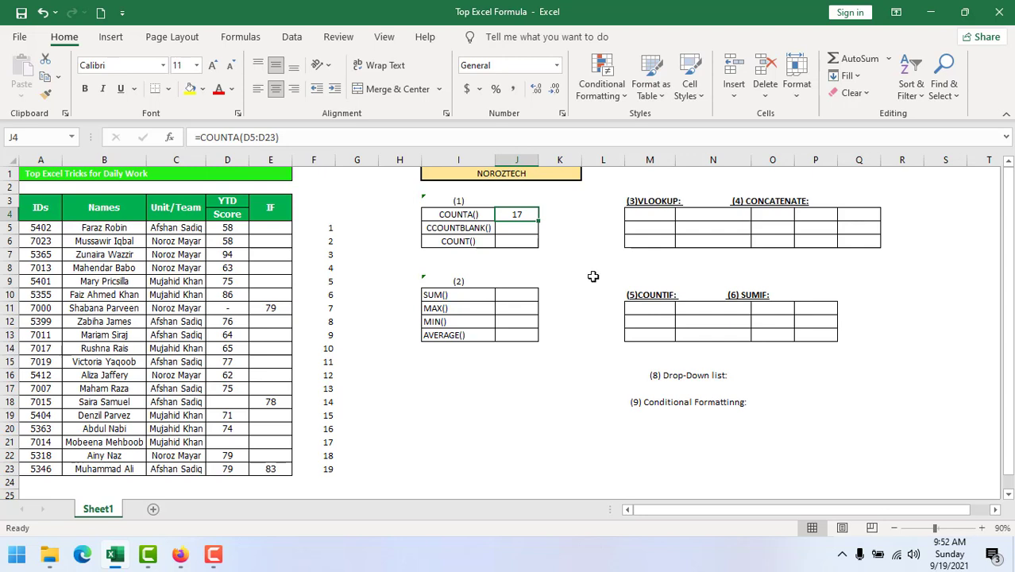
pyautogui.click(227, 308)
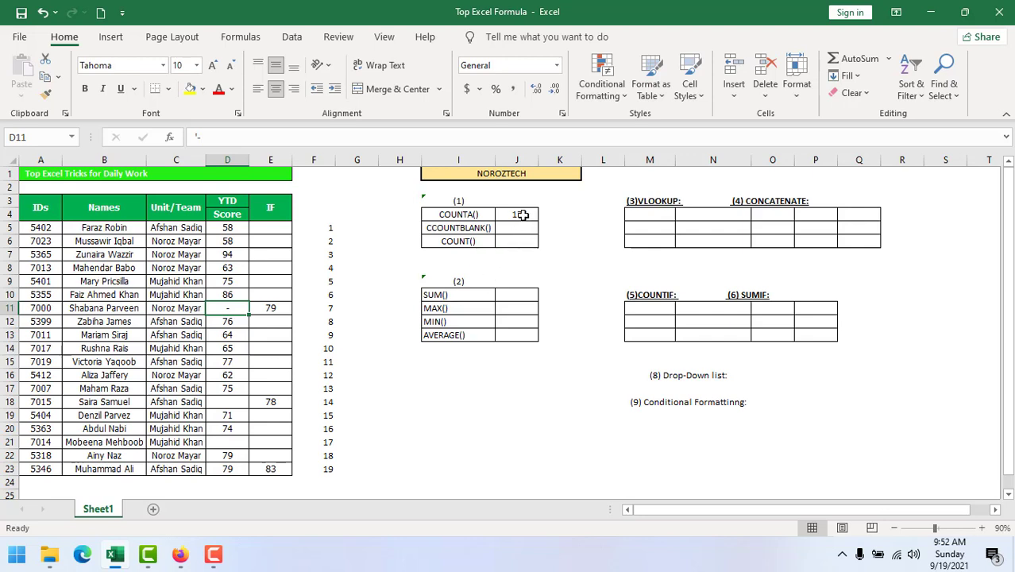
pyautogui.click(227, 232)
pyautogui.moveTo(228, 236); pyautogui.dragTo(230, 468)
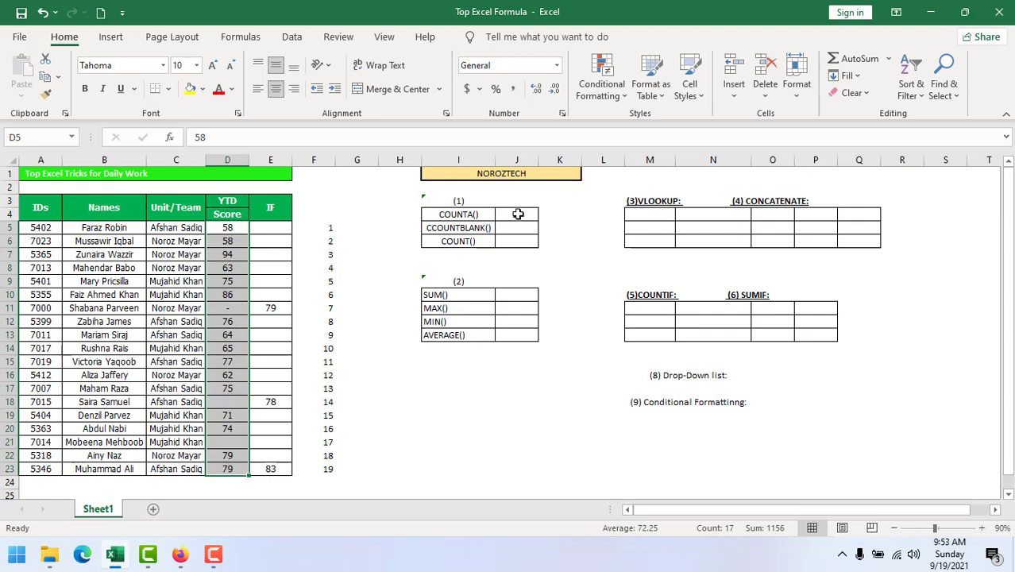
# Enter a COUNTBLANK formula in J5 that counts the empty score cells in D5:D23.
pyautogui.click(521, 227)
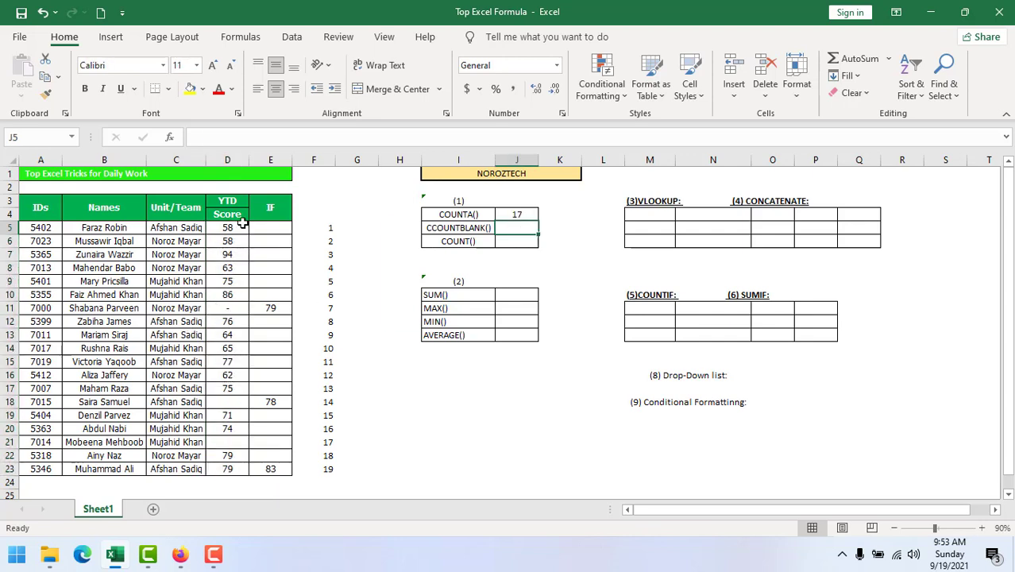
pyautogui.moveTo(227, 228); pyautogui.dragTo(229, 470)
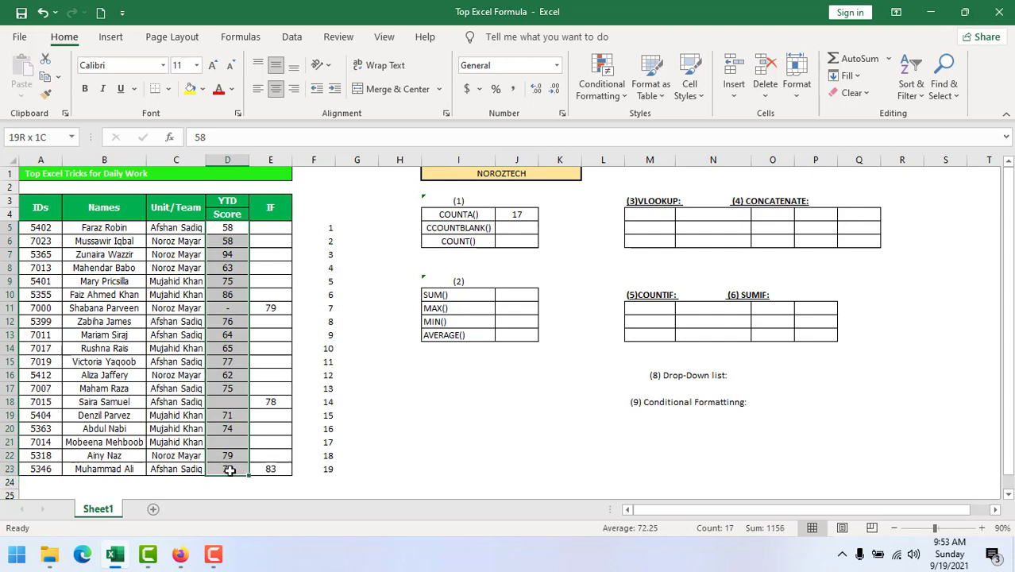
pyautogui.moveTo(229, 470); pyautogui.dragTo(229, 470)
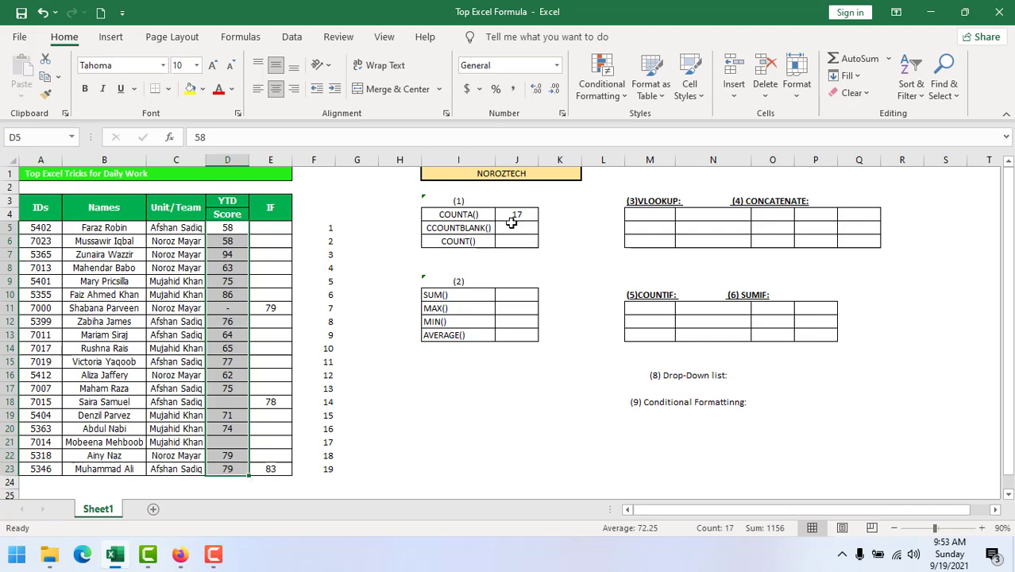
pyautogui.click(511, 227)
pyautogui.write('=')
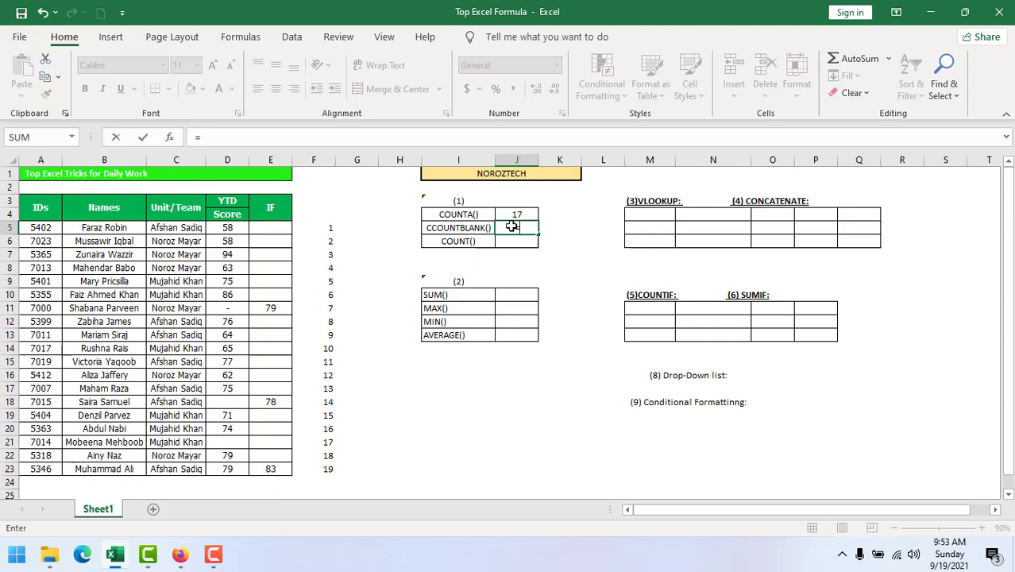
pyautogui.write('count')
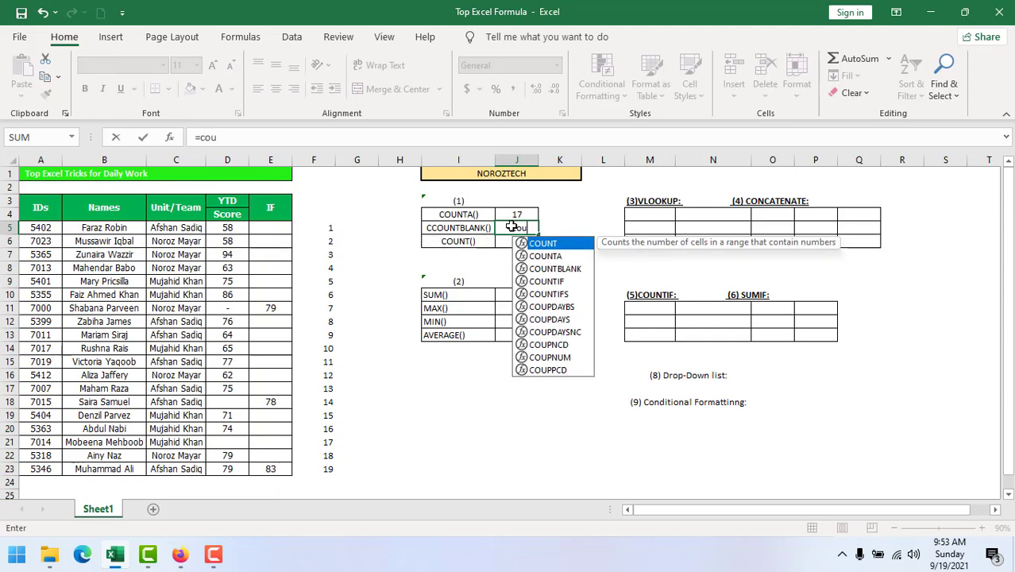
pyautogui.press('Down')
pyautogui.press('Down')
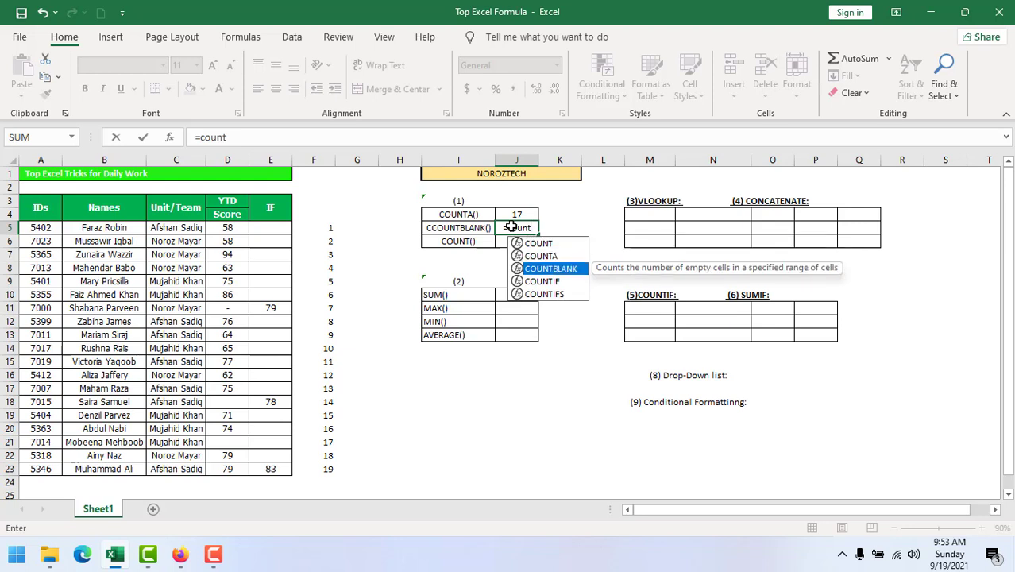
pyautogui.doubleClick(558, 270)
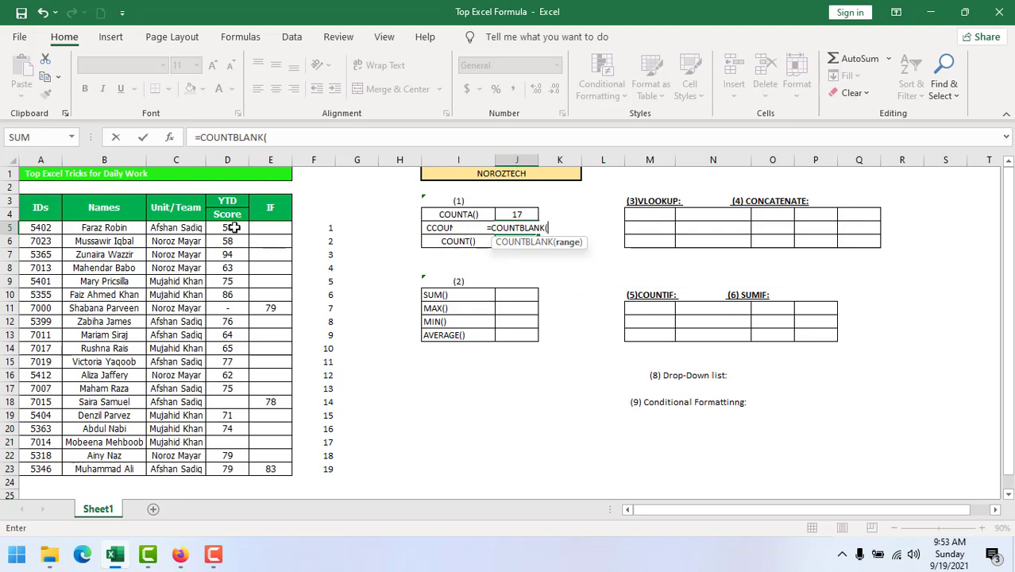
pyautogui.moveTo(227, 227); pyautogui.dragTo(230, 469)
pyautogui.press('Return')
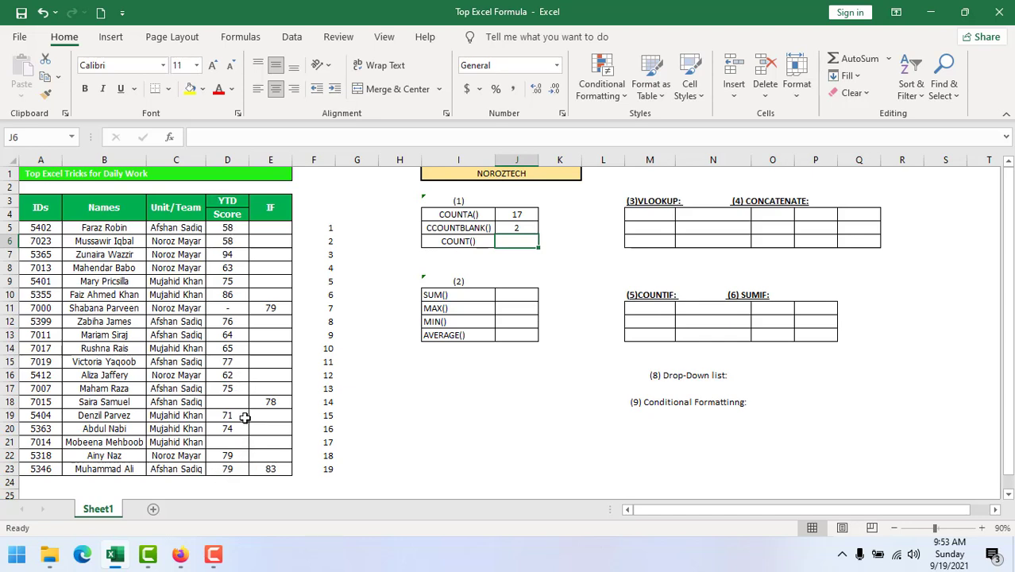
# Clear the dash from score cell D11.
pyautogui.click(232, 310)
pyautogui.press('Delete')
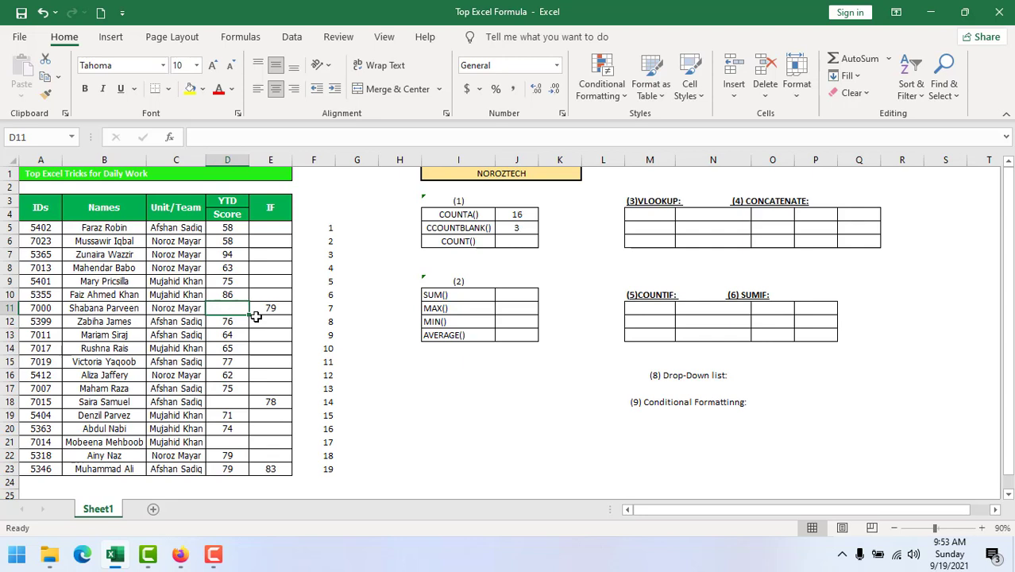
# Enter a dash as text in score cell D11 again.
pyautogui.hotkey('ctrl', 'z')
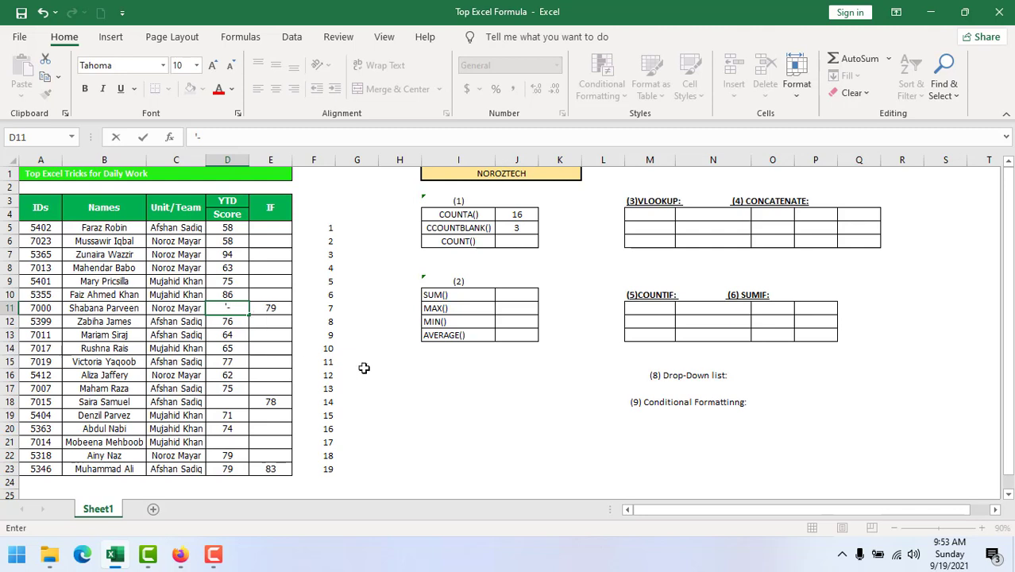
pyautogui.click(416, 398)
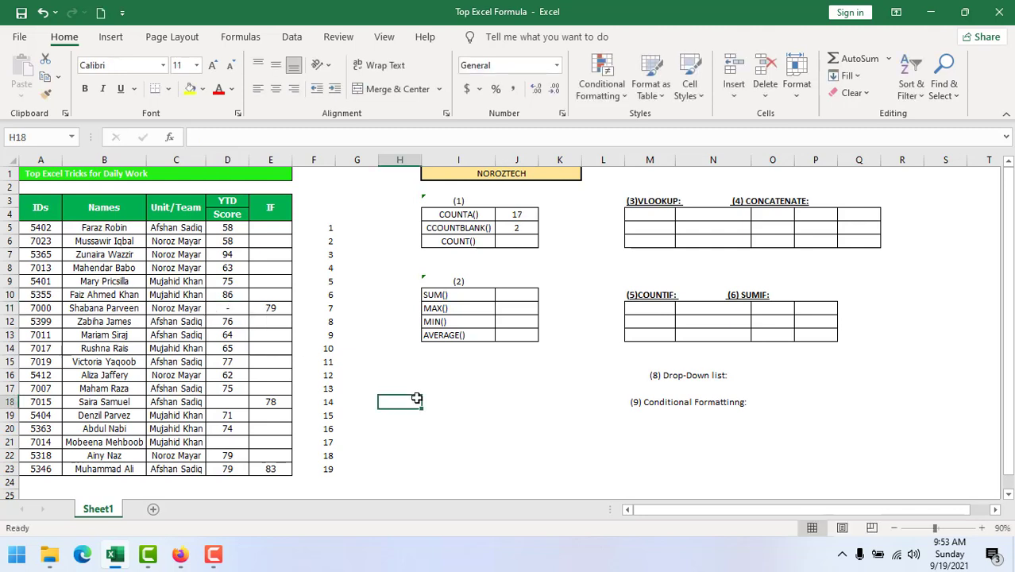
# Enter a COUNT formula in J6 that counts the numeric scores in D5:D23.
pyautogui.click(524, 241)
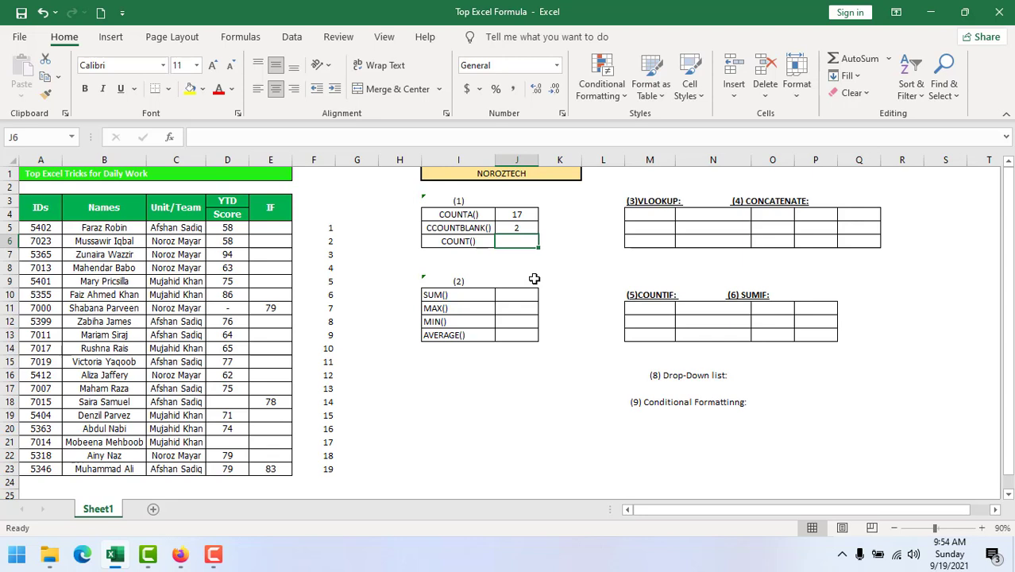
pyautogui.write('=')
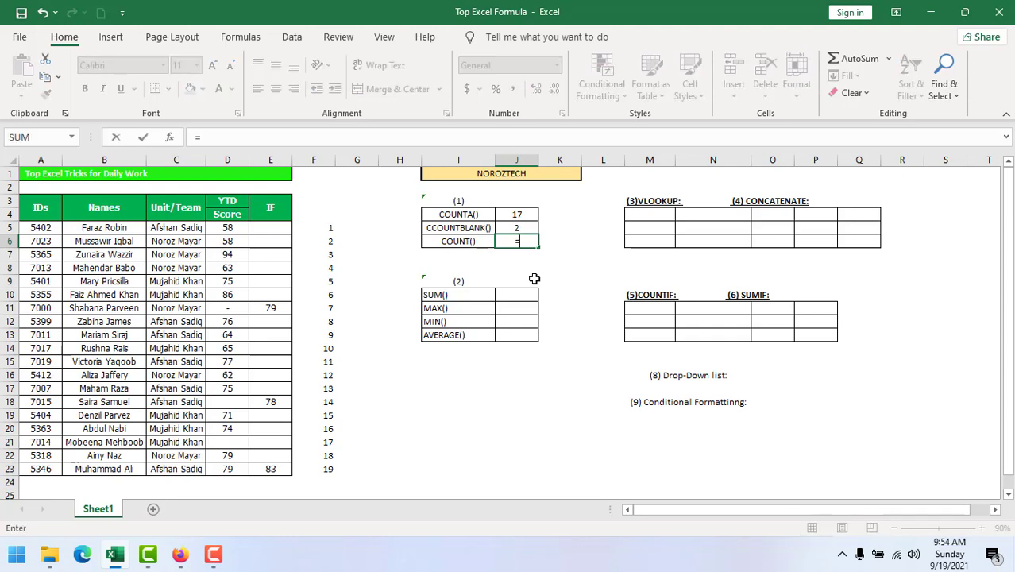
pyautogui.write('cou')
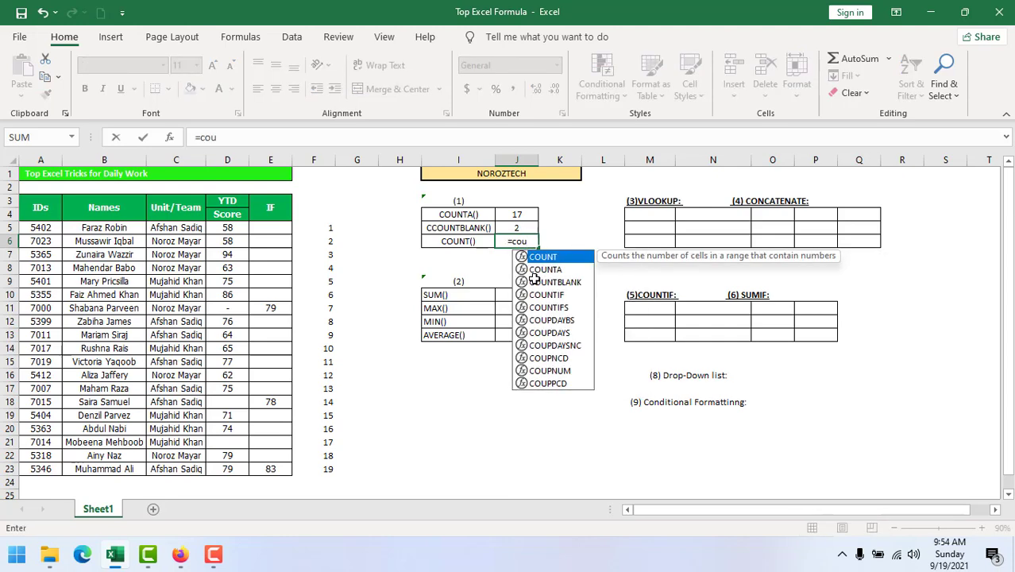
pyautogui.press('Tab')
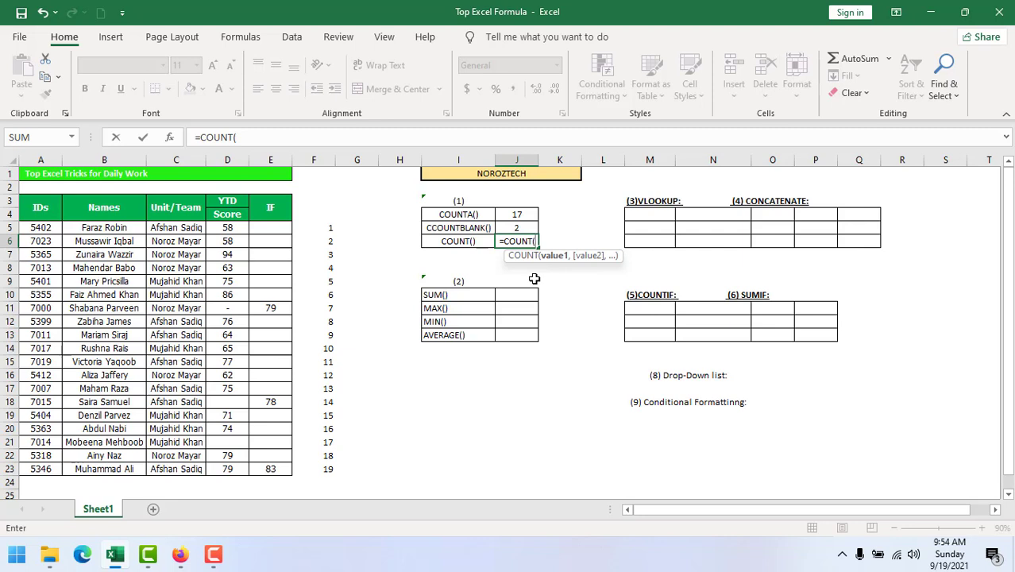
pyautogui.moveTo(226, 228); pyautogui.dragTo(237, 466)
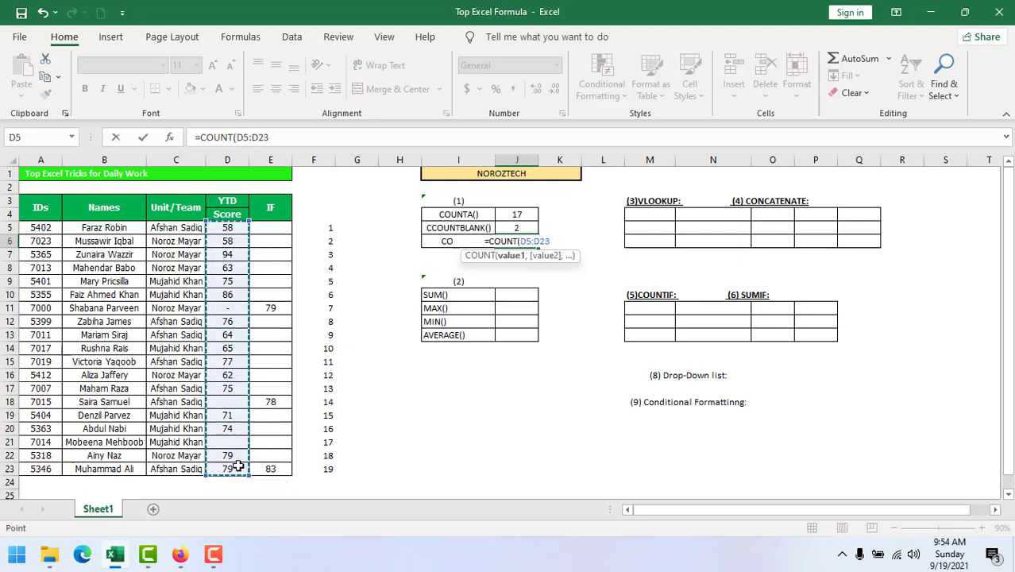
pyautogui.press('Return')
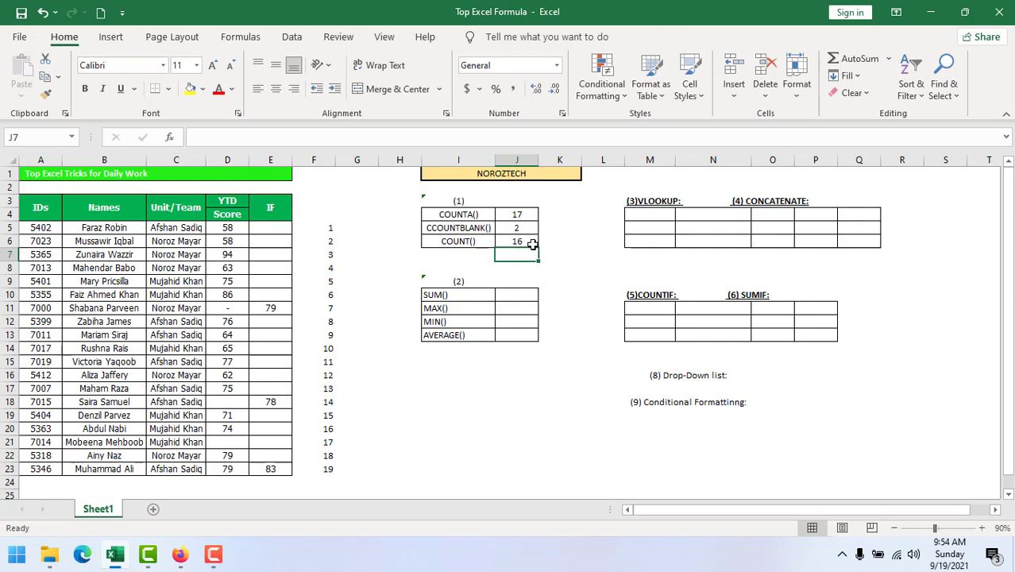
# Inspect the COUNTA and COUNTBLANK formulas in J4 and J5 and the blank score cells D18 and D21.
pyautogui.click(522, 215)
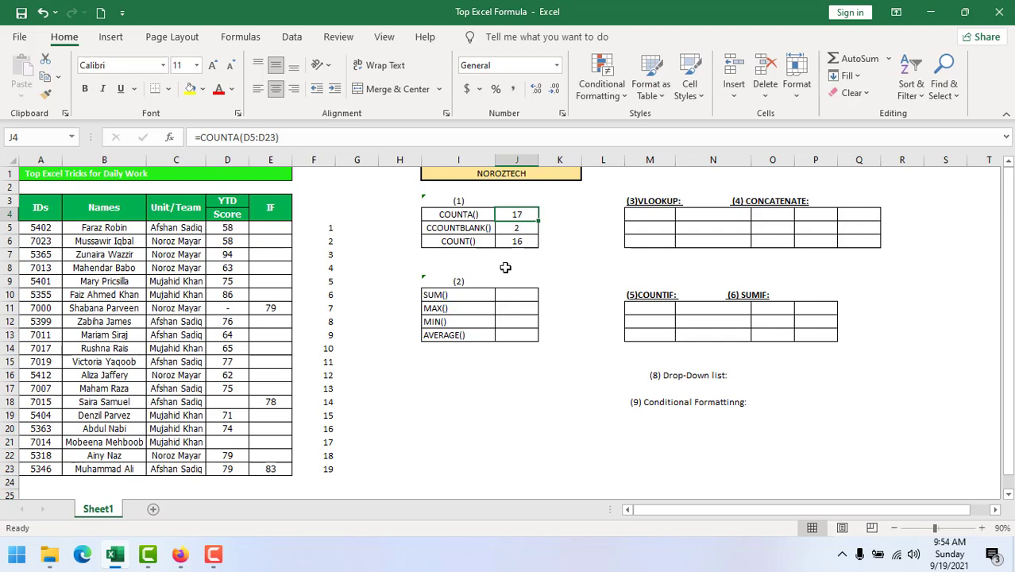
pyautogui.click(516, 230)
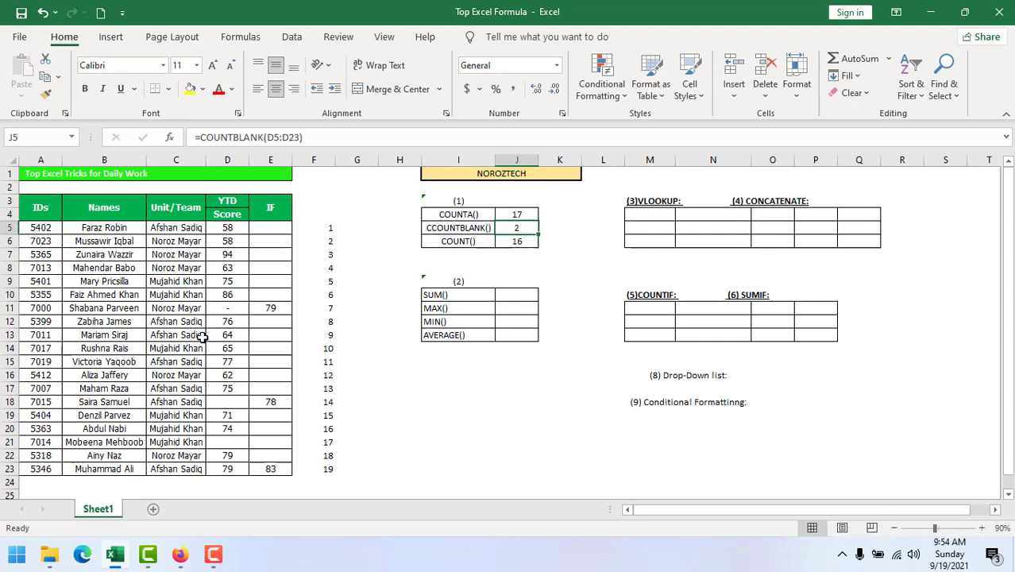
pyautogui.click(225, 402)
pyautogui.click(227, 444)
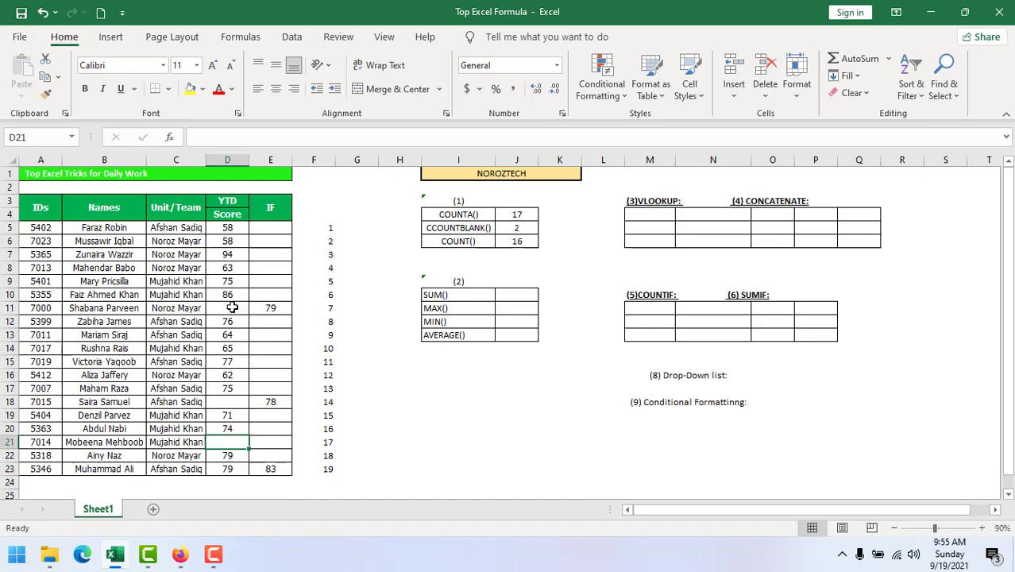
# Undo the clearing of score cell D11 to restore its dash.
pyautogui.hotkey('ctrl', 'z')
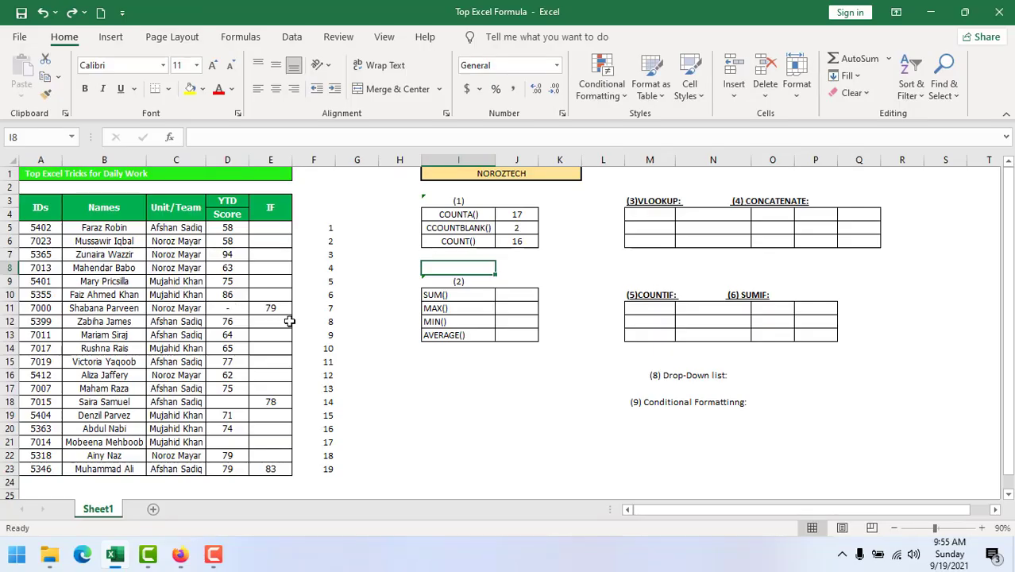
pyautogui.moveTo(226, 305); pyautogui.dragTo(226, 299)
pyautogui.click(229, 307)
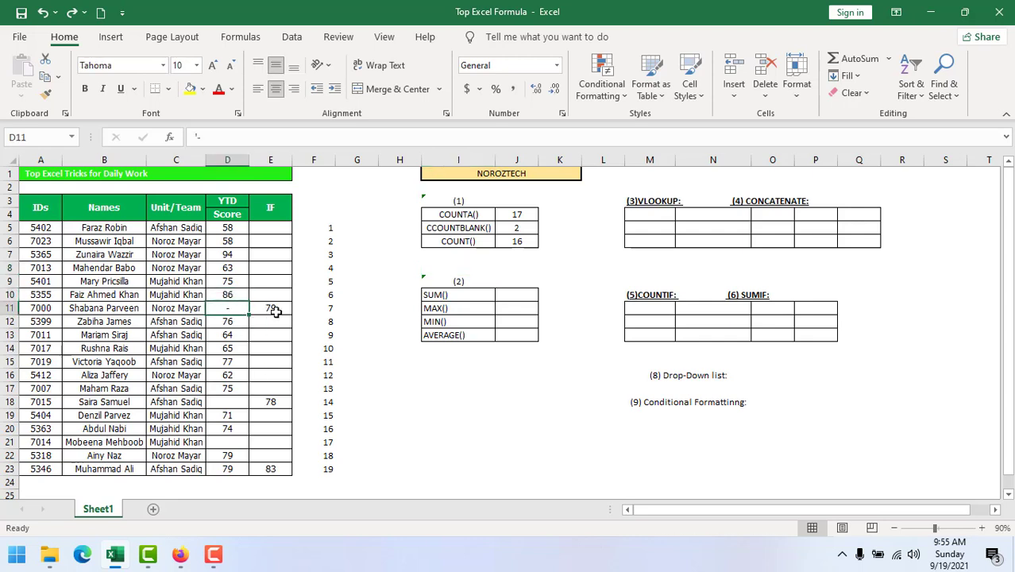
pyautogui.rightClick(275, 311)
pyautogui.press('Escape')
# Enter a SUM formula in J10 that totals the scores in D5:D23.
pyautogui.click(513, 296)
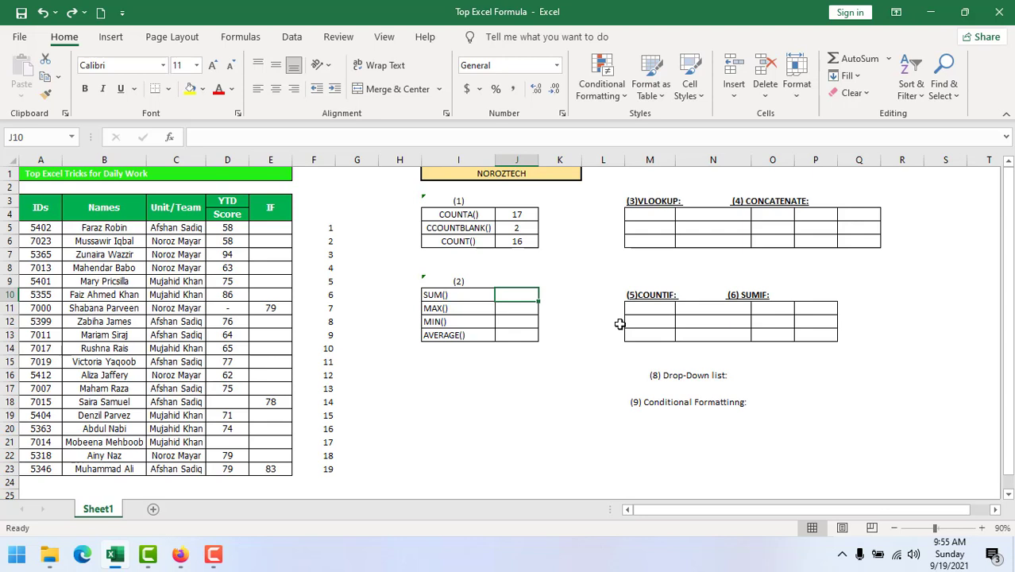
pyautogui.write('=w7j')
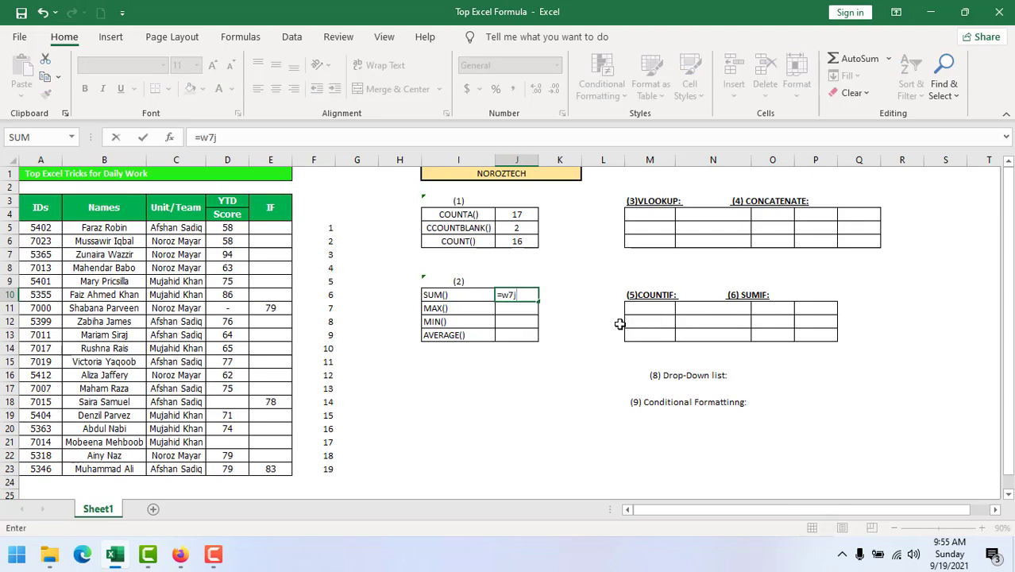
pyautogui.press('BackSpace')
pyautogui.press('BackSpace')
pyautogui.press('BackSpace')
pyautogui.write('sum')
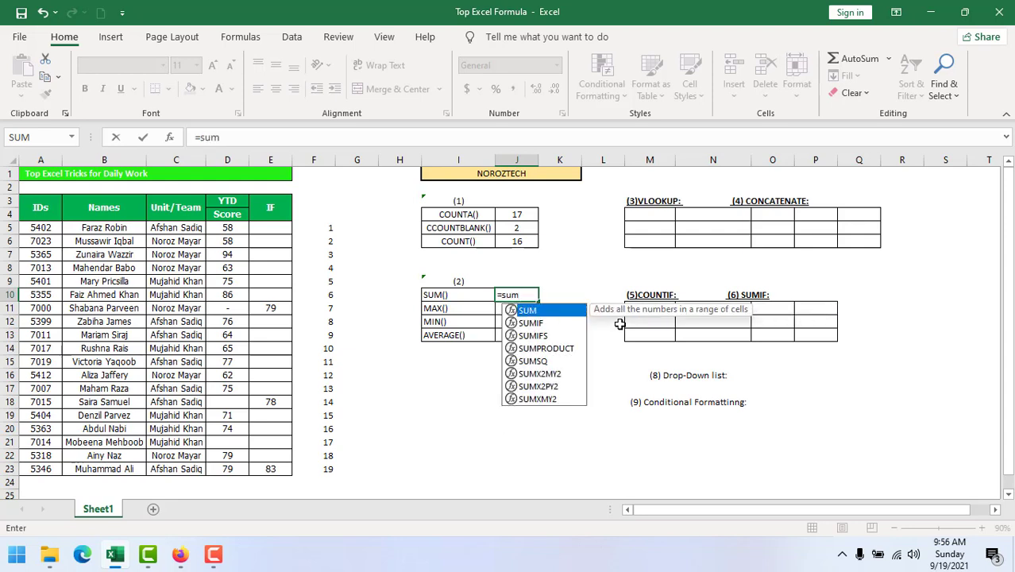
pyautogui.press('Tab')
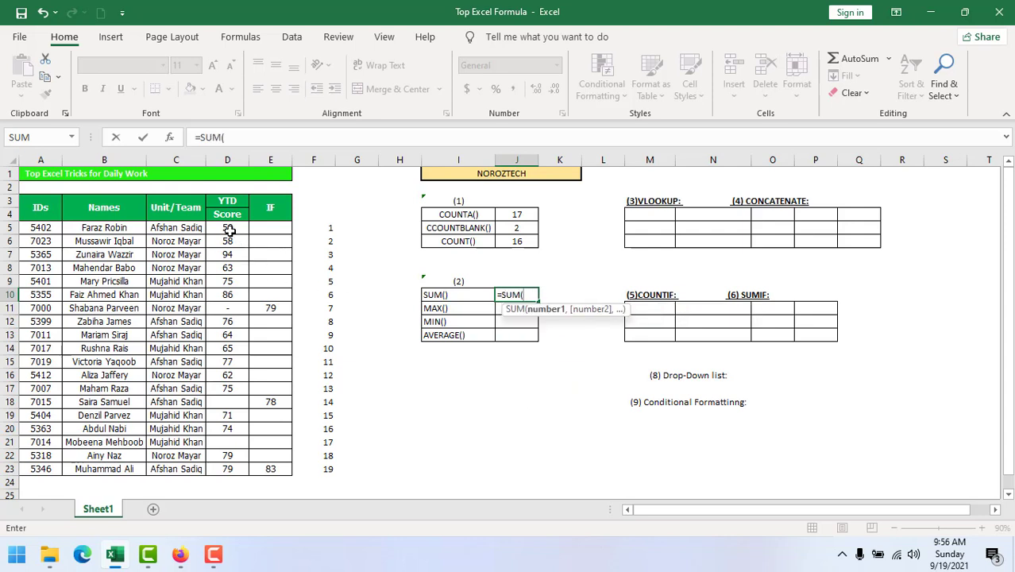
pyautogui.moveTo(227, 228); pyautogui.dragTo(234, 471)
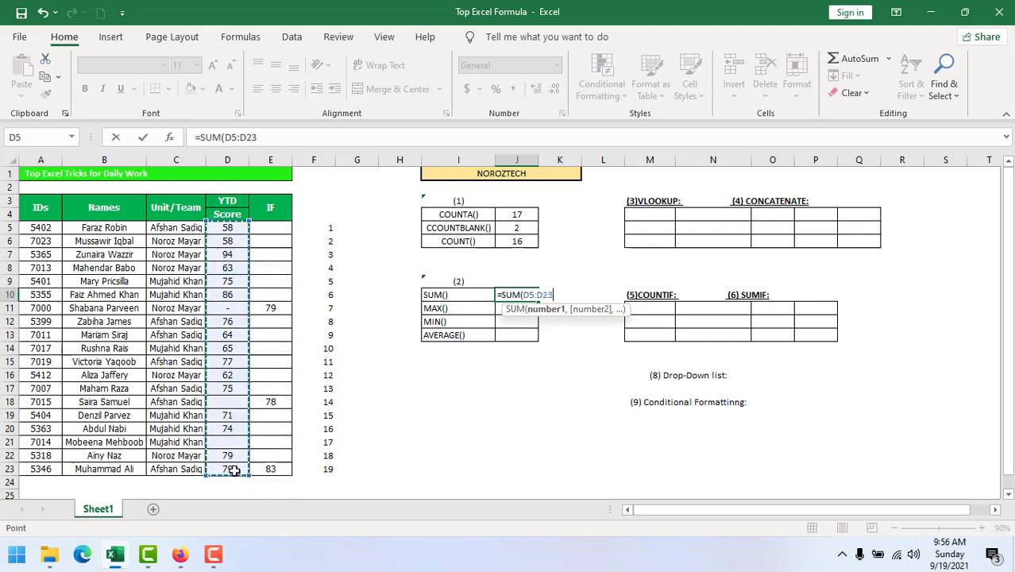
pyautogui.press('Return')
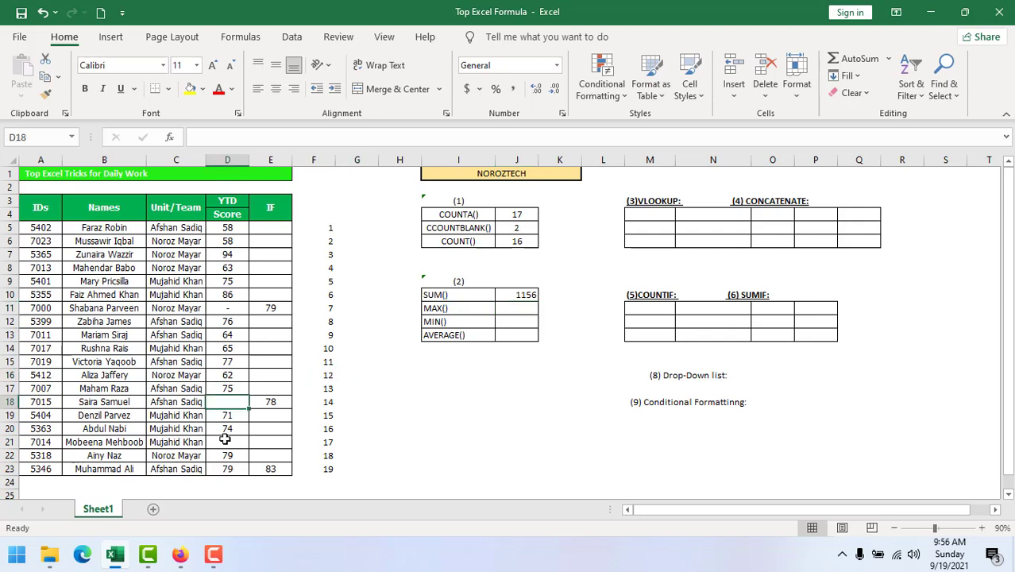
# Review blank score cell D21 and the score range D5:D23 that the SUM formula covers.
pyautogui.click(227, 444)
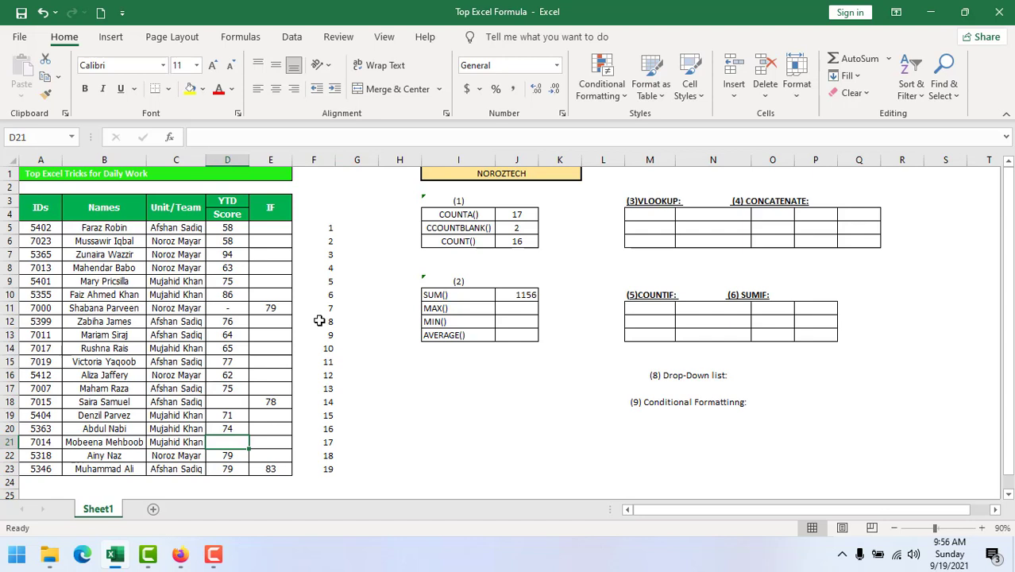
pyautogui.moveTo(229, 228); pyautogui.dragTo(239, 466)
pyautogui.click(274, 325)
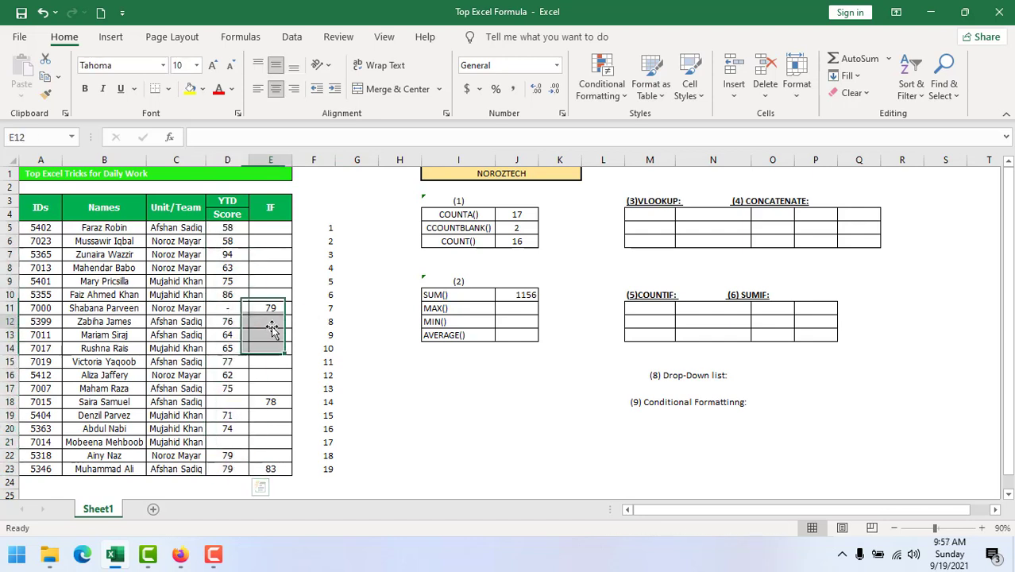
# Enter 0 in score cells D11, D18 and D21.
pyautogui.click(236, 305)
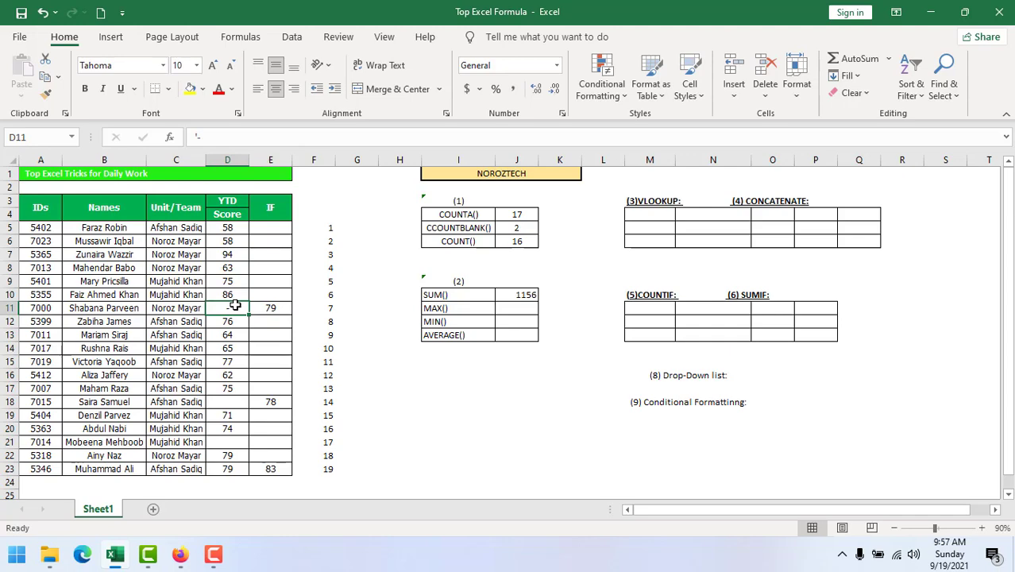
pyautogui.write('0')
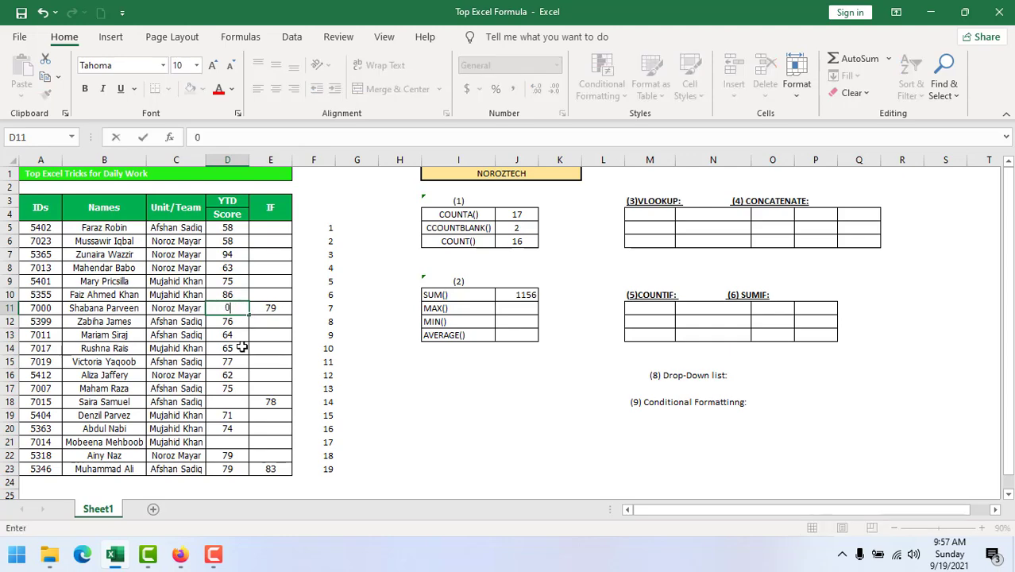
pyautogui.click(227, 398)
pyautogui.write('0')
pyautogui.click(230, 441)
pyautogui.write('0')
pyautogui.click(357, 441)
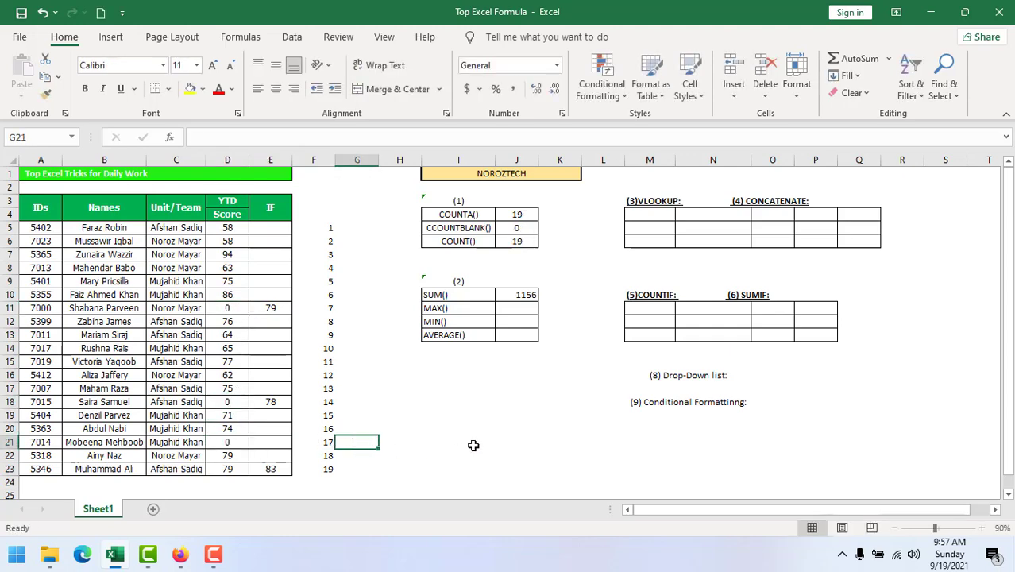
# Check the SUM, COUNTA and COUNT formulas against the zero scores in the table.
pyautogui.click(527, 294)
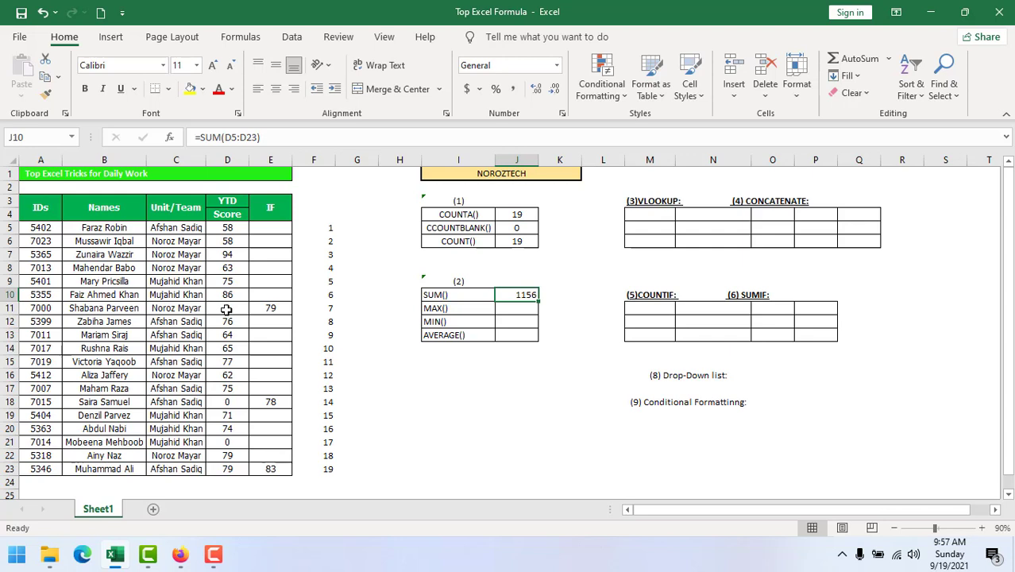
pyautogui.click(526, 214)
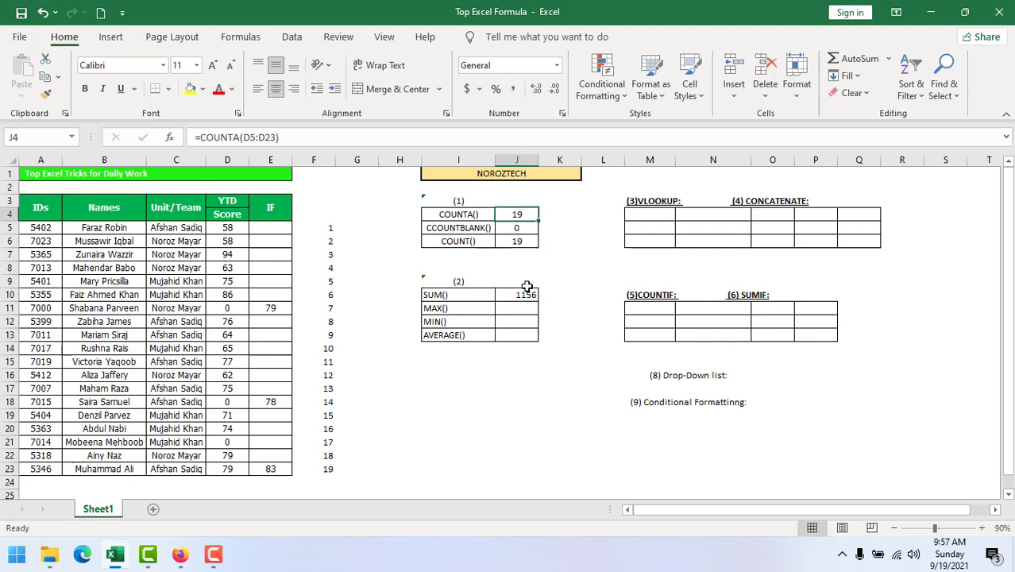
pyautogui.click(518, 242)
pyautogui.click(228, 307)
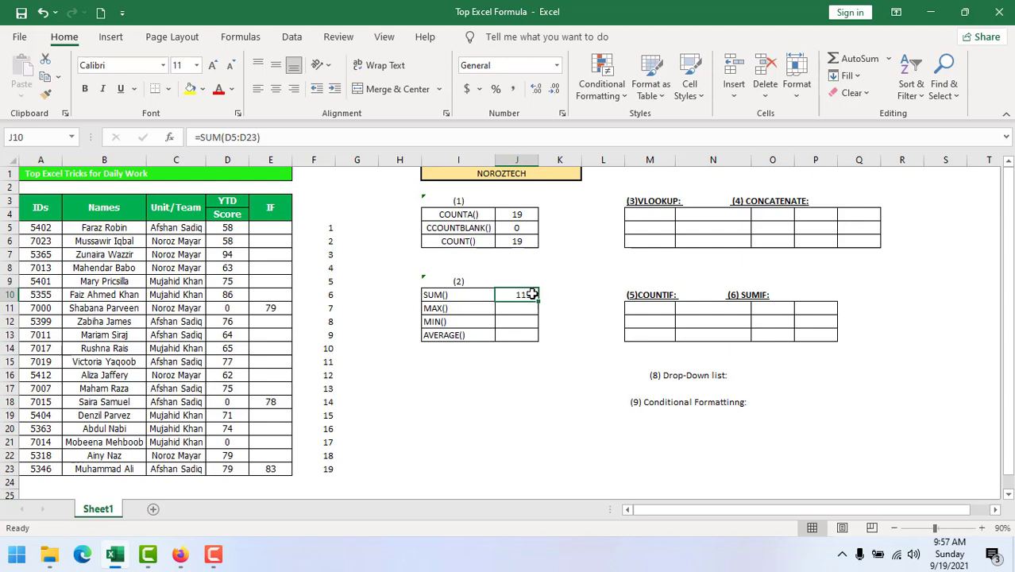
# Undo the three zero entries in score cells D11, D18 and D21.
pyautogui.click(229, 308)
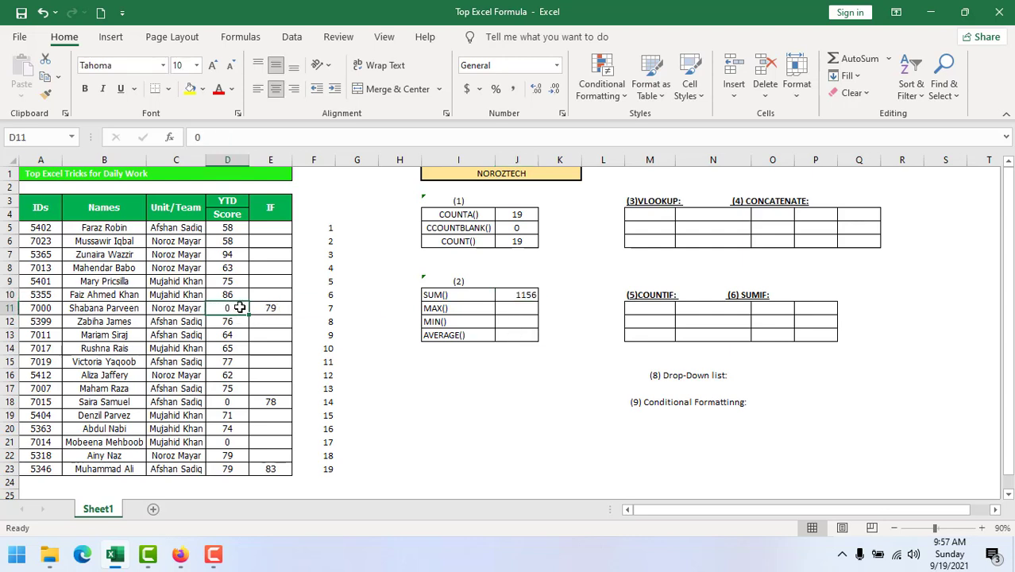
pyautogui.hotkey('ctrl', 'z')
pyautogui.hotkey('ctrl', 'z')
pyautogui.hotkey('ctrl', 'z')
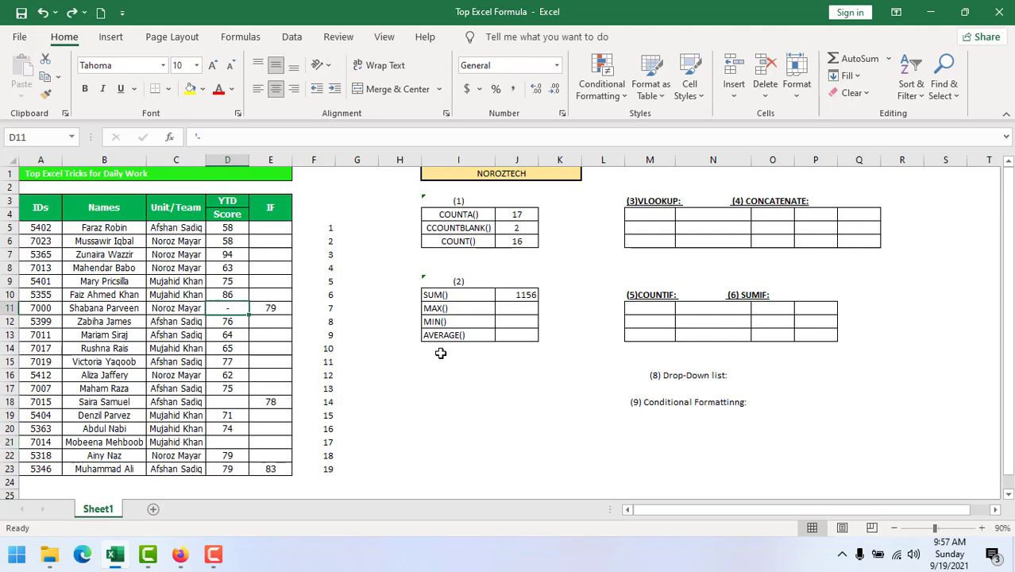
# Enter a MAX formula in J11 that finds the highest score in D5:D23.
pyautogui.click(514, 309)
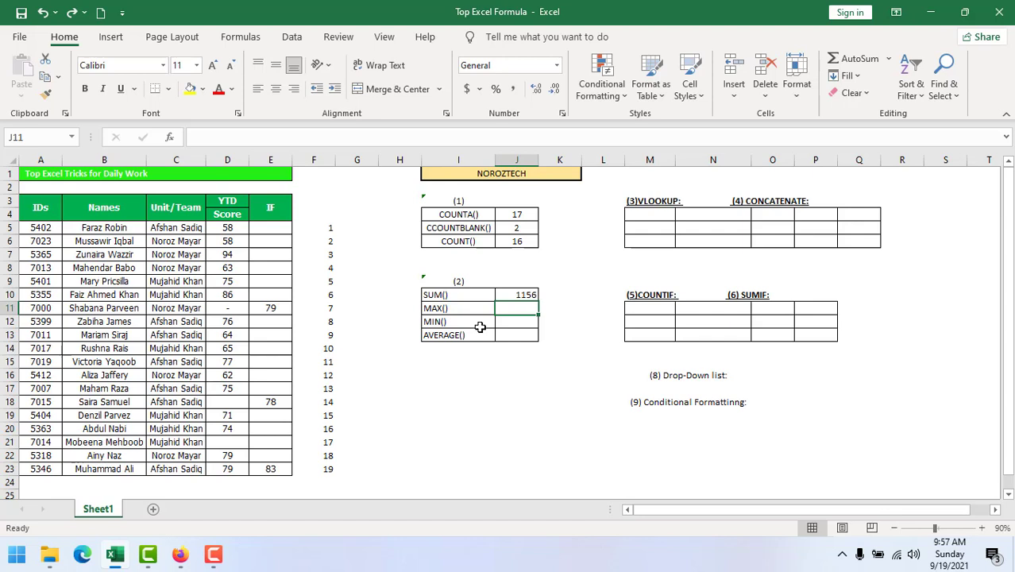
pyautogui.write('=')
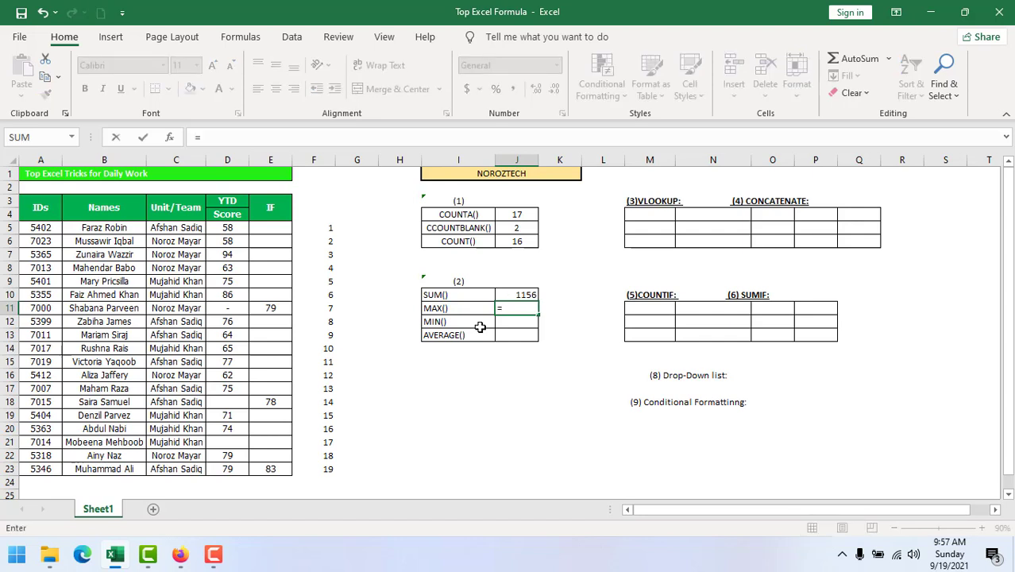
pyautogui.write('max')
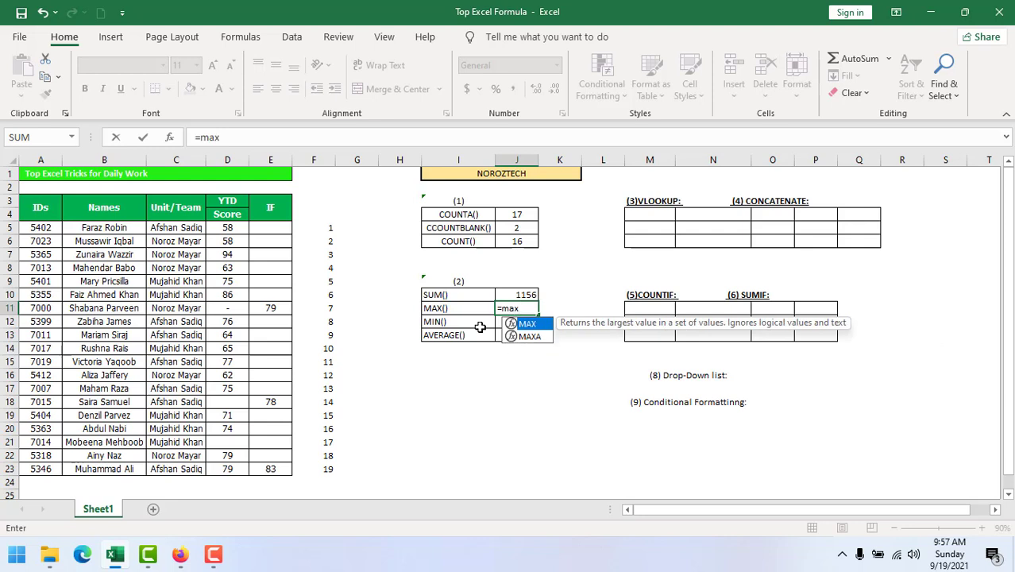
pyautogui.press('Tab')
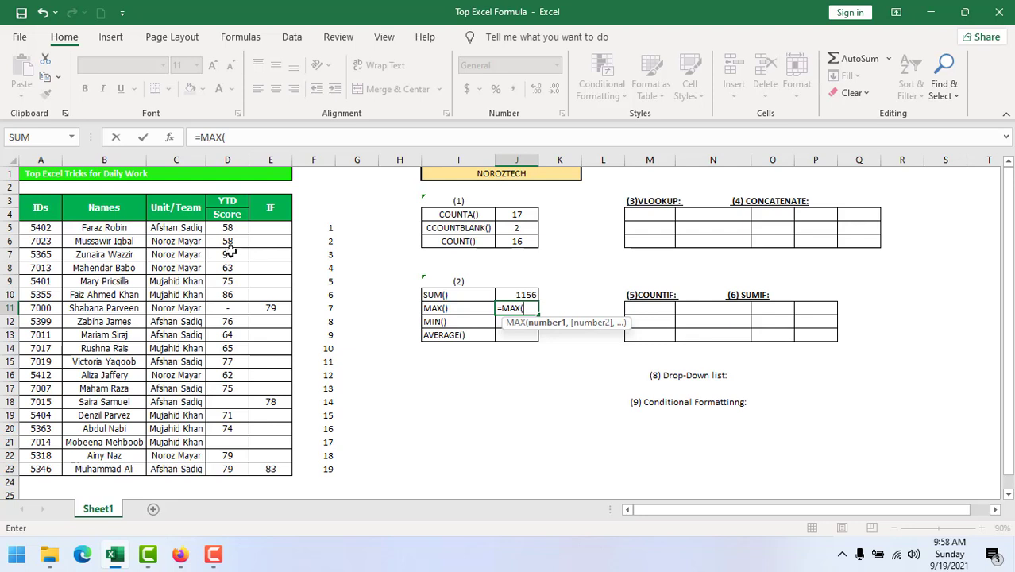
pyautogui.moveTo(229, 230); pyautogui.dragTo(230, 472)
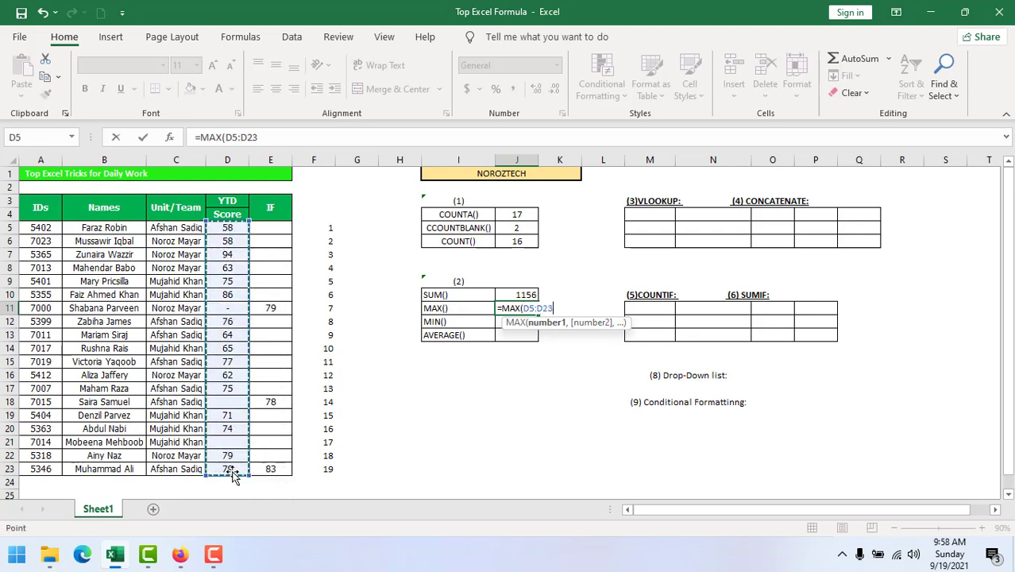
pyautogui.press('Return')
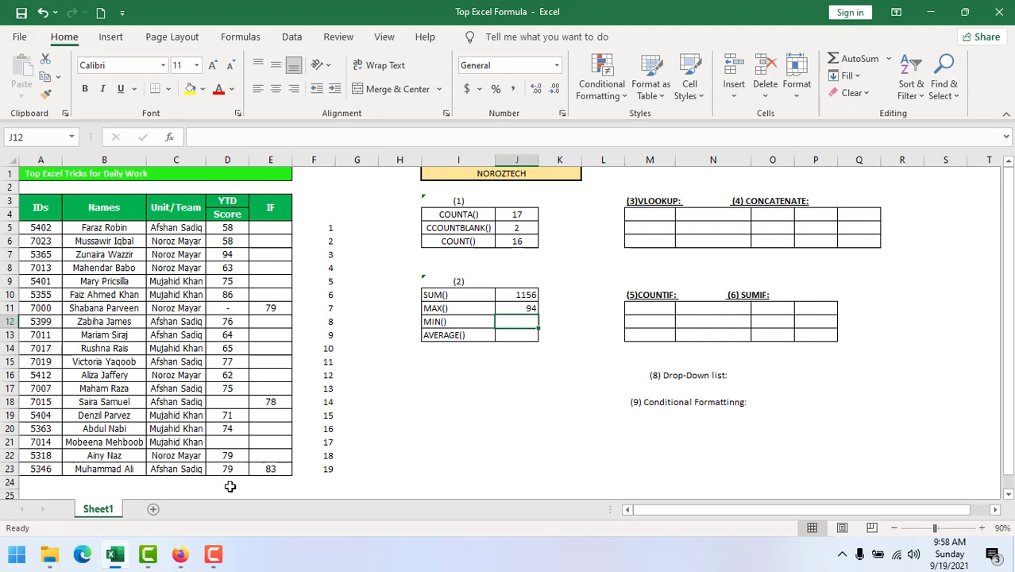
# Check the MAX formula in J11 against the row 7 record in the score table.
pyautogui.click(228, 254)
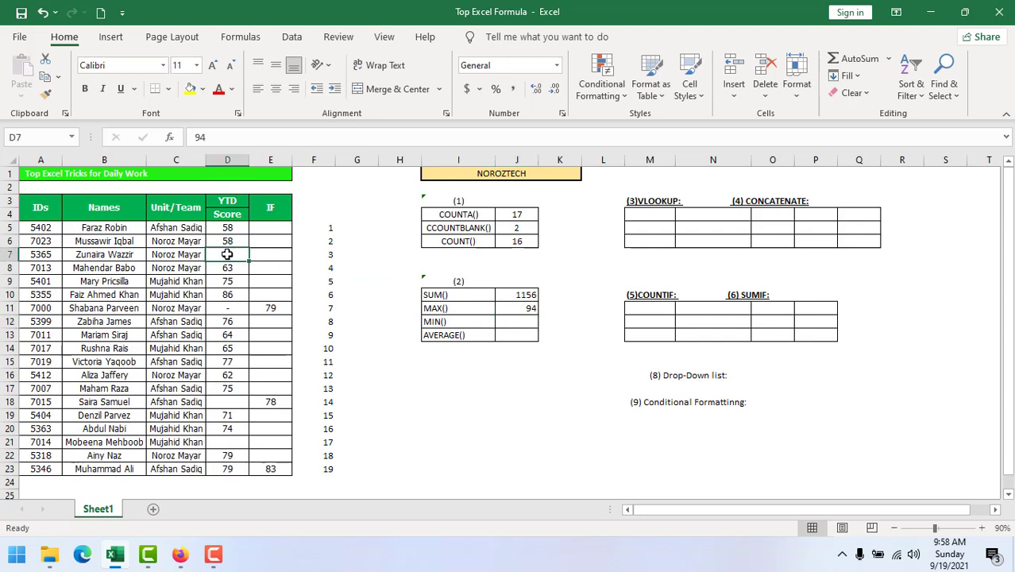
pyautogui.moveTo(41, 254); pyautogui.dragTo(230, 254)
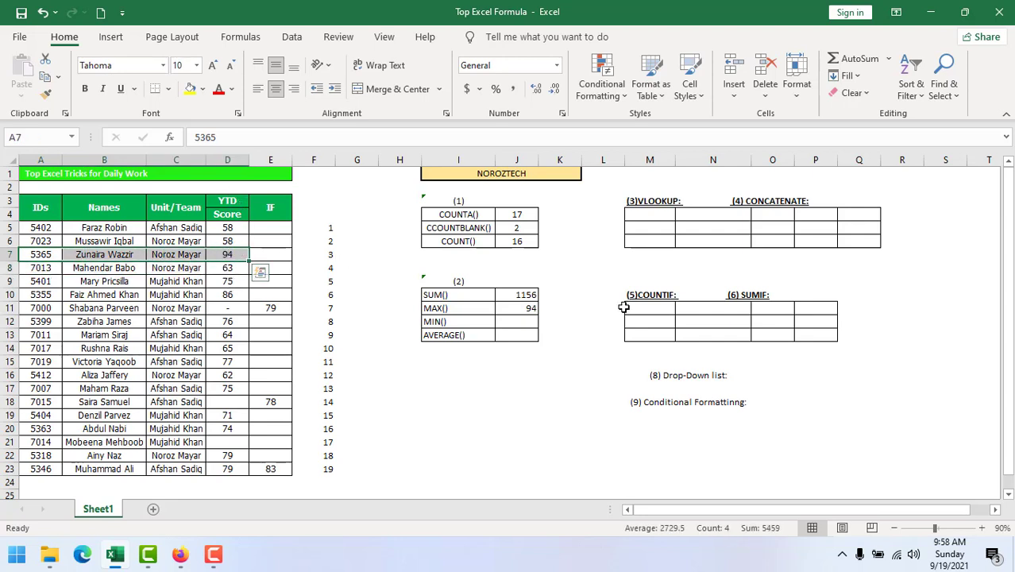
pyautogui.click(529, 308)
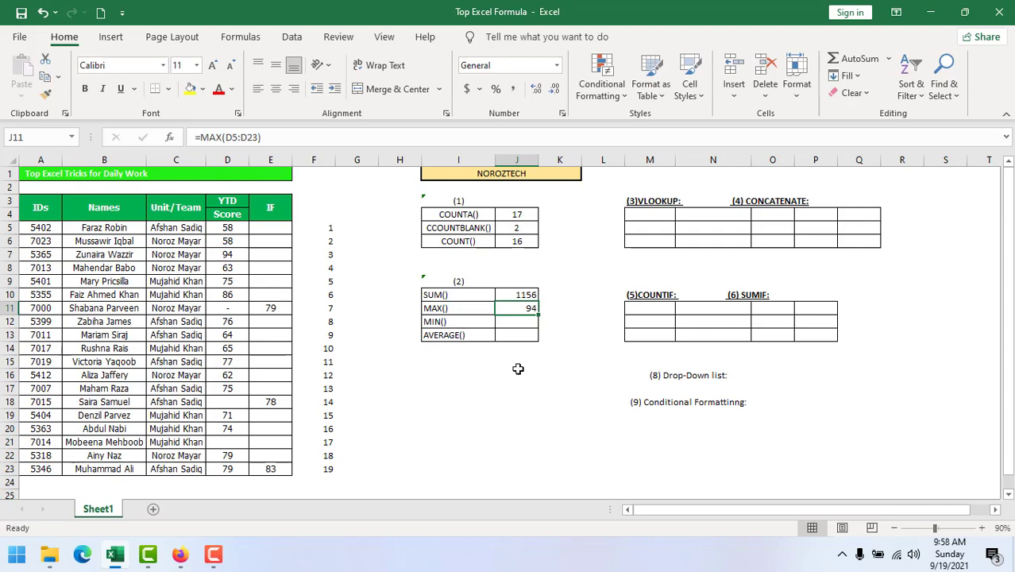
# Enter a MIN formula in J12 for the lowest score in D5:D23 and compare it with rows 5 and 6.
pyautogui.click(517, 323)
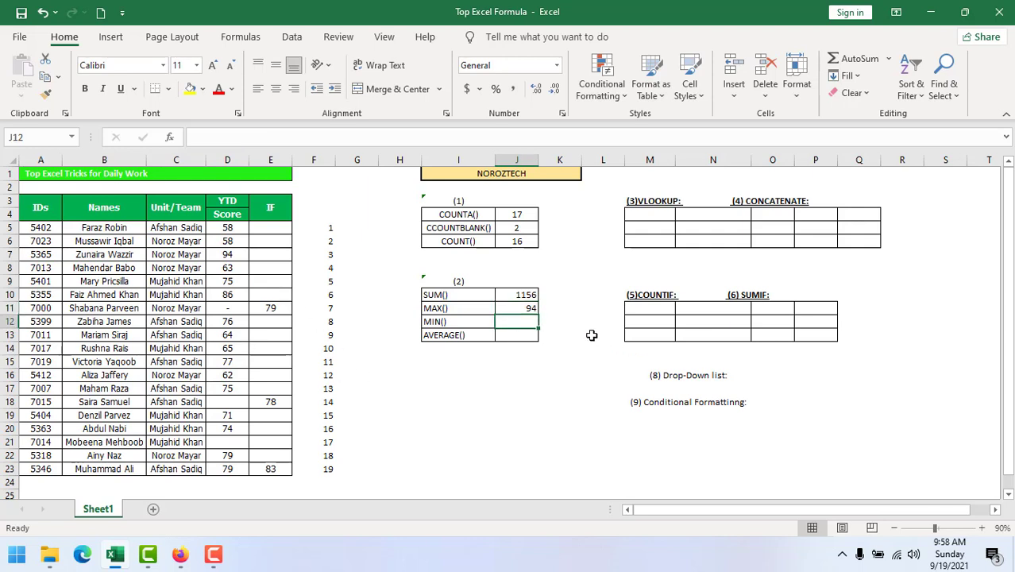
pyautogui.write('=')
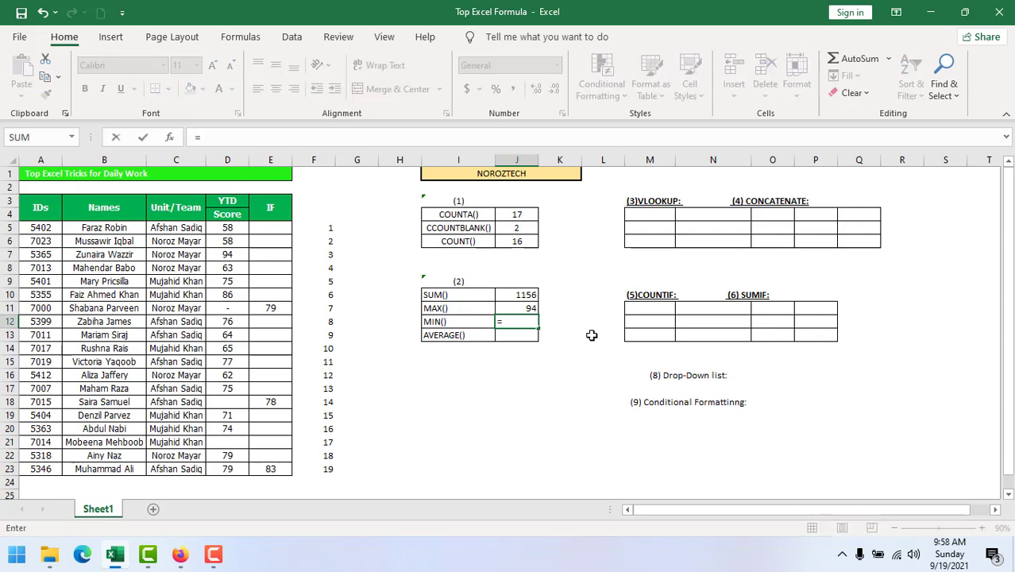
pyautogui.write('min')
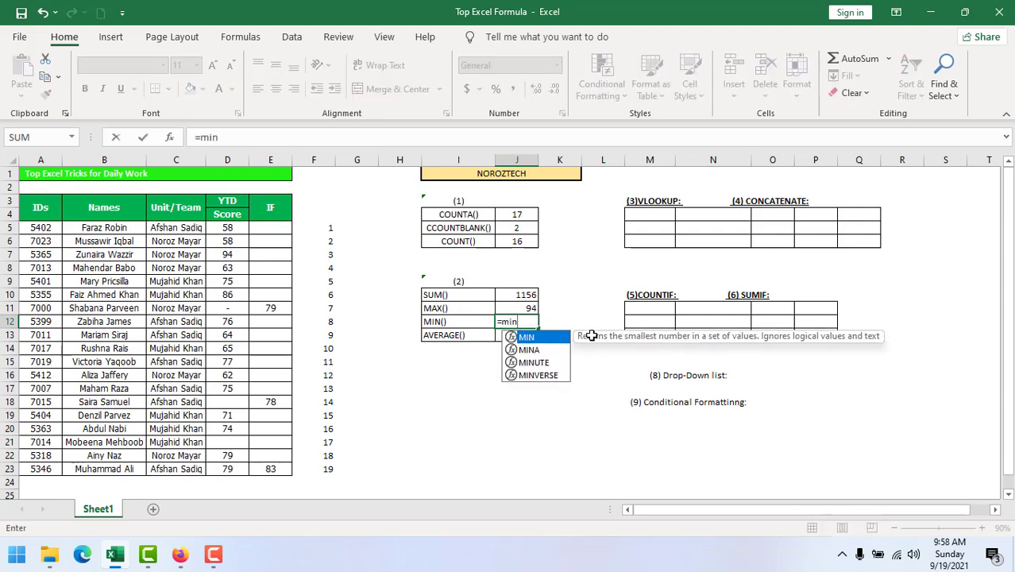
pyautogui.press('Tab')
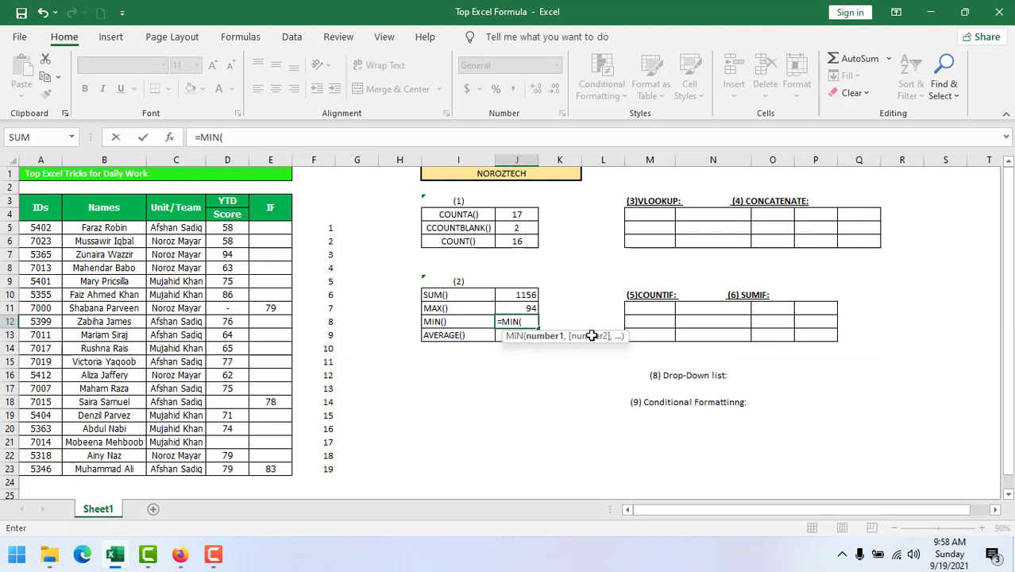
pyautogui.moveTo(228, 227); pyautogui.dragTo(229, 459)
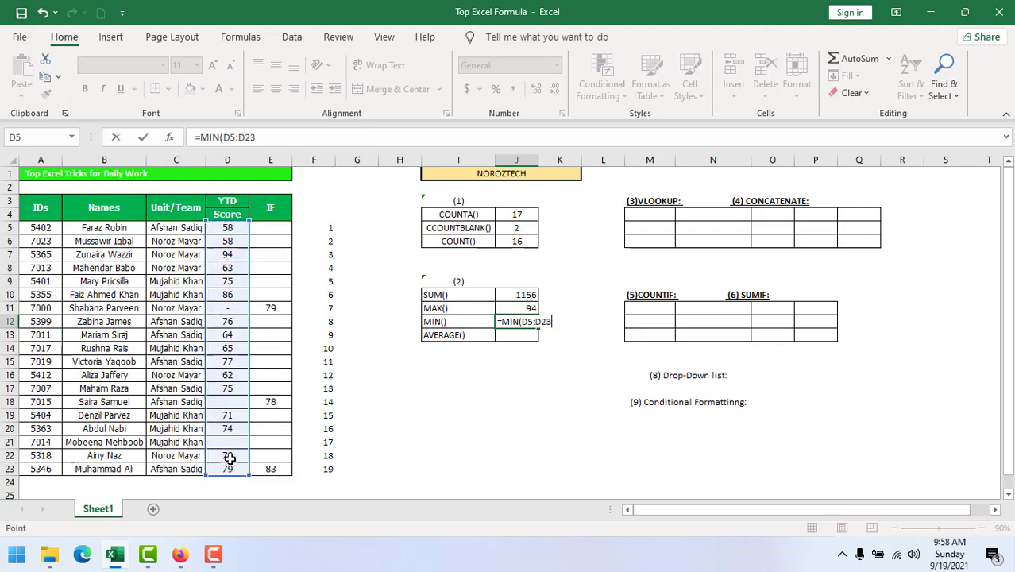
pyautogui.press('Return')
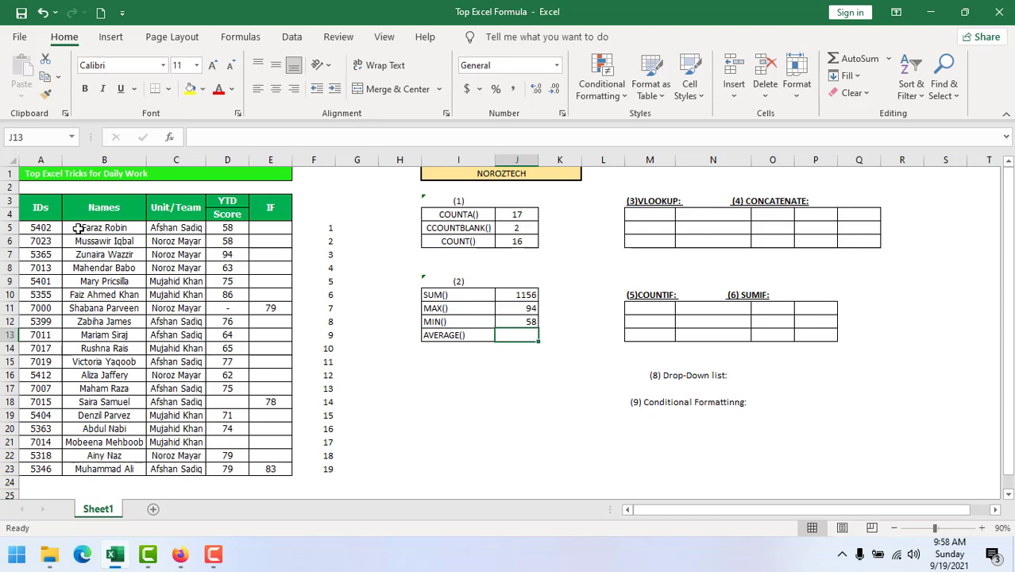
pyautogui.moveTo(100, 228); pyautogui.dragTo(229, 245)
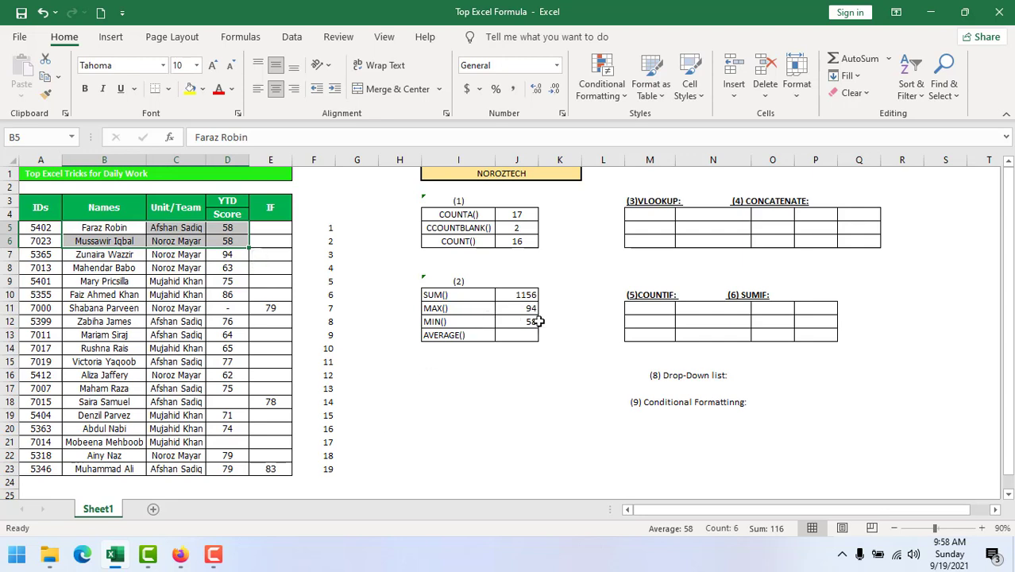
pyautogui.click(223, 277)
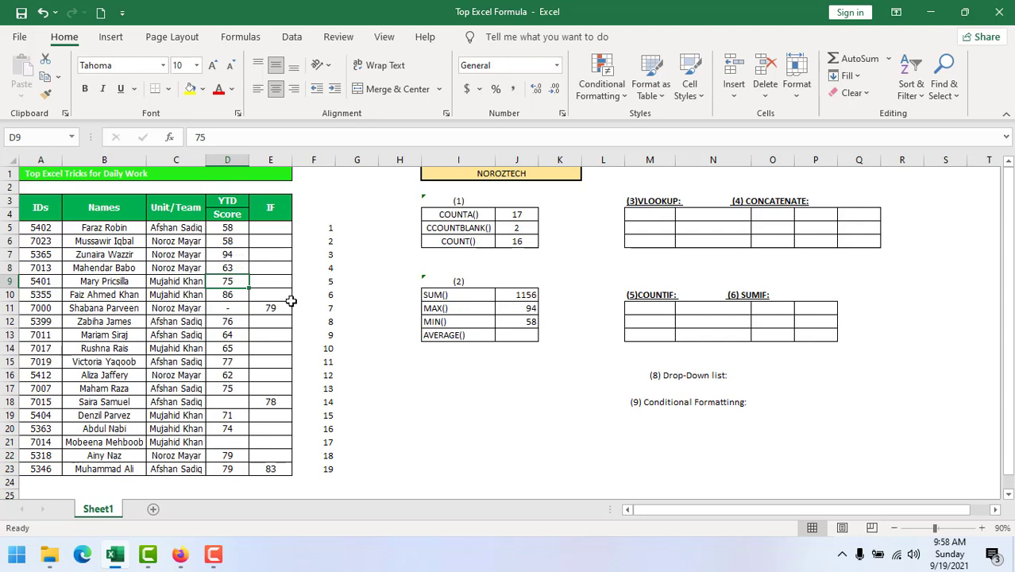
# Enter an AVERAGE formula in J13 over D5:D23 and review the four formula cells J10:J13.
pyautogui.click(521, 334)
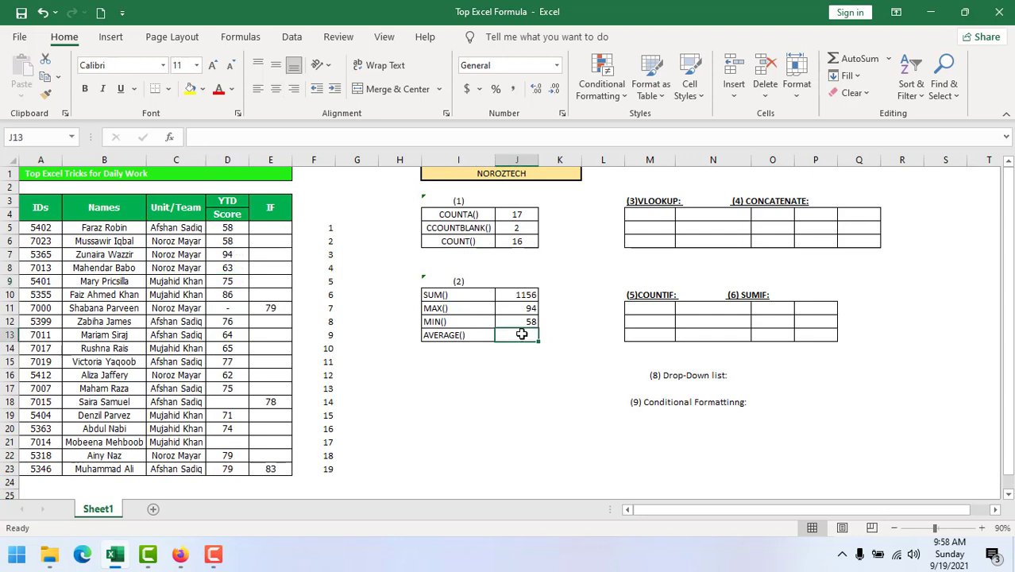
pyautogui.write('=')
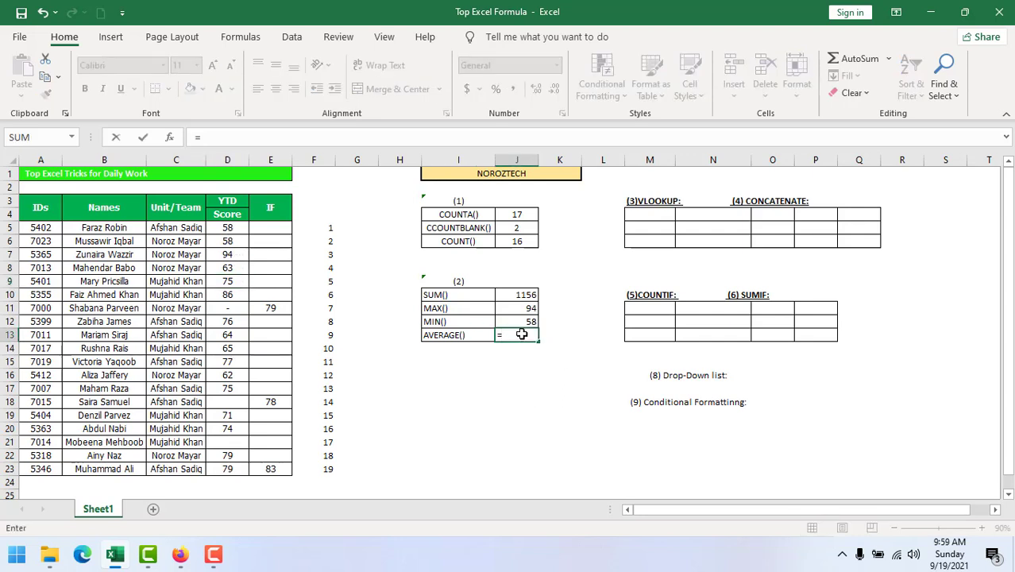
pyautogui.write('average')
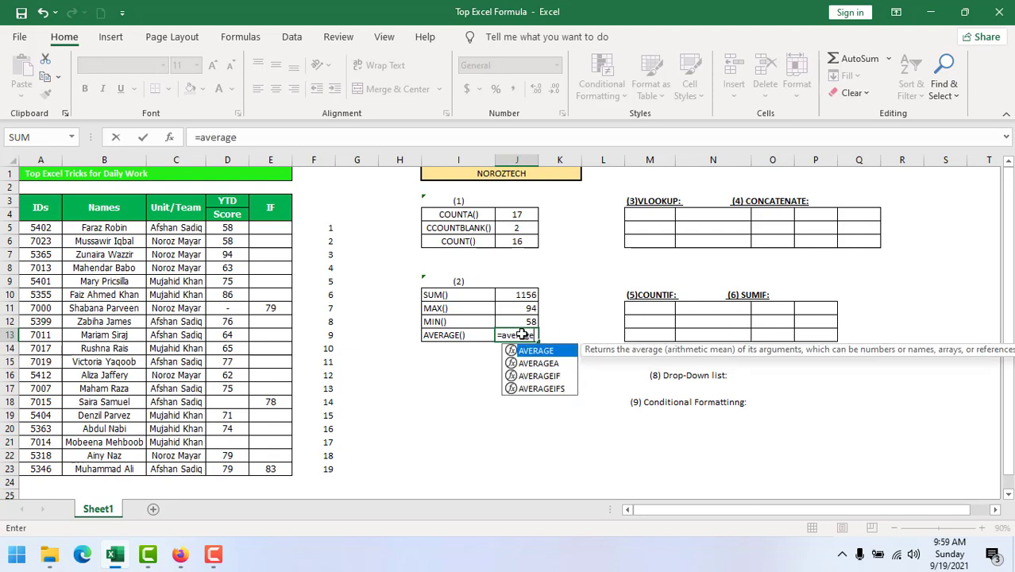
pyautogui.press('Tab')
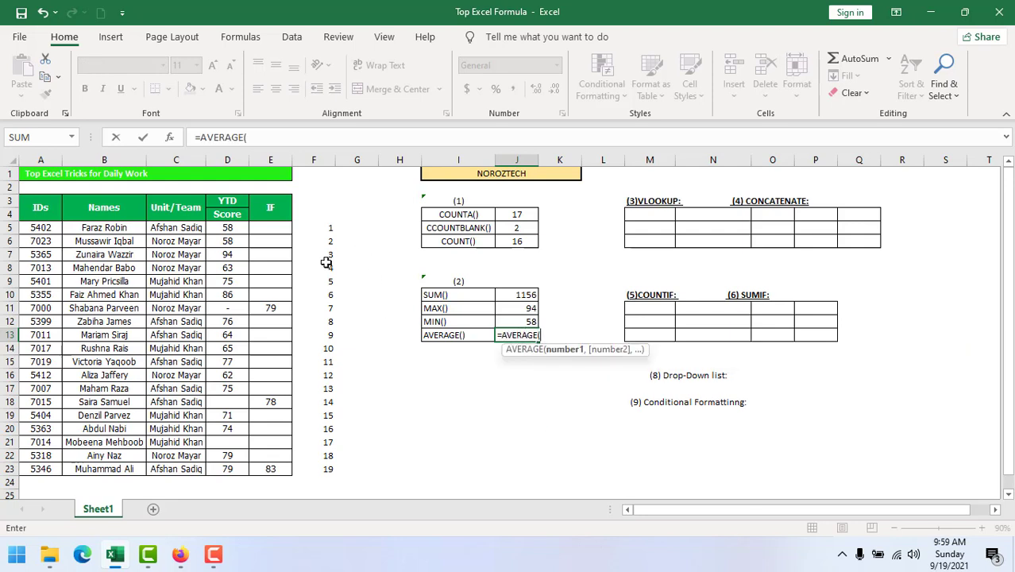
pyautogui.moveTo(230, 229); pyautogui.dragTo(236, 472)
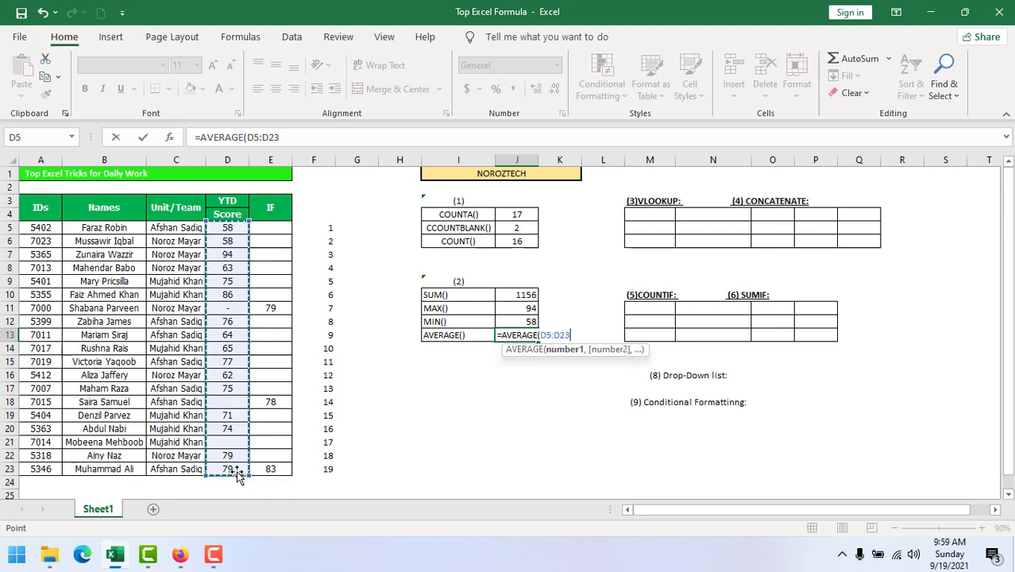
pyautogui.press('Return')
pyautogui.press('Return')
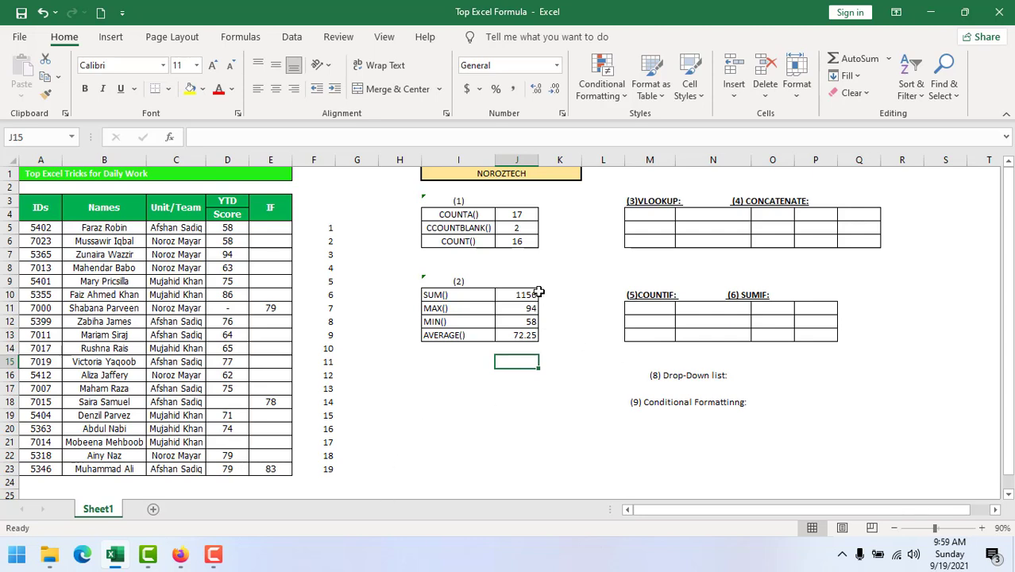
pyautogui.moveTo(521, 293); pyautogui.dragTo(520, 336)
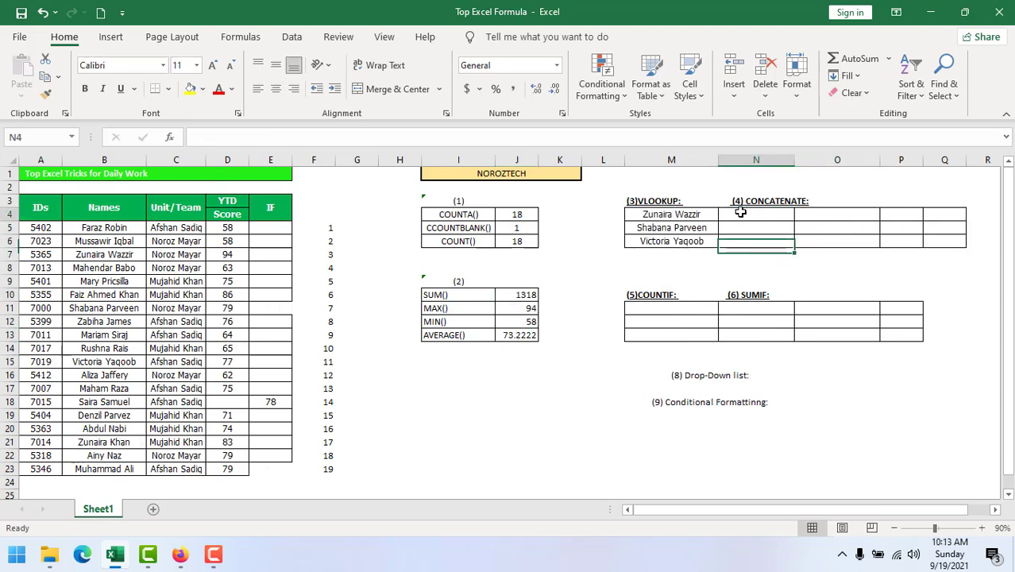
# Compare the Names column B5:B23 with the three lookup names in M4:M6.
pyautogui.click(739, 213)
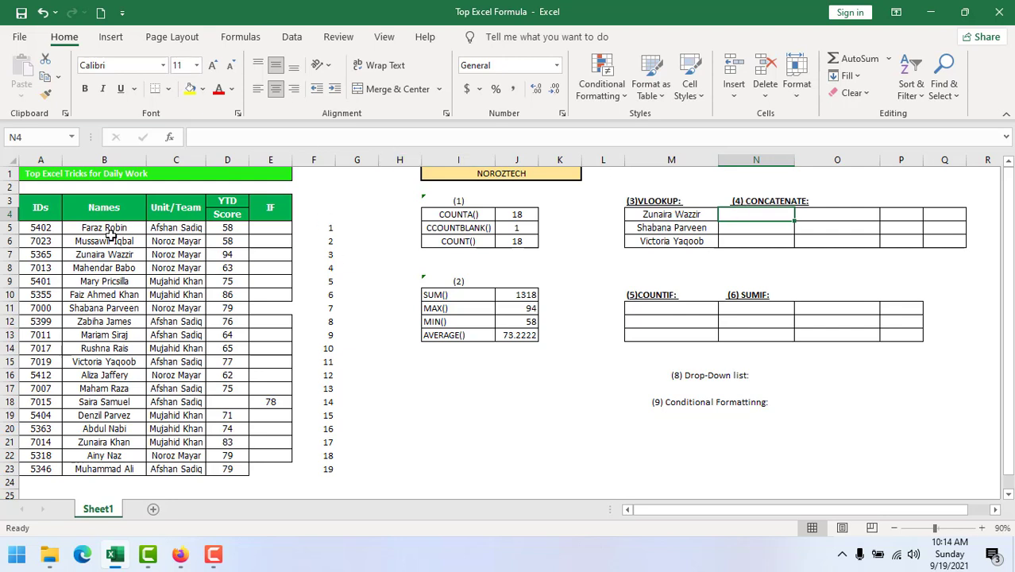
pyautogui.moveTo(93, 228); pyautogui.dragTo(109, 465)
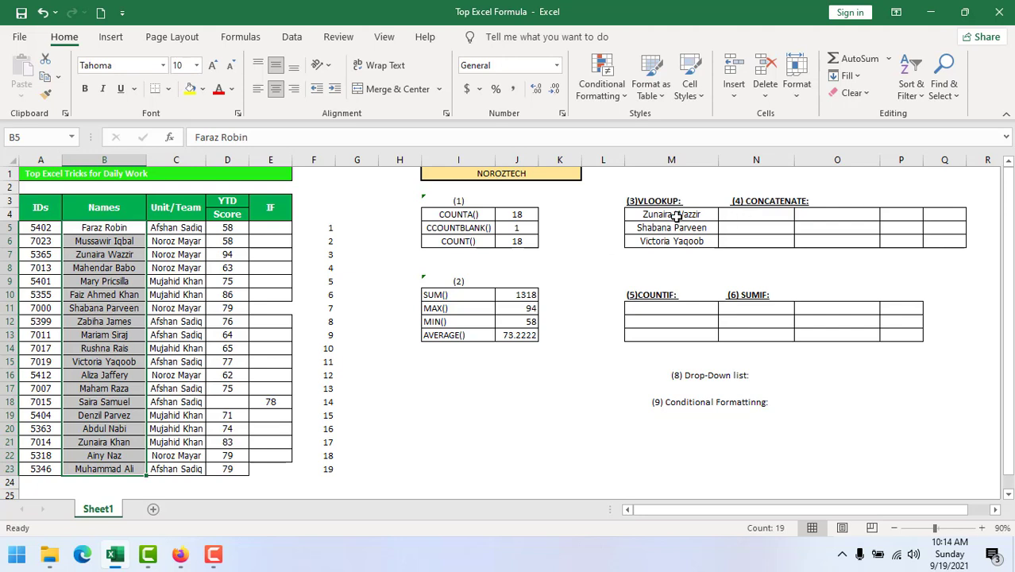
pyautogui.moveTo(676, 215); pyautogui.dragTo(676, 241)
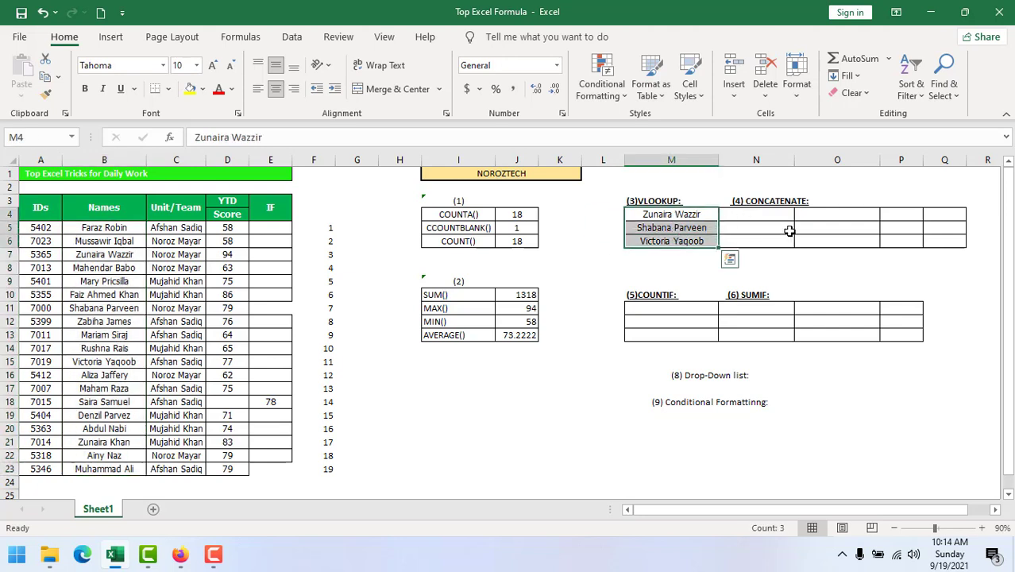
# Start a VLOOKUP formula in N4 with M4 as the lookup value and the absolute range $B$3:$D$23 as the table array.
pyautogui.click(746, 214)
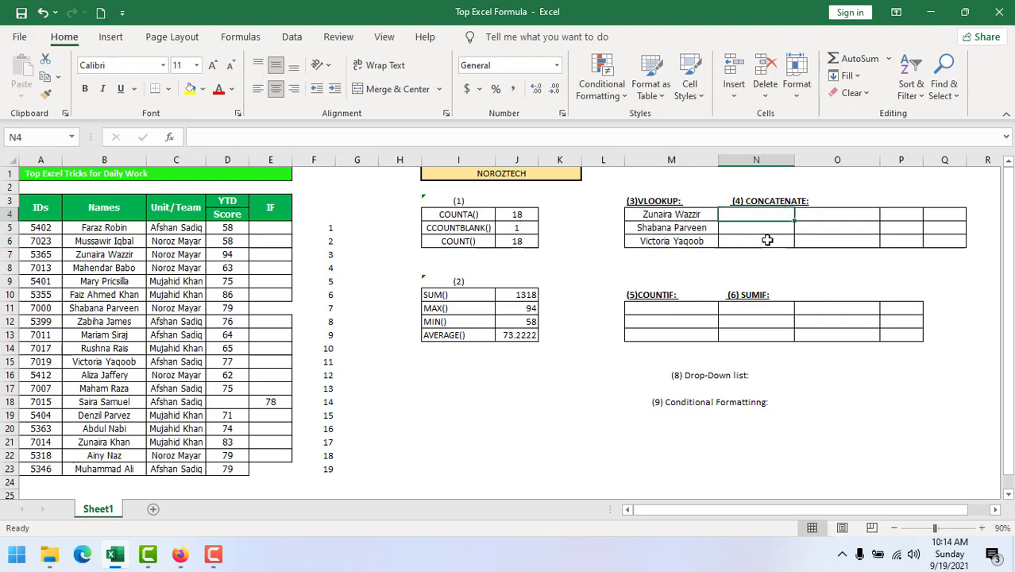
pyautogui.write('=')
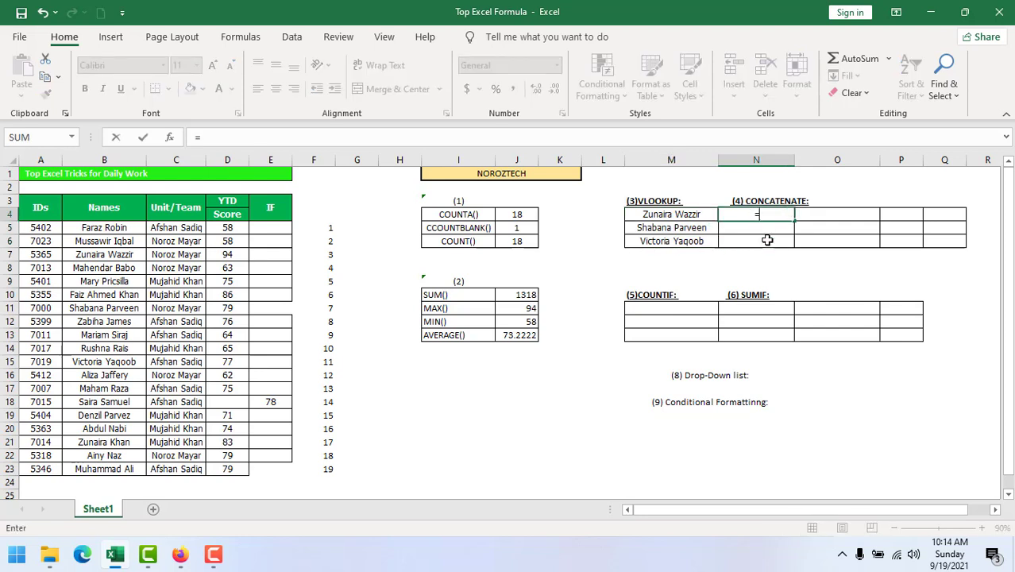
pyautogui.write('vloo')
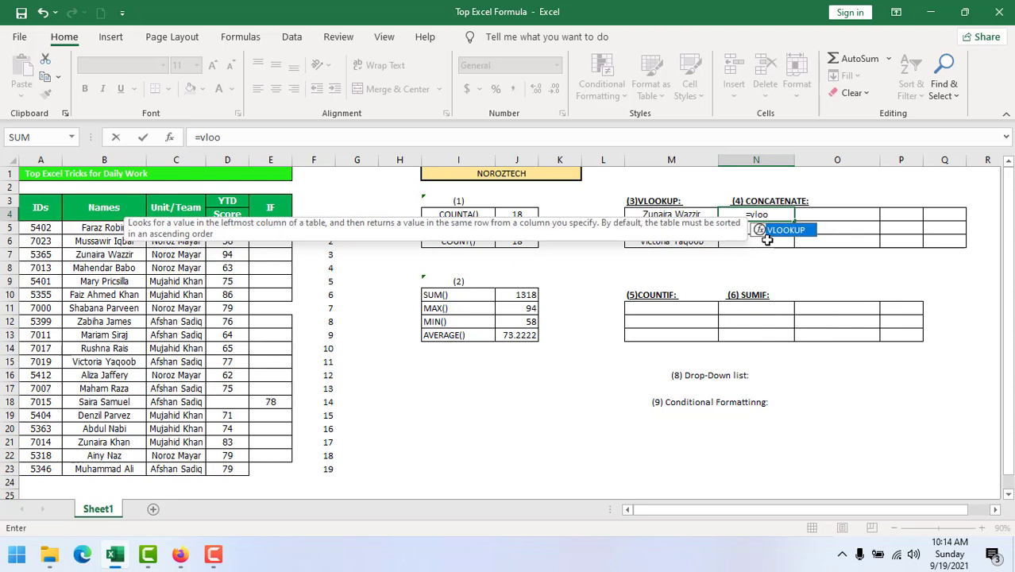
pyautogui.write('kup')
pyautogui.press('Tab')
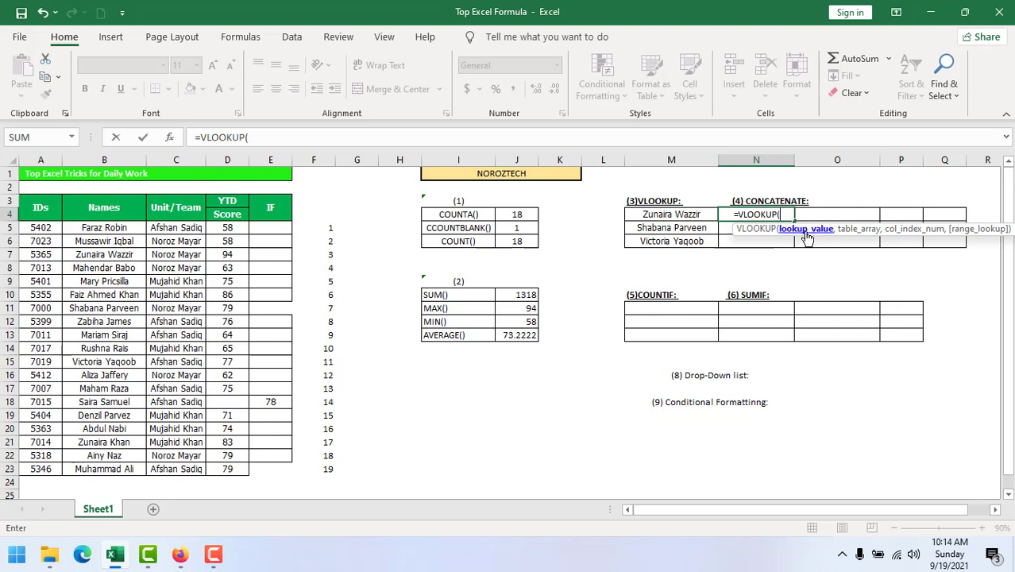
pyautogui.click(665, 216)
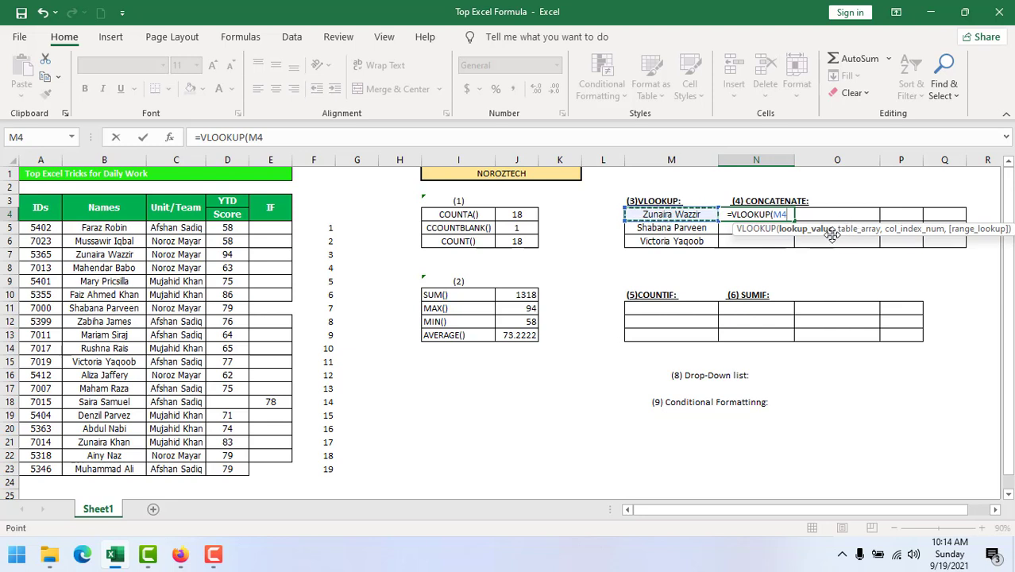
pyautogui.write(',')
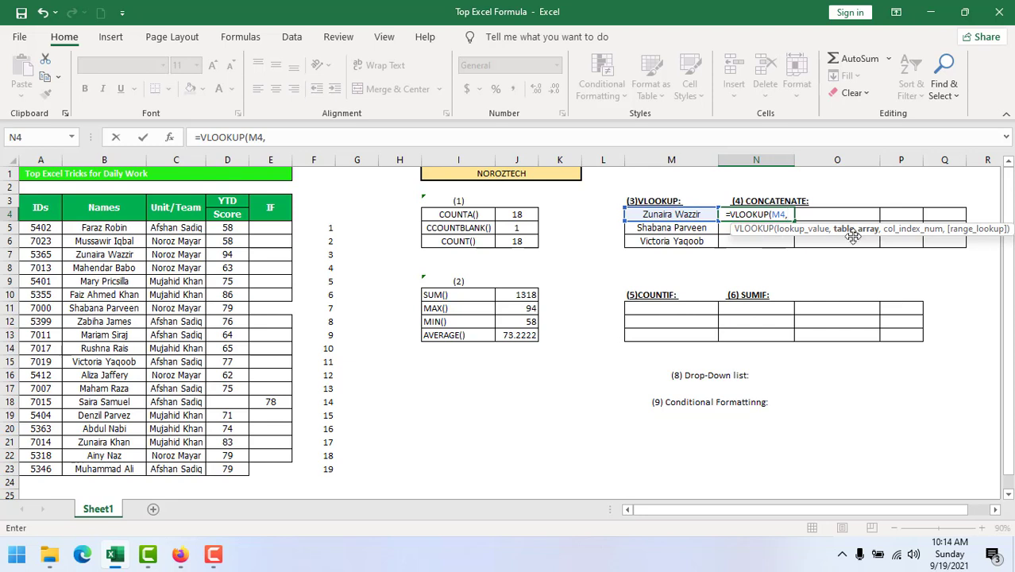
pyautogui.click(126, 208)
pyautogui.moveTo(126, 208); pyautogui.dragTo(240, 472)
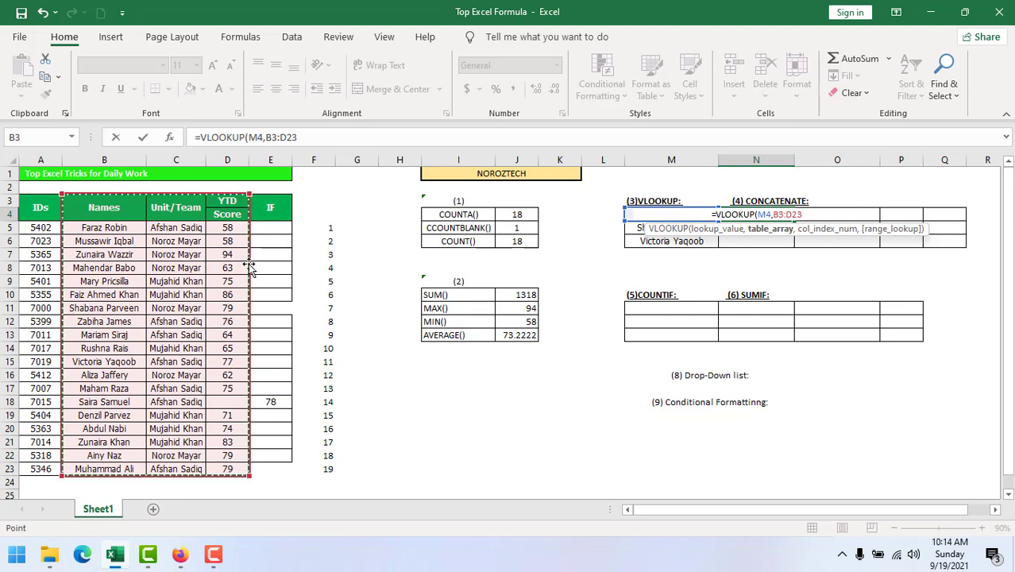
pyautogui.press('F4')
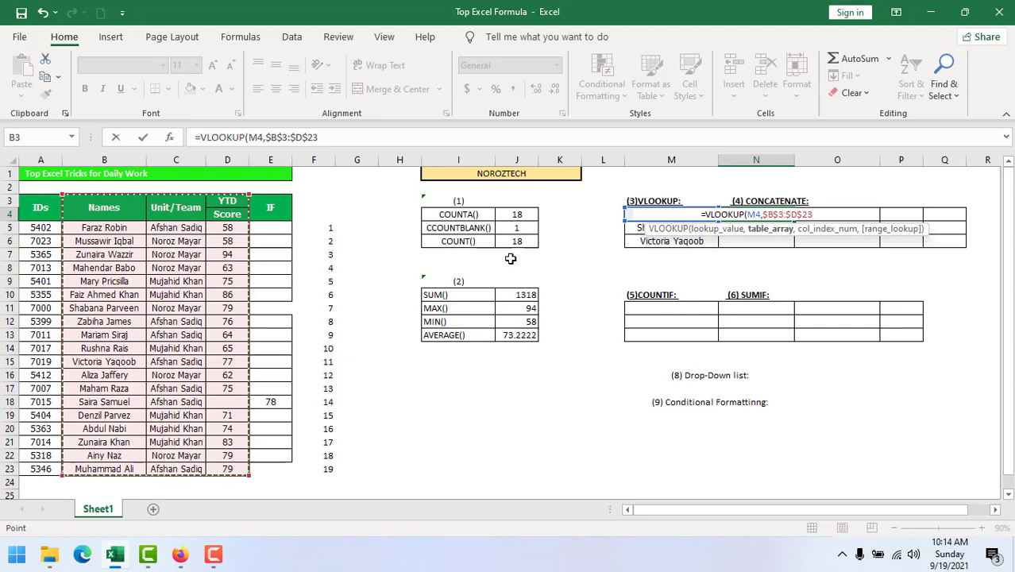
# Complete the VLOOKUP in N4 with column index 3 and an empty range_lookup argument for an exact match.
pyautogui.write(',')
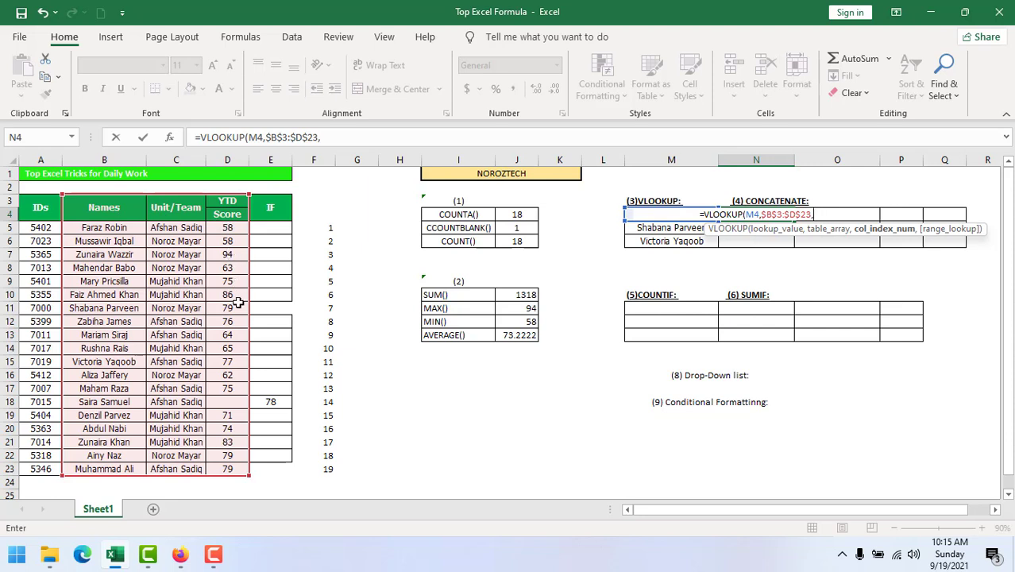
pyautogui.write('3')
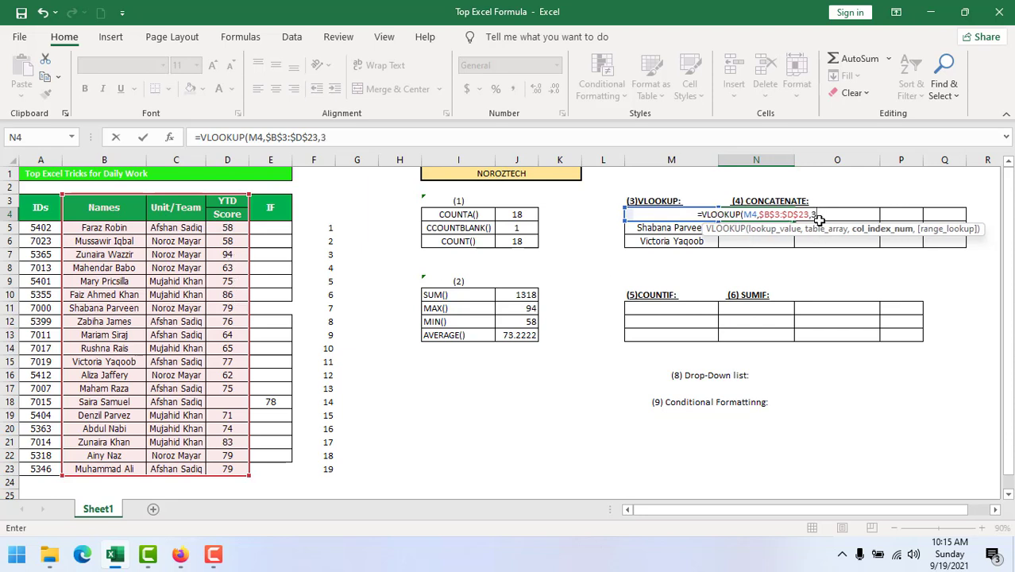
pyautogui.write(',')
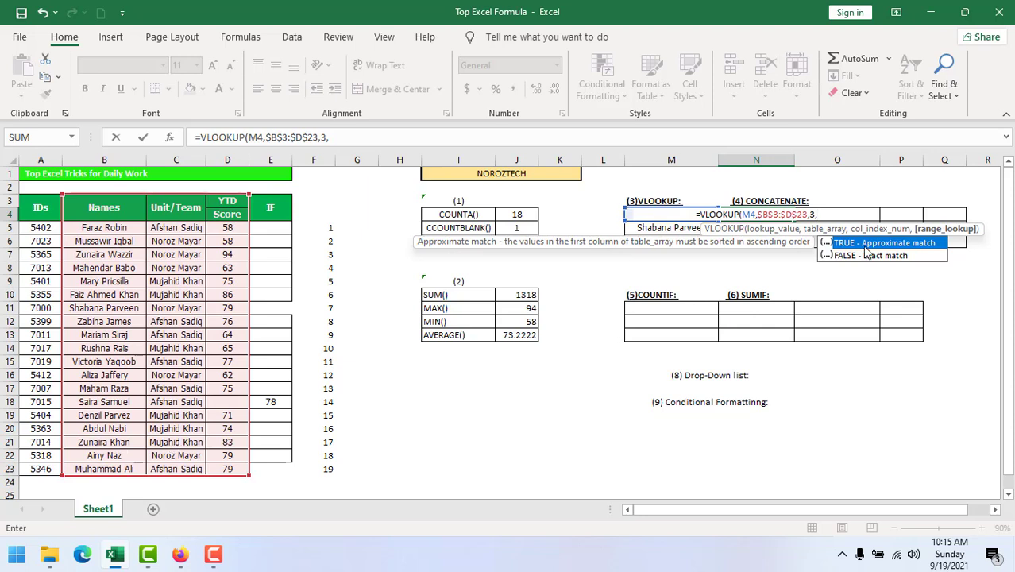
pyautogui.click(853, 259)
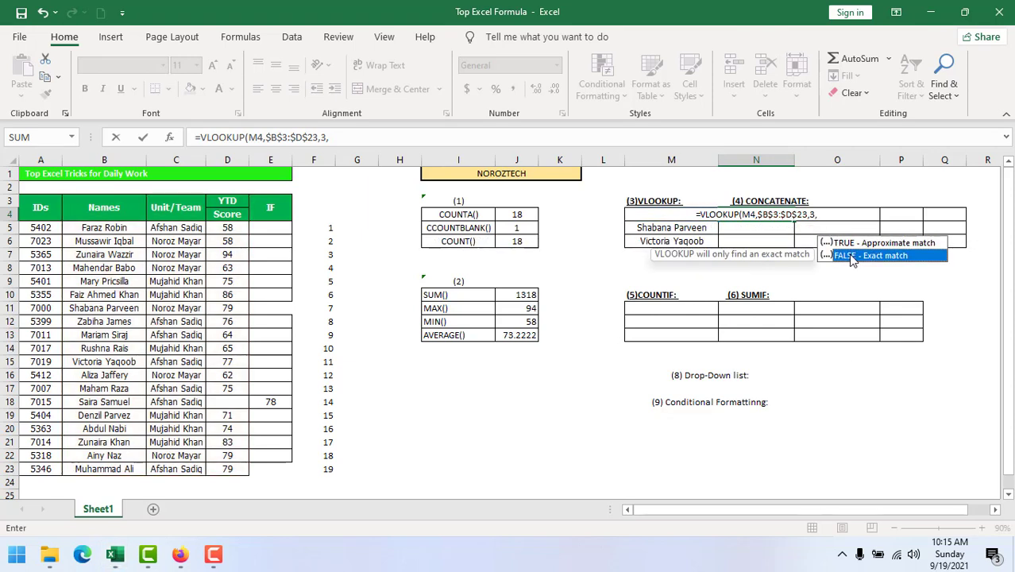
pyautogui.write(')')
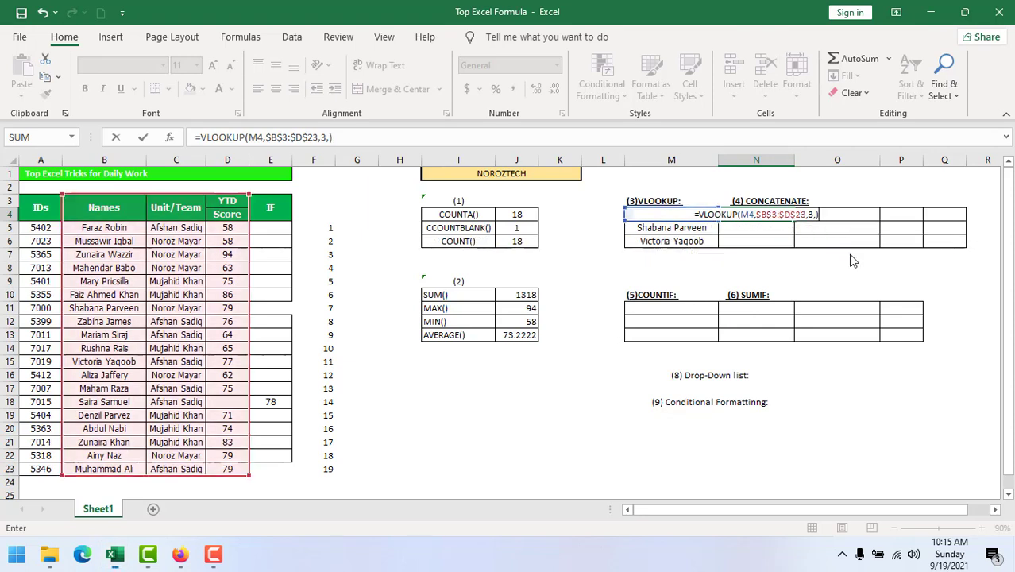
pyautogui.press('Return')
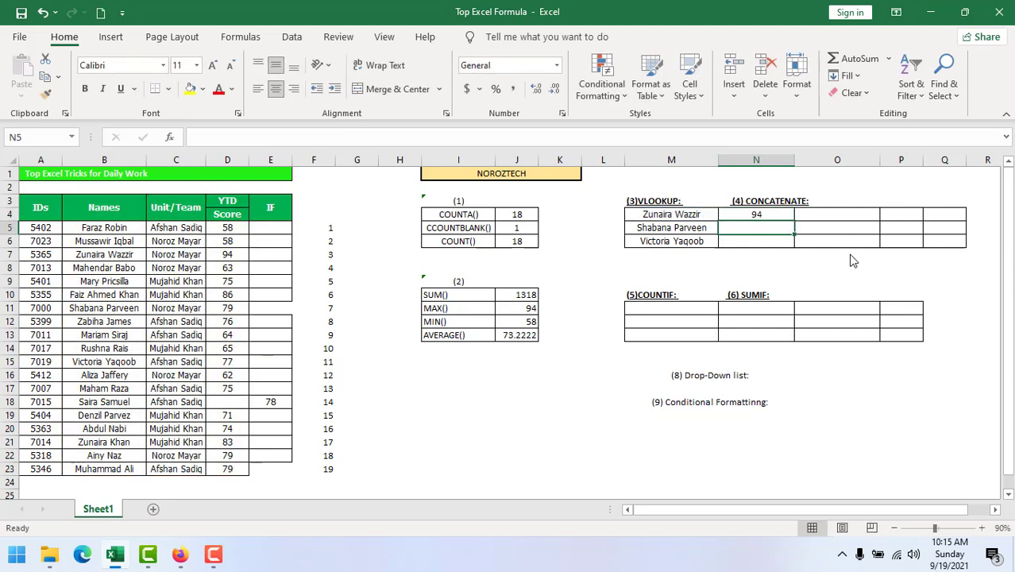
# Set the range_lookup argument of the VLOOKUP formula in N4 to 0 for an exact match.
pyautogui.click(732, 214)
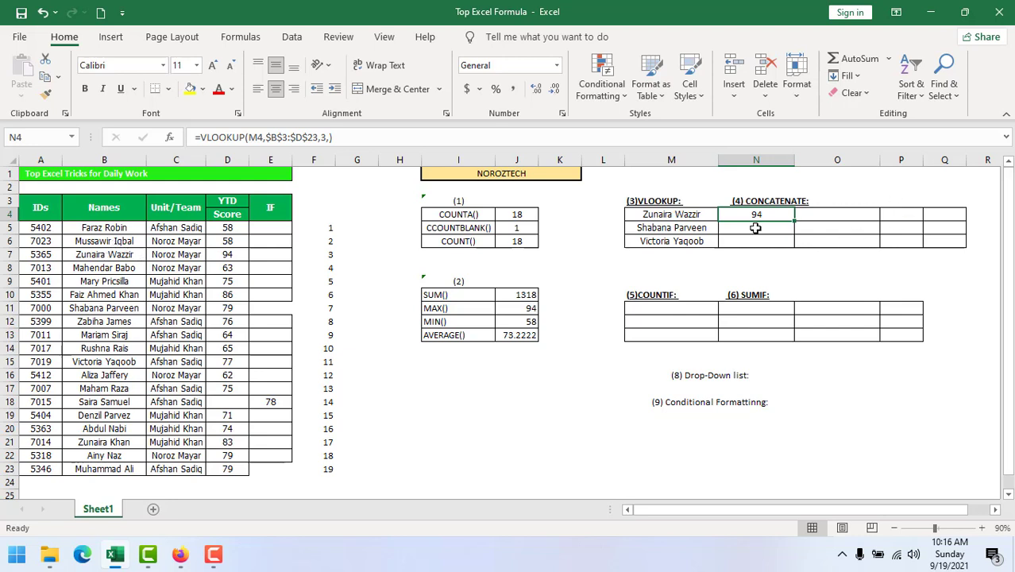
pyautogui.click(332, 137)
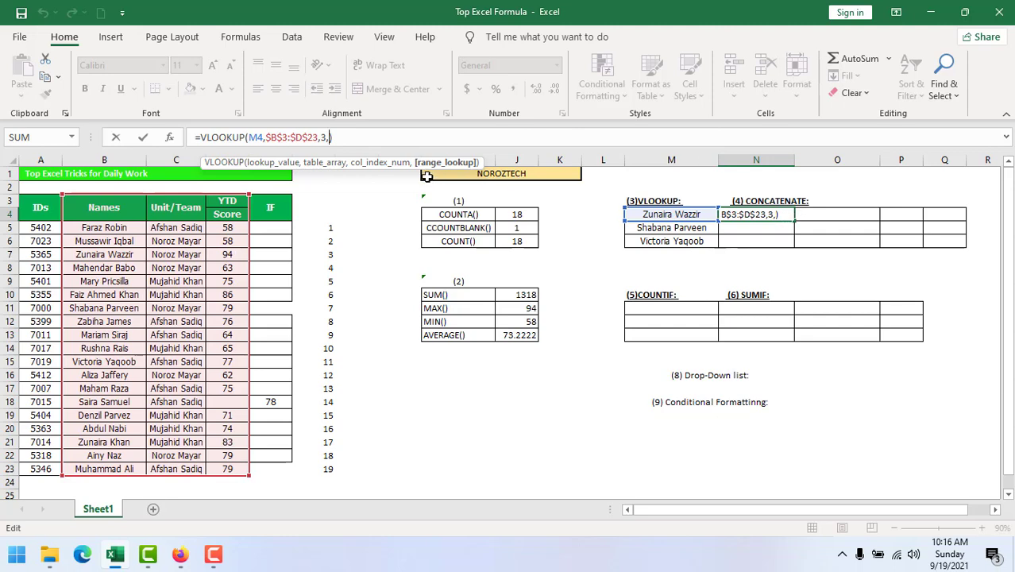
pyautogui.write('0')
pyautogui.press('Return')
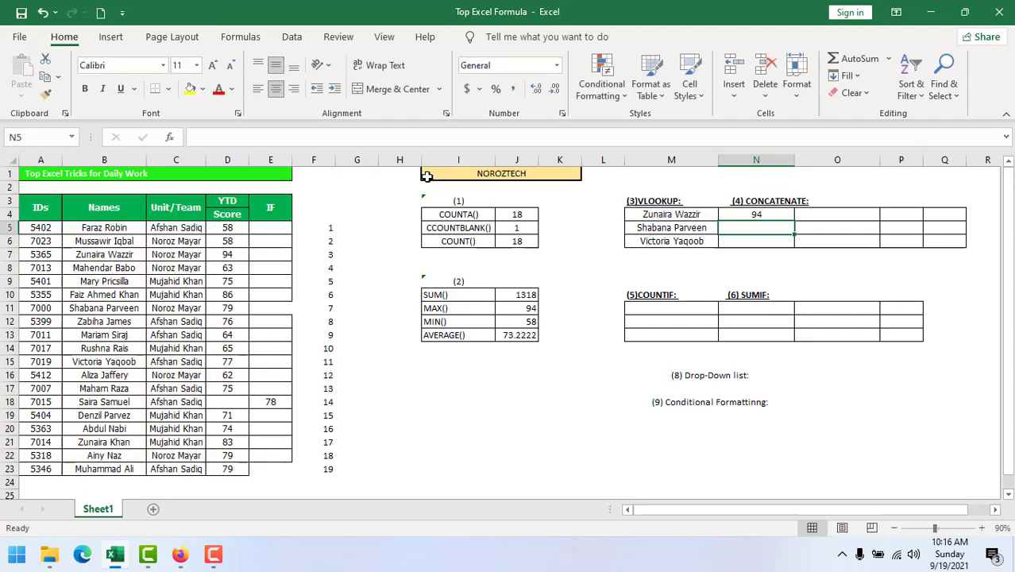
# Review the column index and range_lookup arguments of the VLOOKUP in N4 and fill the formula down to N6.
pyautogui.click(756, 213)
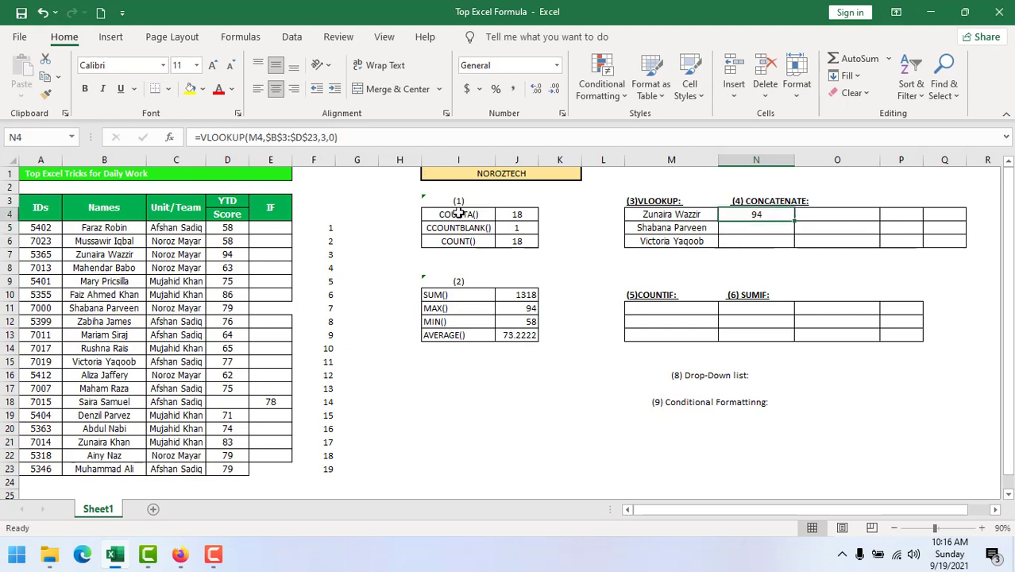
pyautogui.click(324, 137)
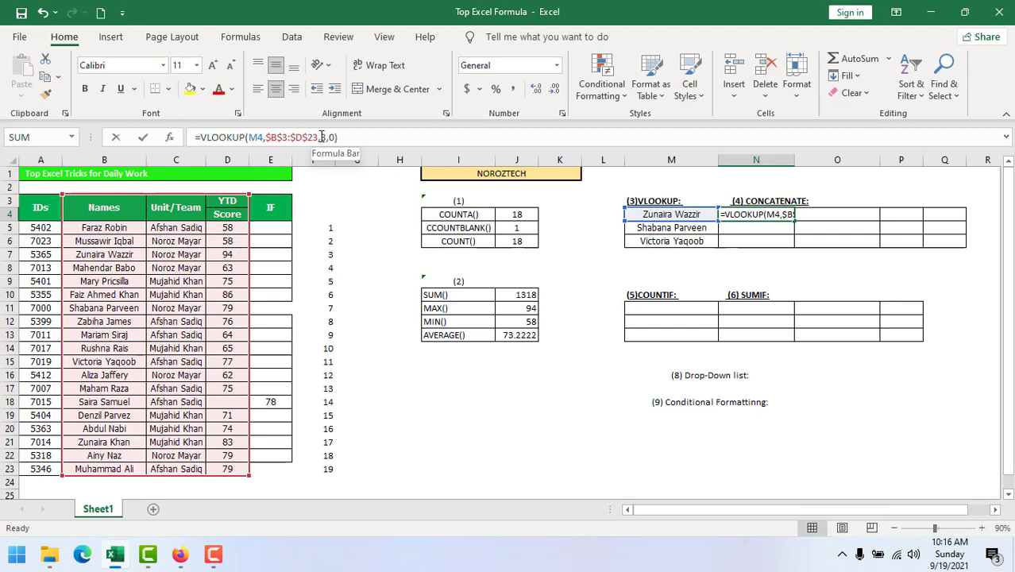
pyautogui.click(321, 137)
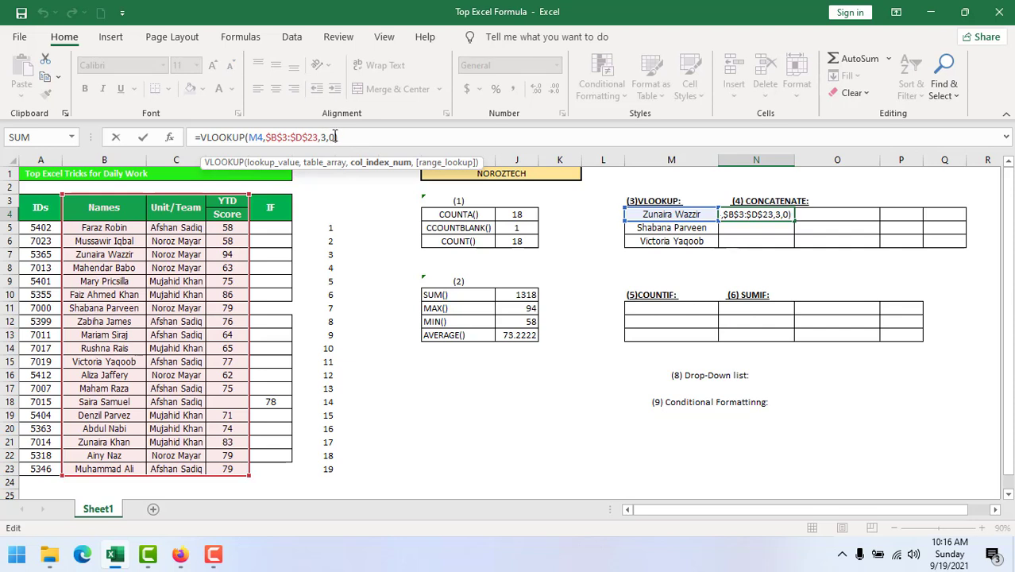
pyautogui.write(')')
pyautogui.press('BackSpace')
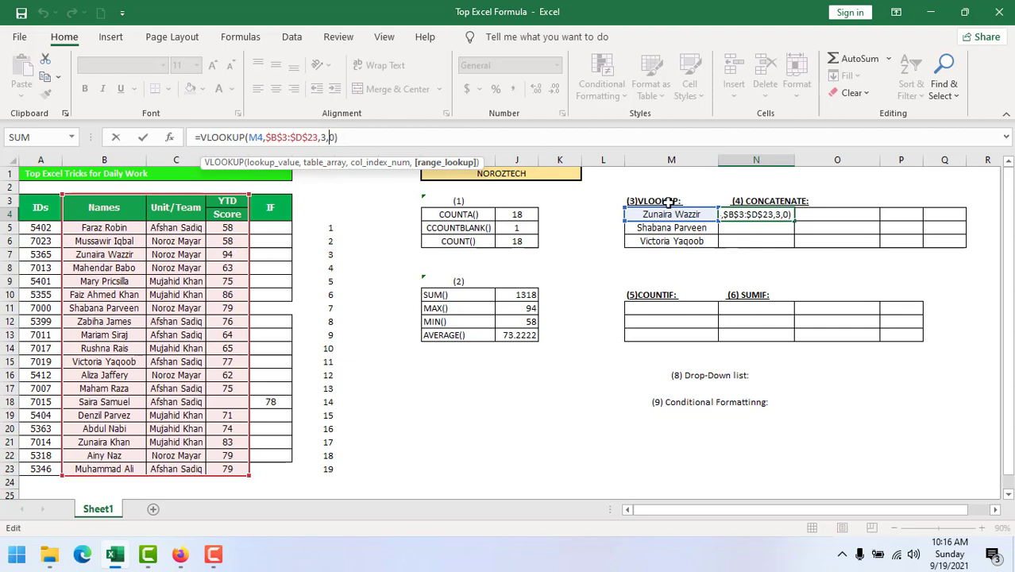
pyautogui.click(751, 236)
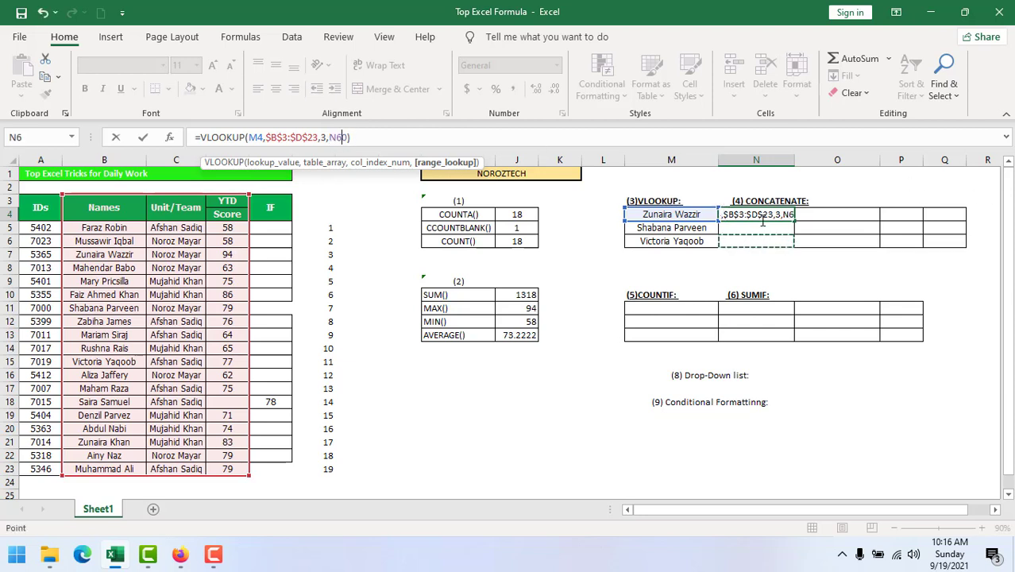
pyautogui.press('Escape')
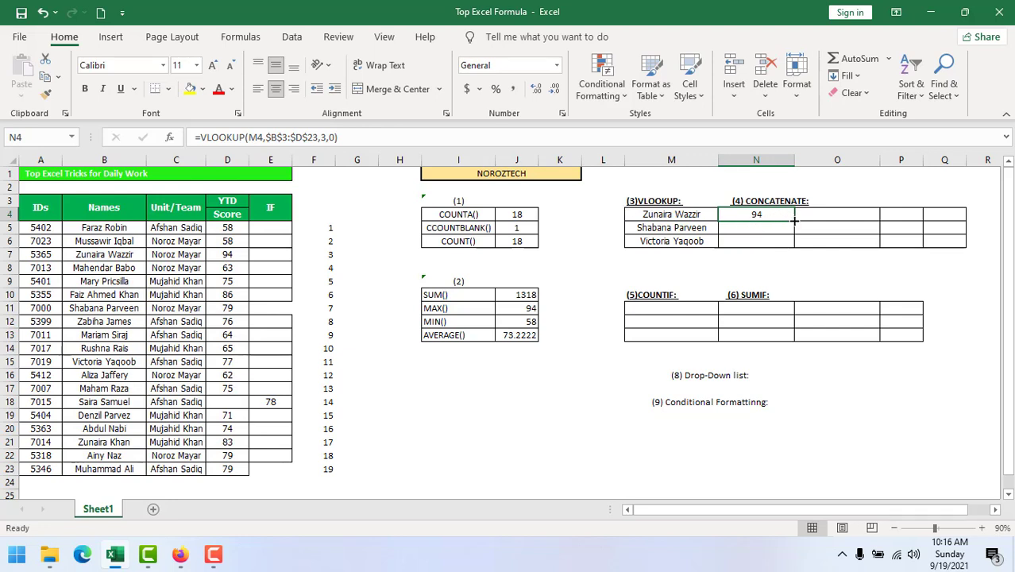
pyautogui.moveTo(794, 221); pyautogui.dragTo(791, 249)
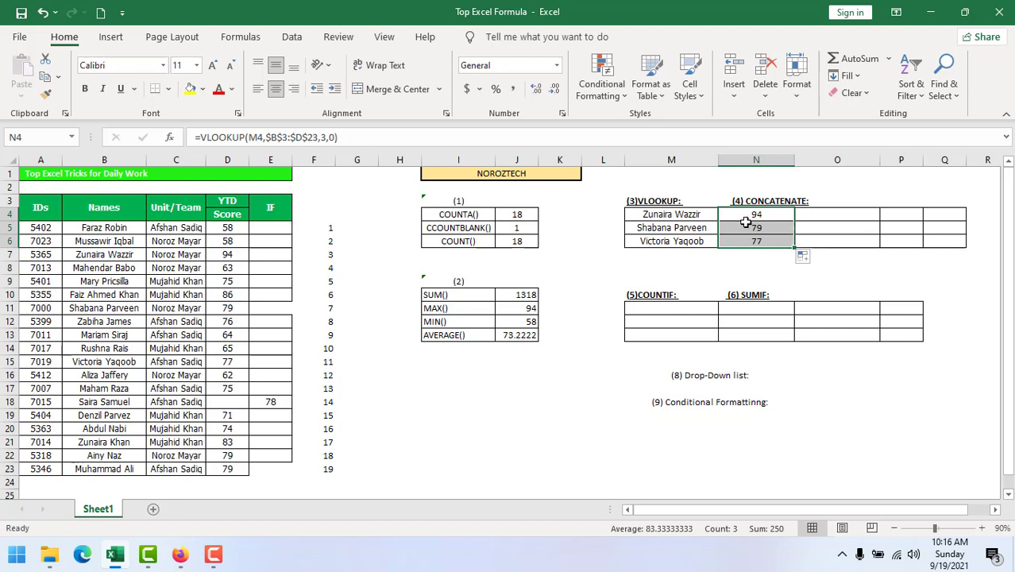
# Try joining the name and score without a separator in O4 with =M4&N4, and clear the cell.
pyautogui.click(832, 215)
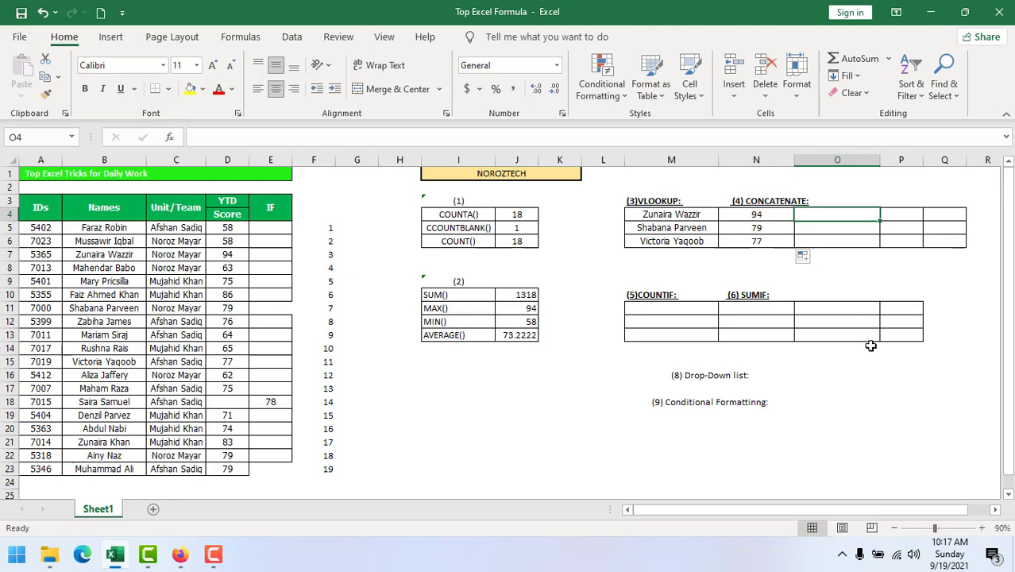
pyautogui.write('=')
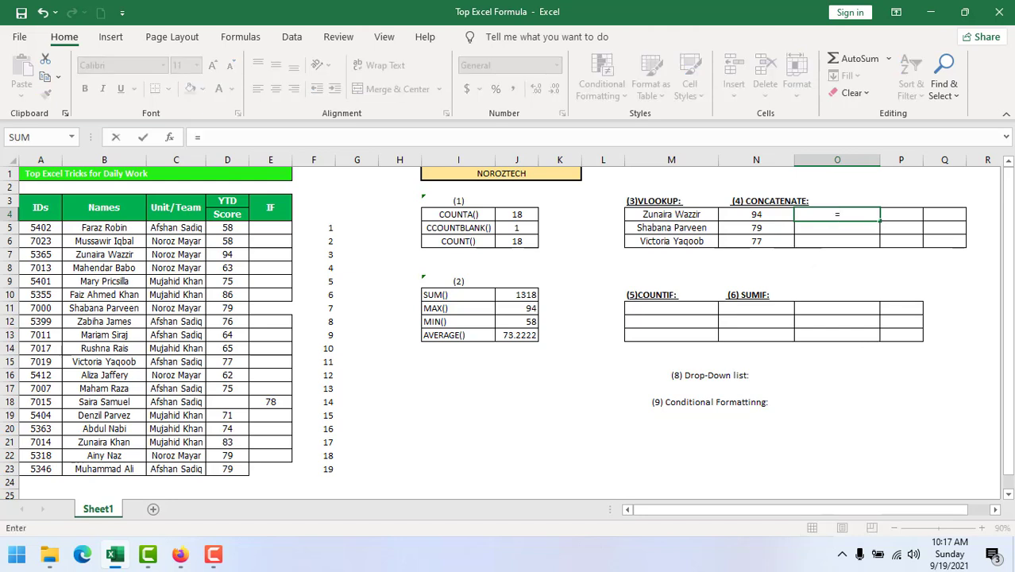
pyautogui.click(675, 212)
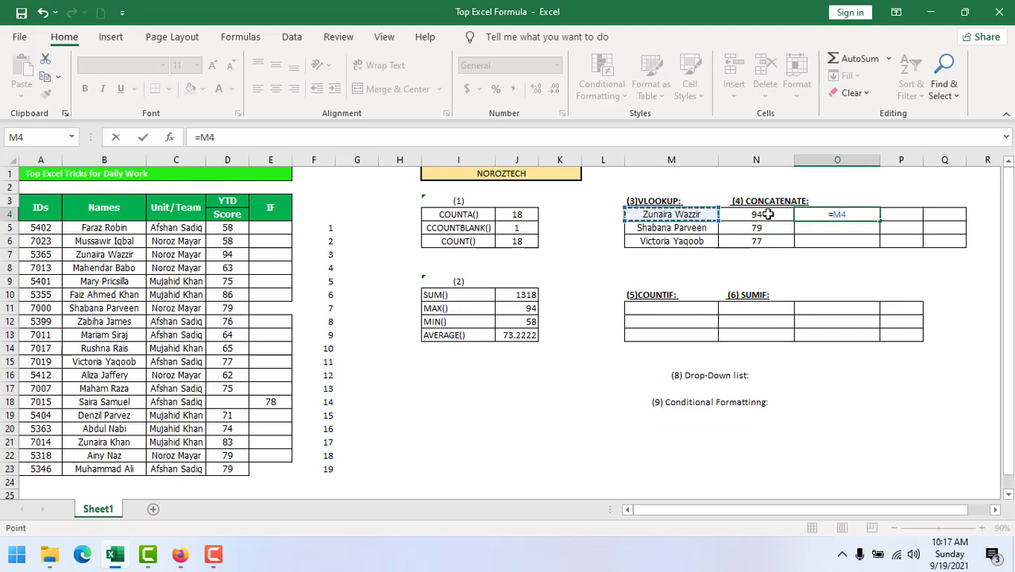
pyautogui.write('&')
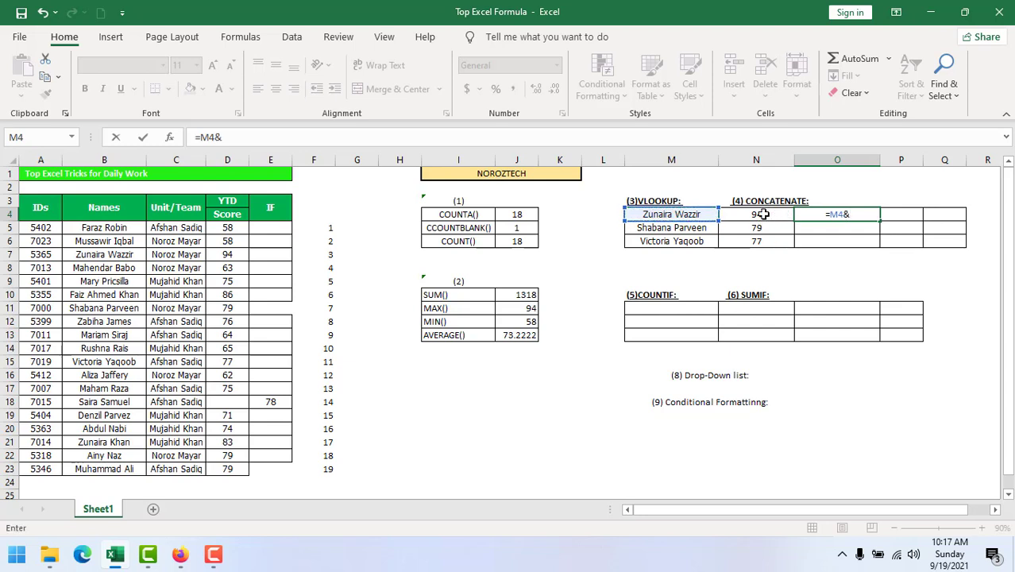
pyautogui.click(761, 214)
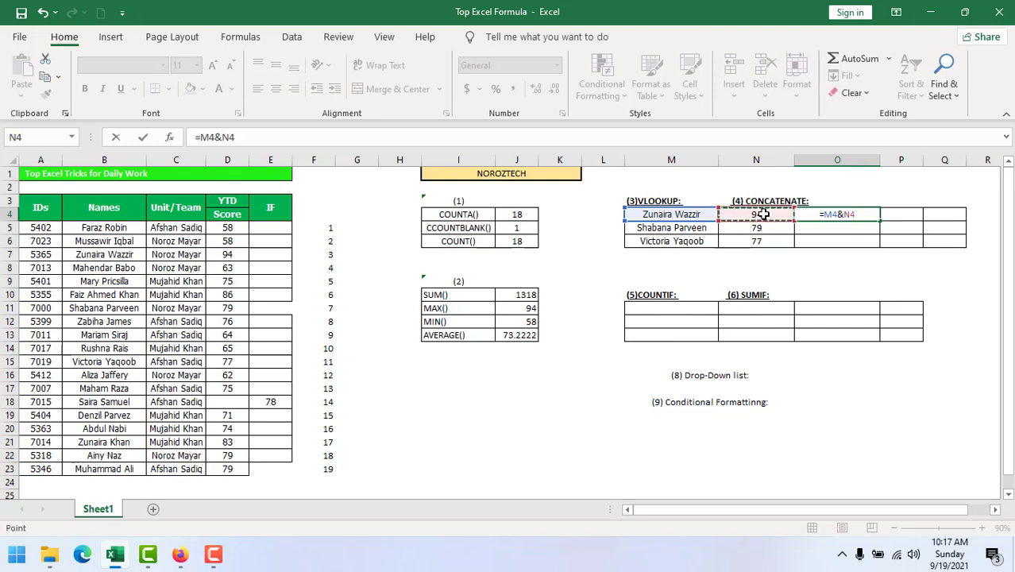
pyautogui.press('Return')
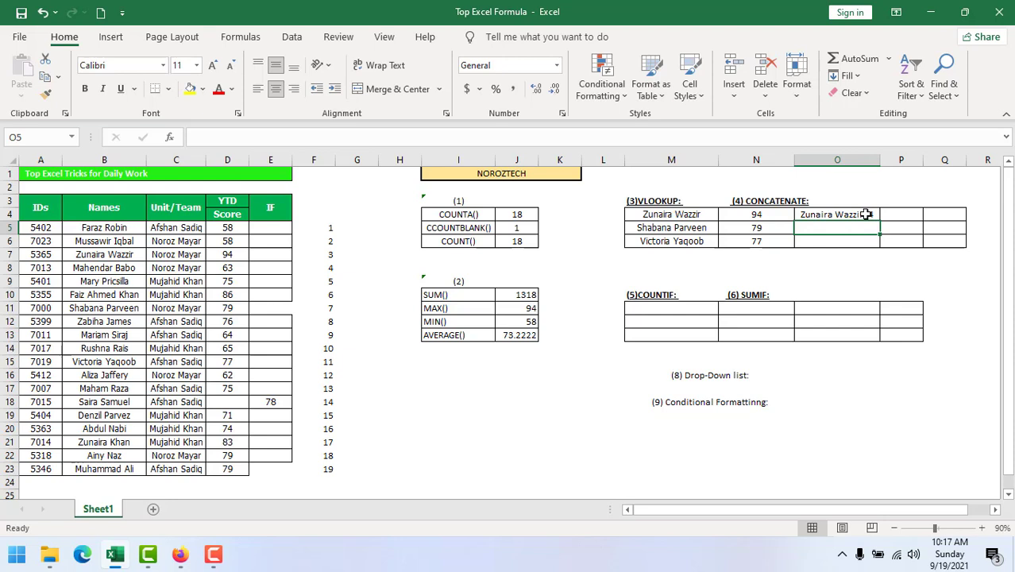
pyautogui.click(846, 216)
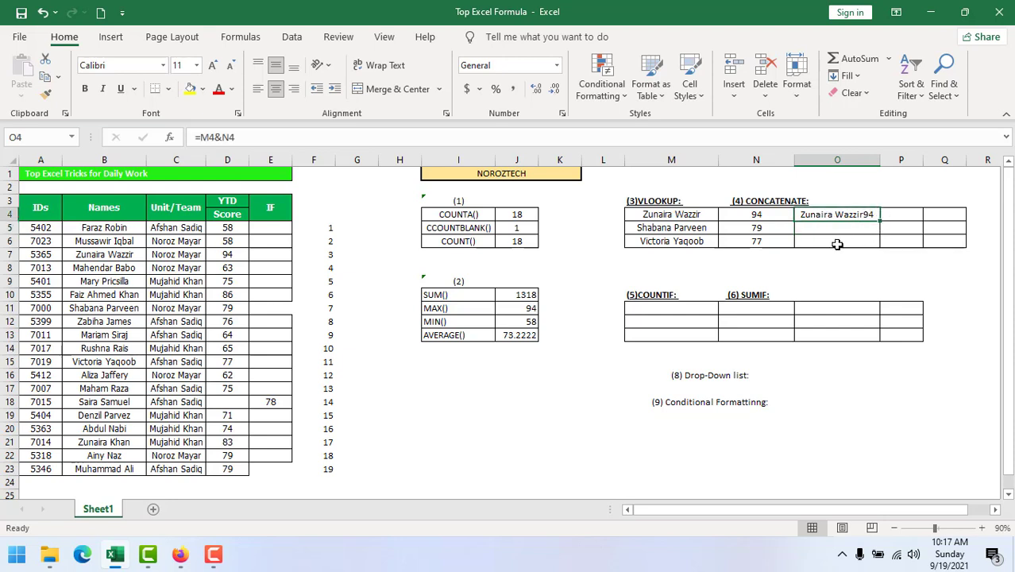
pyautogui.press('Delete')
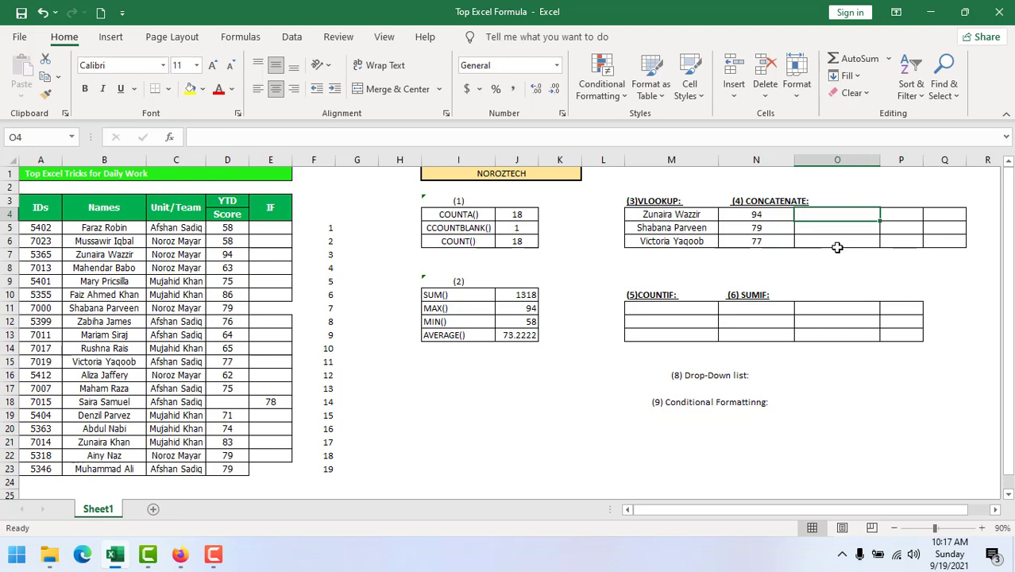
# Join the name and score with a space in O4 using =M4&" "&N4, and fill the formula down to O6.
pyautogui.write('=')
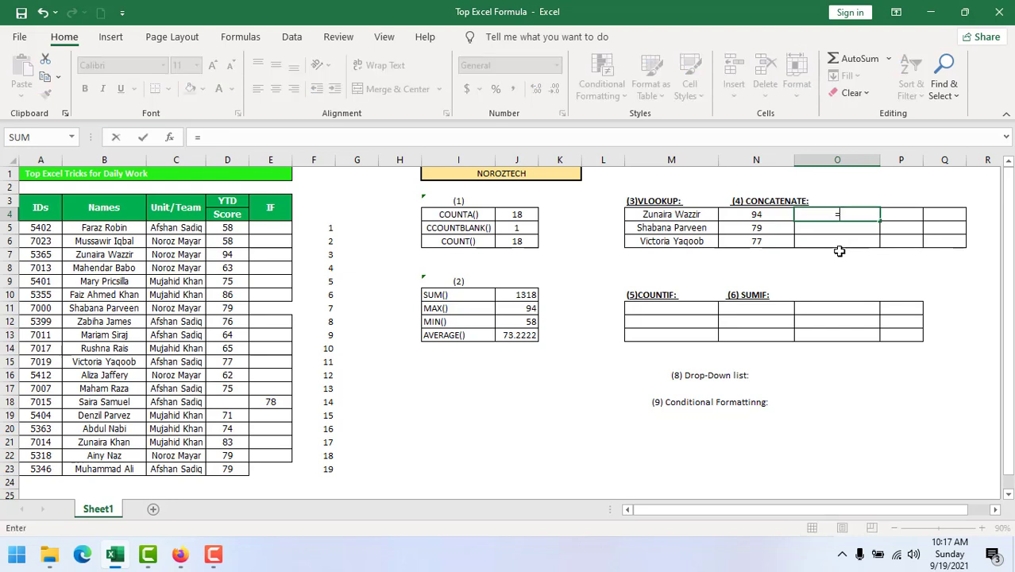
pyautogui.click(699, 212)
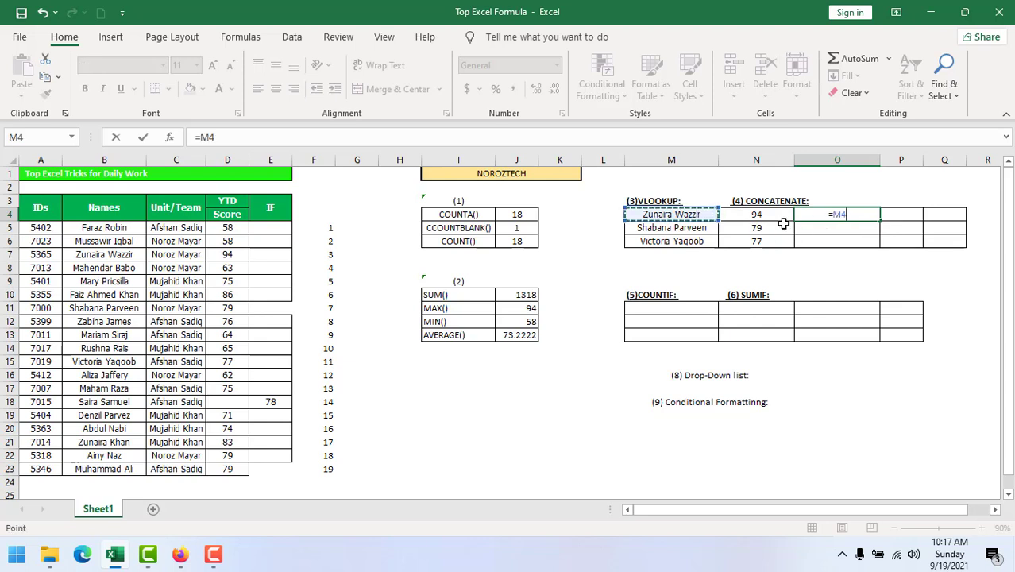
pyautogui.write('&')
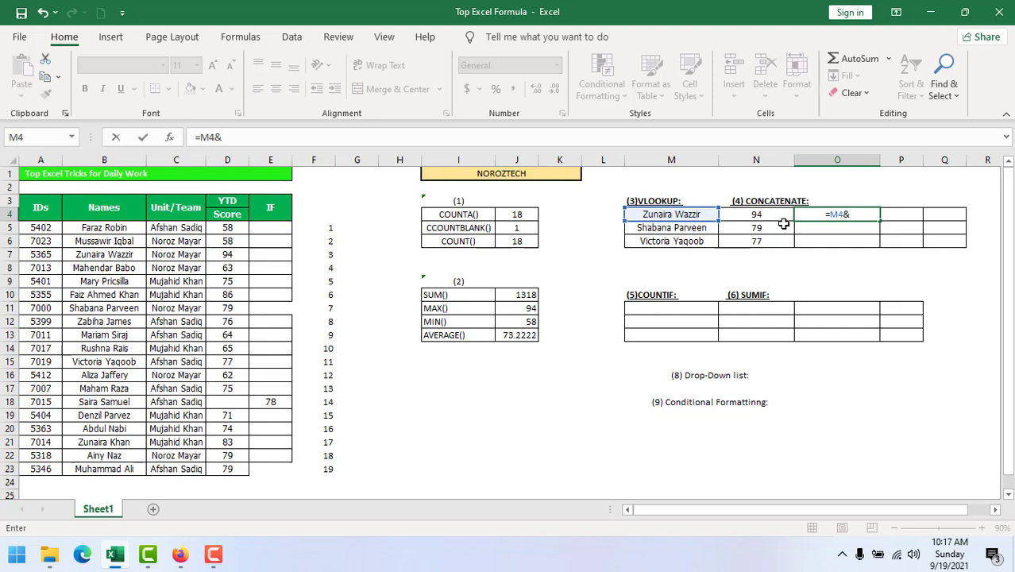
pyautogui.write('" "&')
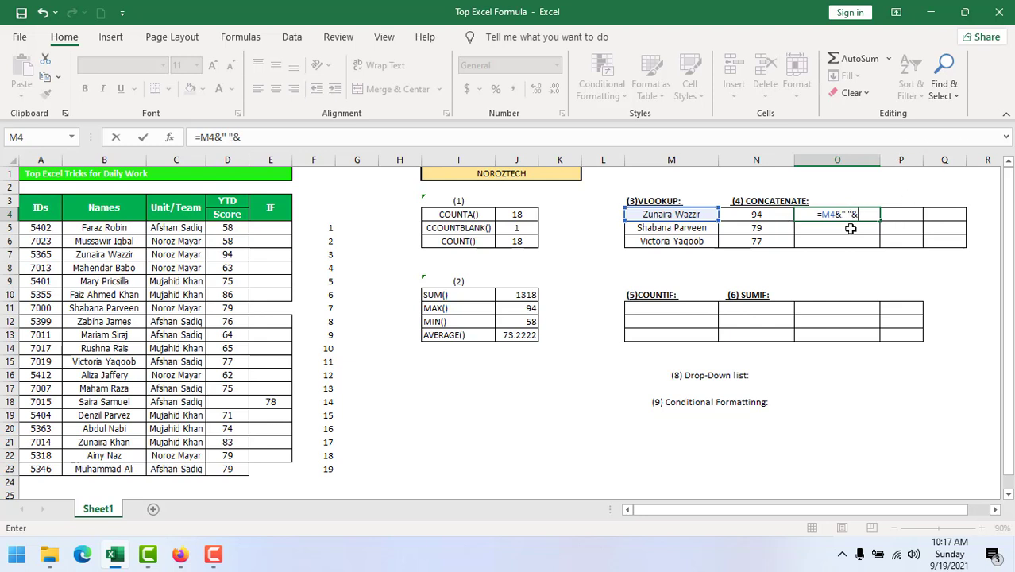
pyautogui.click(753, 215)
pyautogui.press('Return')
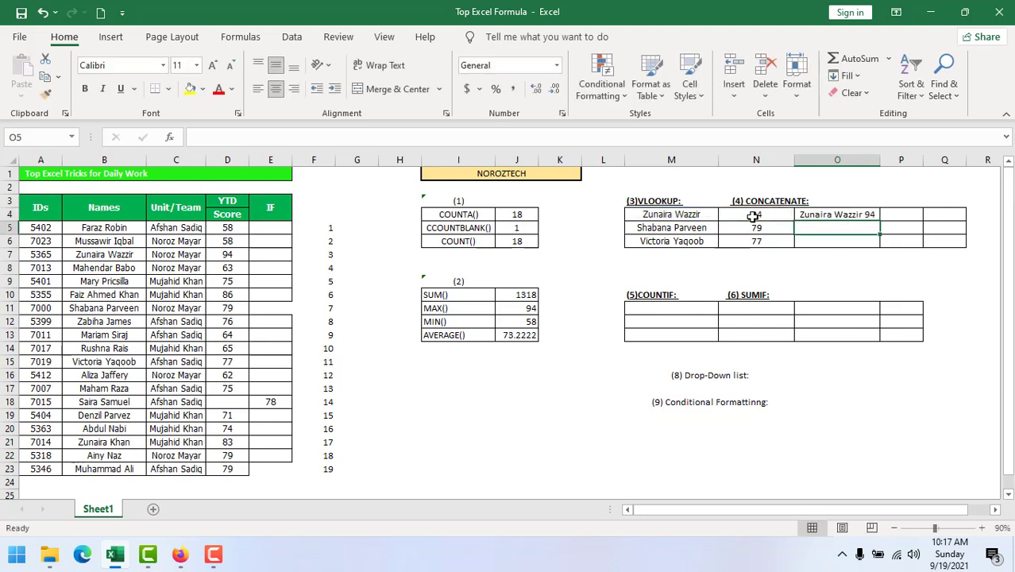
pyautogui.click(869, 214)
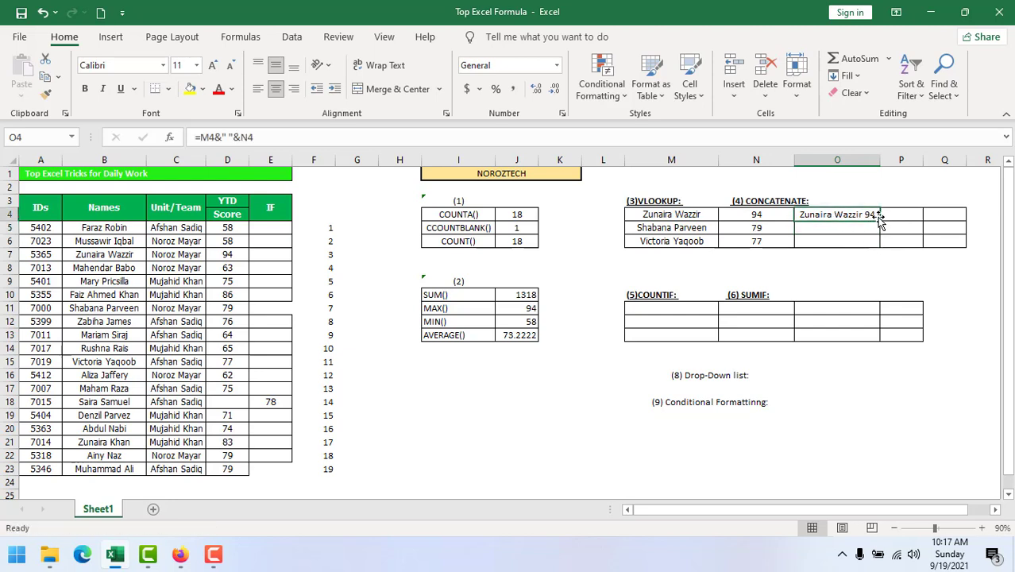
pyautogui.moveTo(880, 216); pyautogui.dragTo(842, 245)
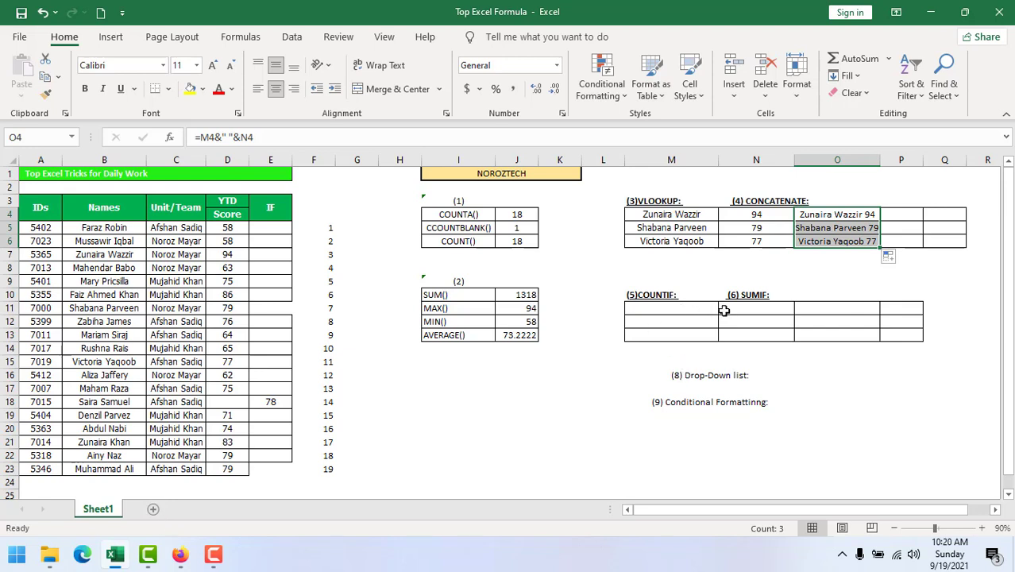
# Look over the different teams in the Unit/Team column and copy the team name in C6 to M11 under COUNTIF.
pyautogui.click(667, 310)
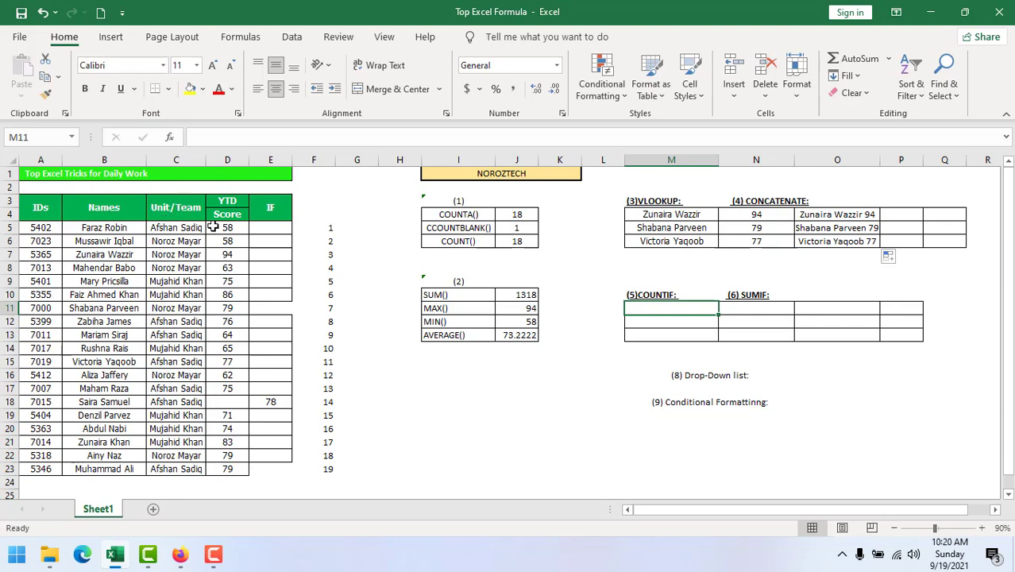
pyautogui.click(185, 229)
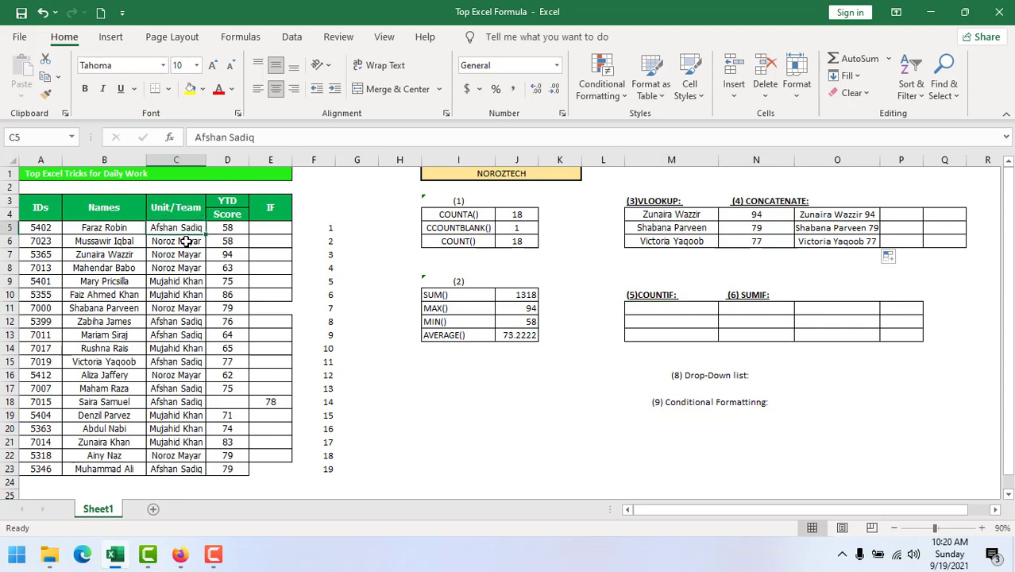
pyautogui.click(187, 241)
pyautogui.click(208, 282)
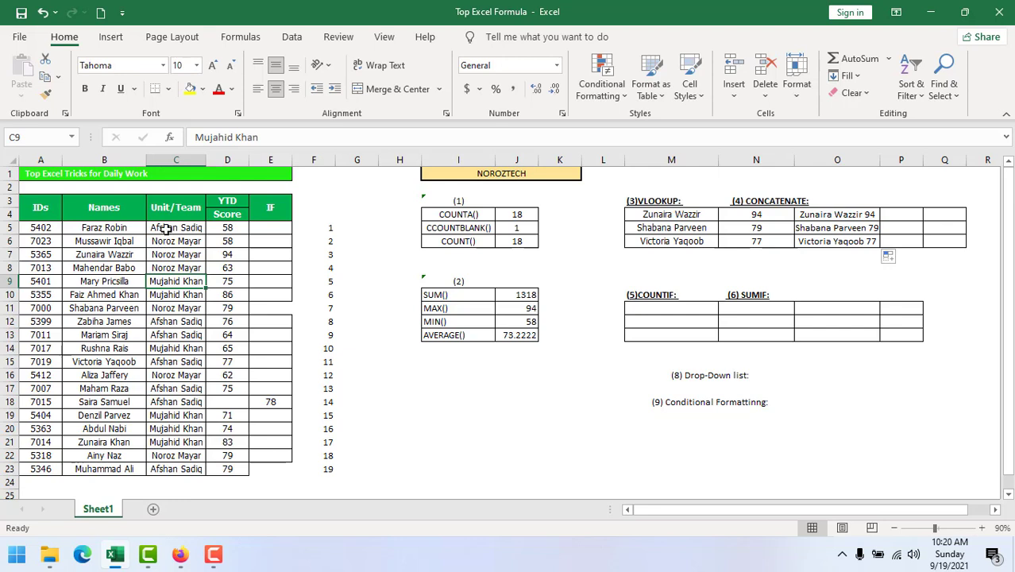
pyautogui.click(164, 228)
pyautogui.hotkey('ctrl', 'c')
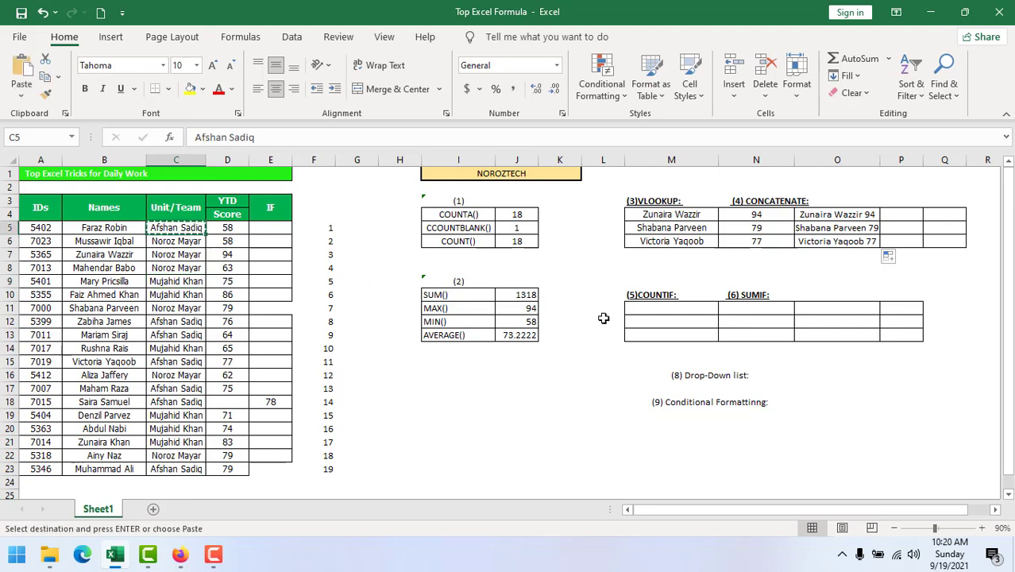
pyautogui.click(188, 239)
pyautogui.hotkey('ctrl', 'c')
pyautogui.click(682, 309)
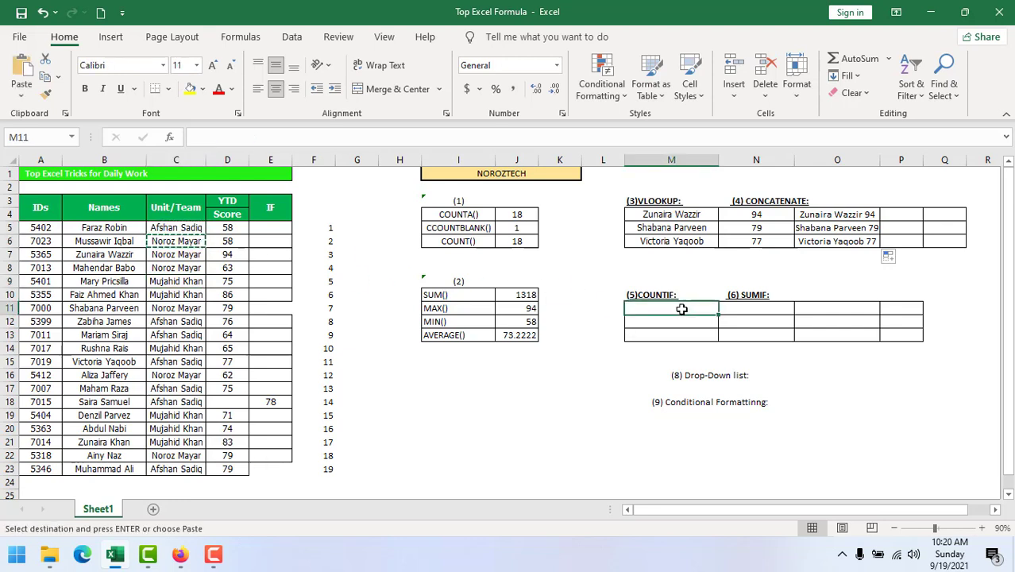
pyautogui.hotkey('ctrl', 'v')
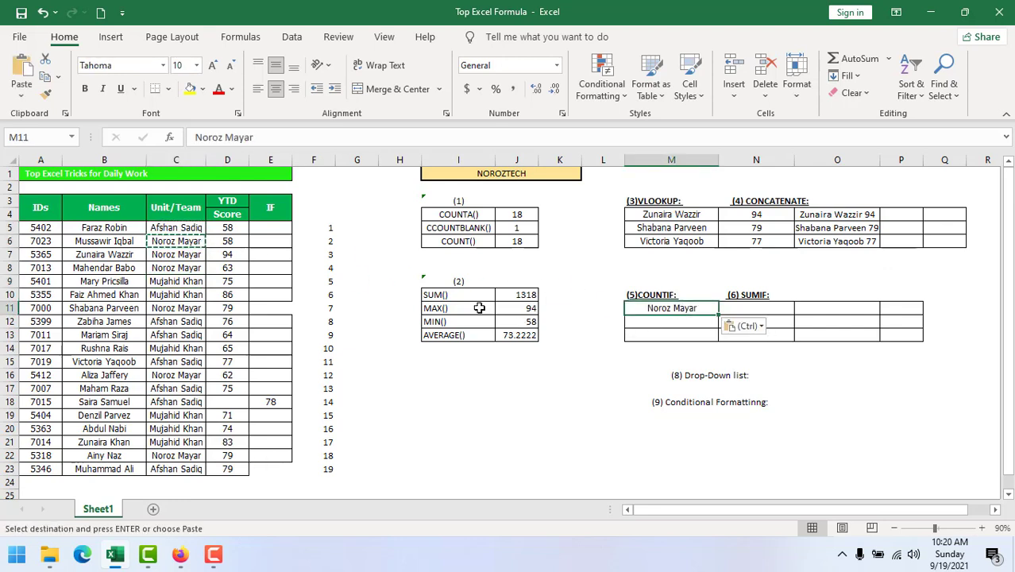
# Copy the team name in C10 to M12 and the one in C12 to M13 to complete the COUNTIF criteria list.
pyautogui.click(181, 294)
pyautogui.hotkey('ctrl', 'c')
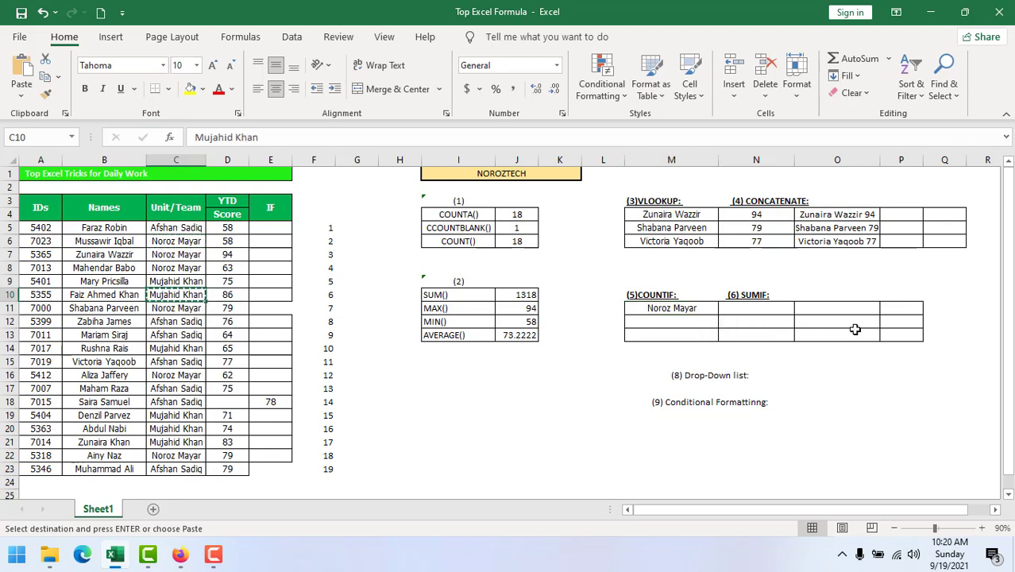
pyautogui.click(677, 320)
pyautogui.hotkey('ctrl', 'v')
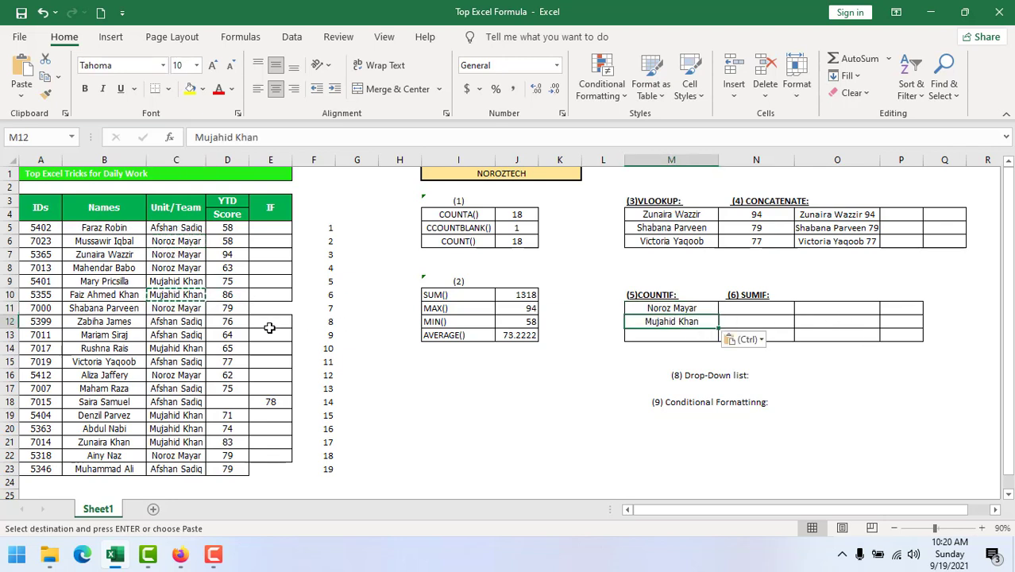
pyautogui.click(181, 318)
pyautogui.hotkey('ctrl', 'c')
pyautogui.click(673, 340)
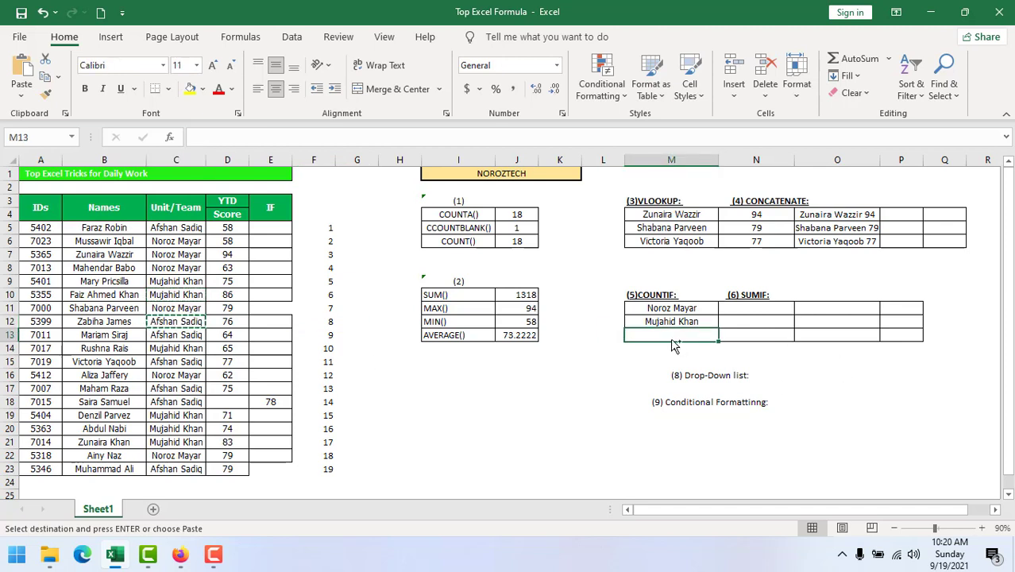
pyautogui.hotkey('ctrl', 'v')
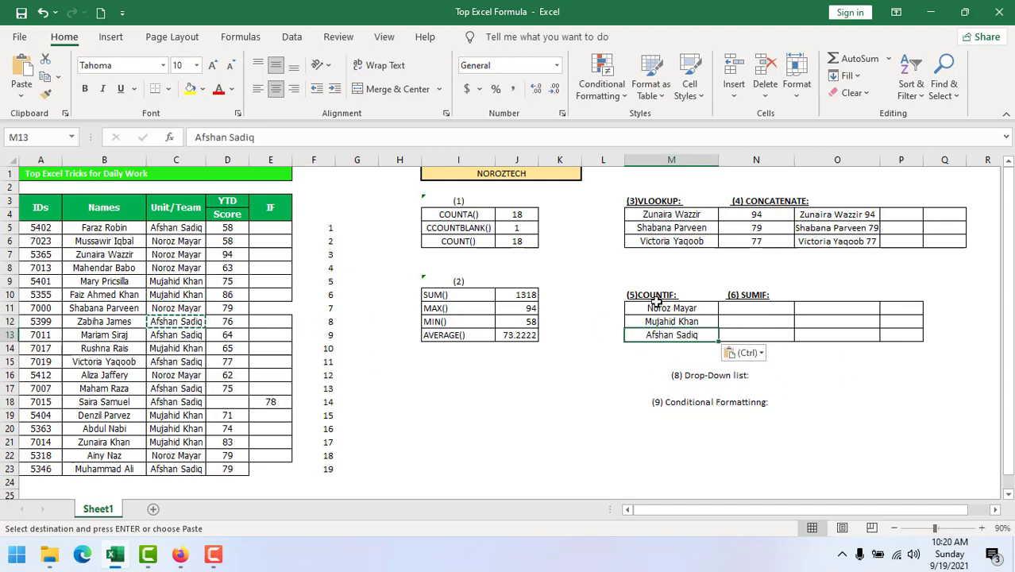
pyautogui.click(746, 308)
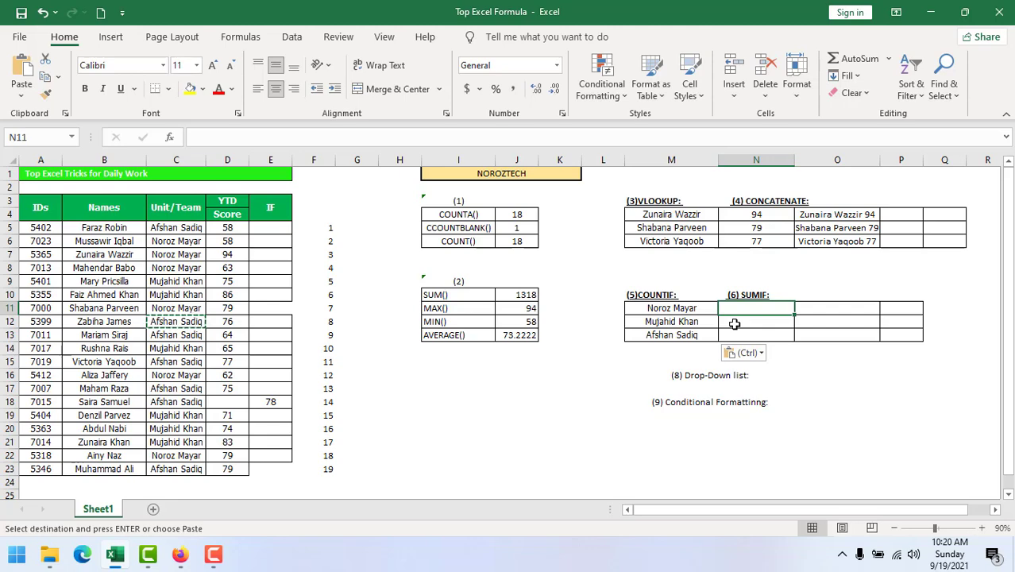
pyautogui.write('=')
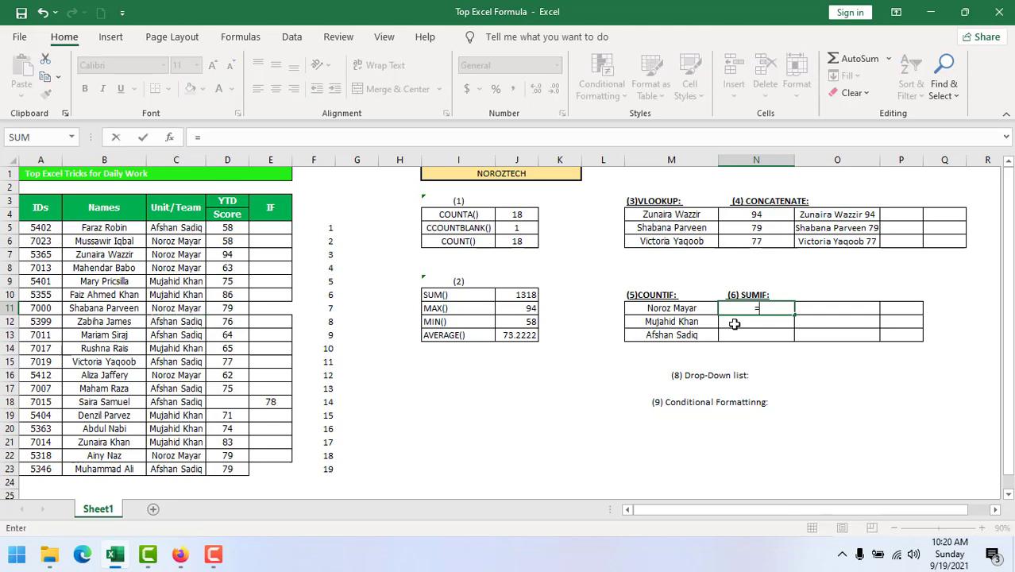
pyautogui.write('countif')
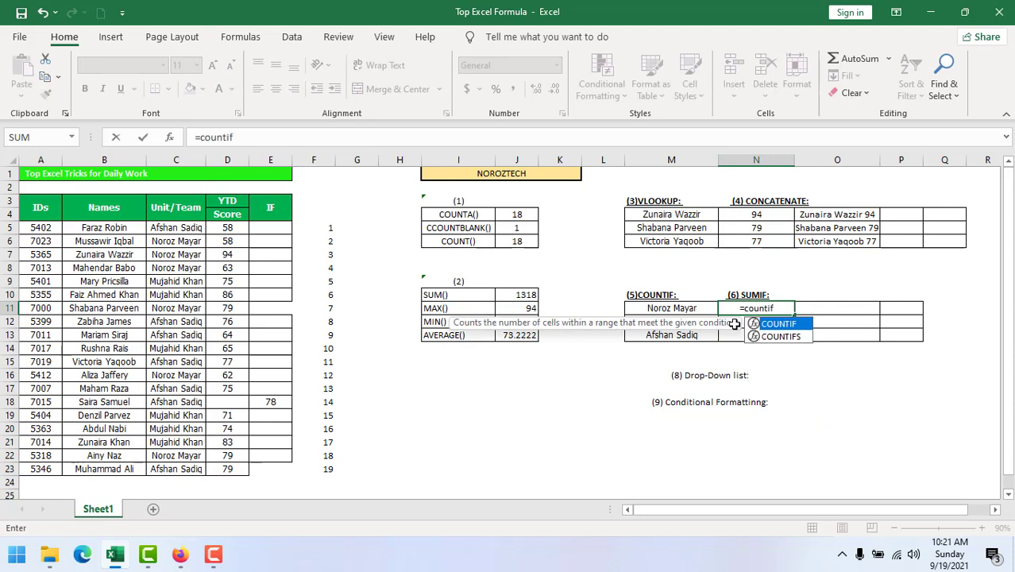
pyautogui.press('Tab')
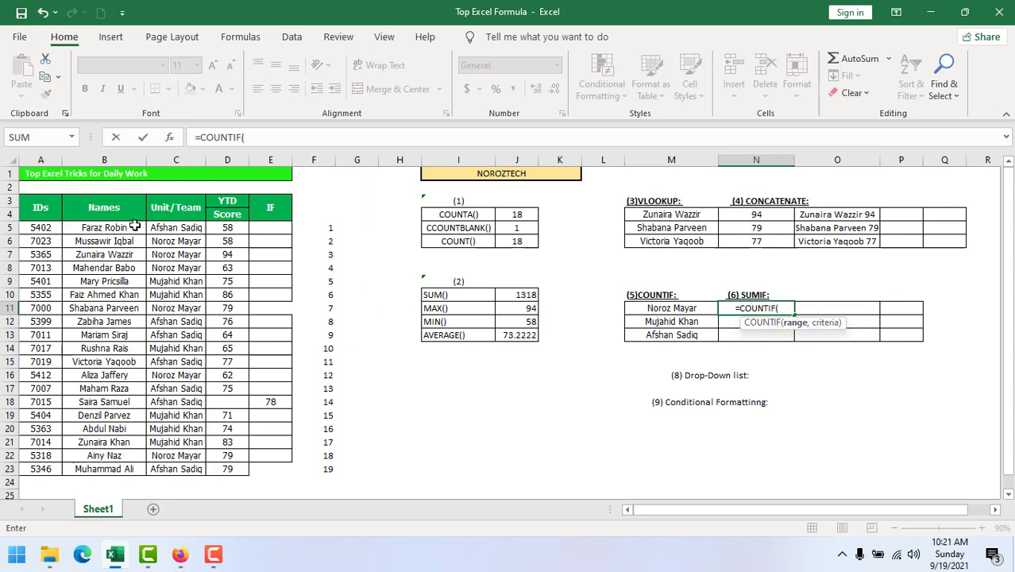
pyautogui.moveTo(169, 228); pyautogui.dragTo(170, 469)
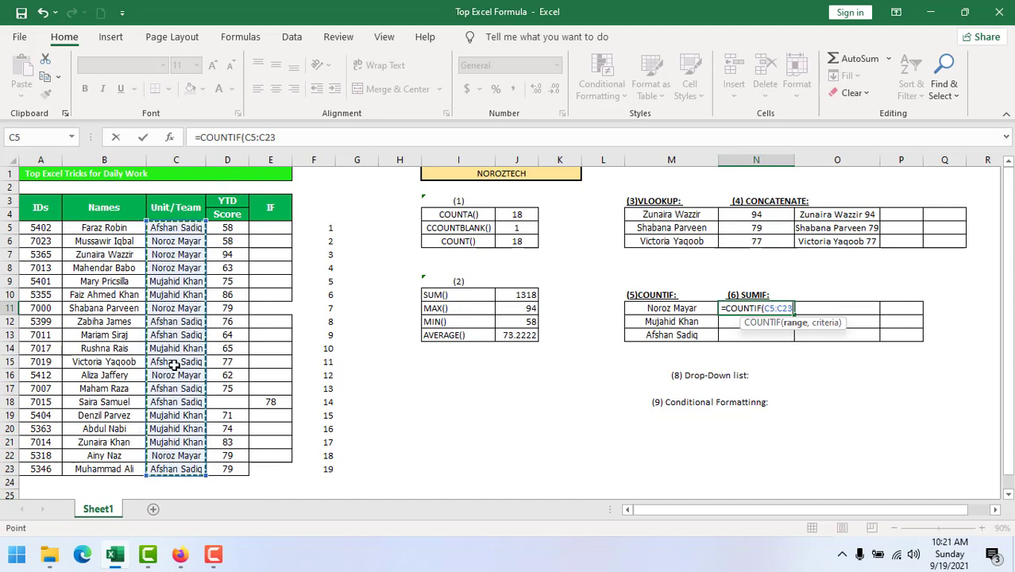
pyautogui.press('F4')
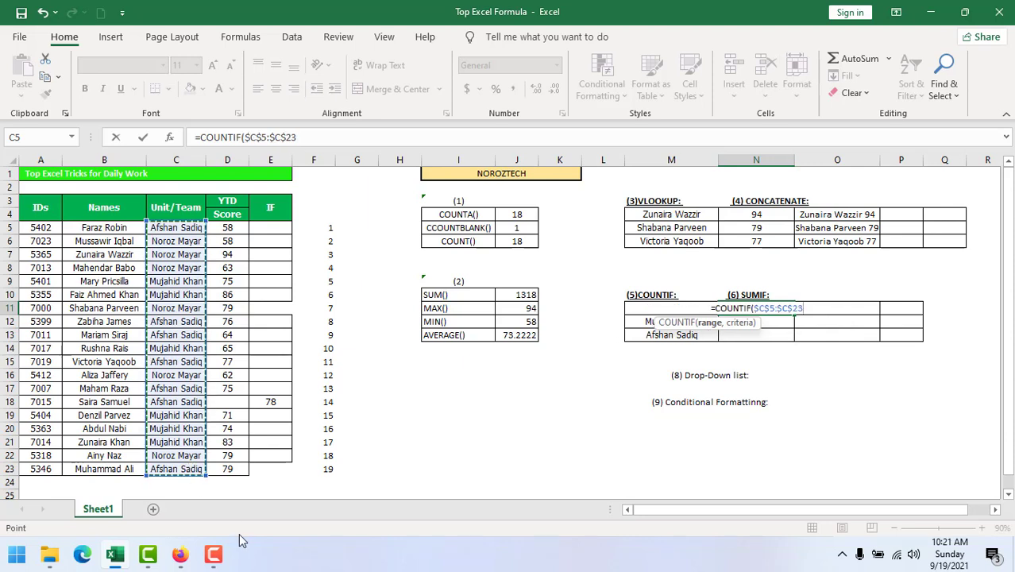
pyautogui.write(',')
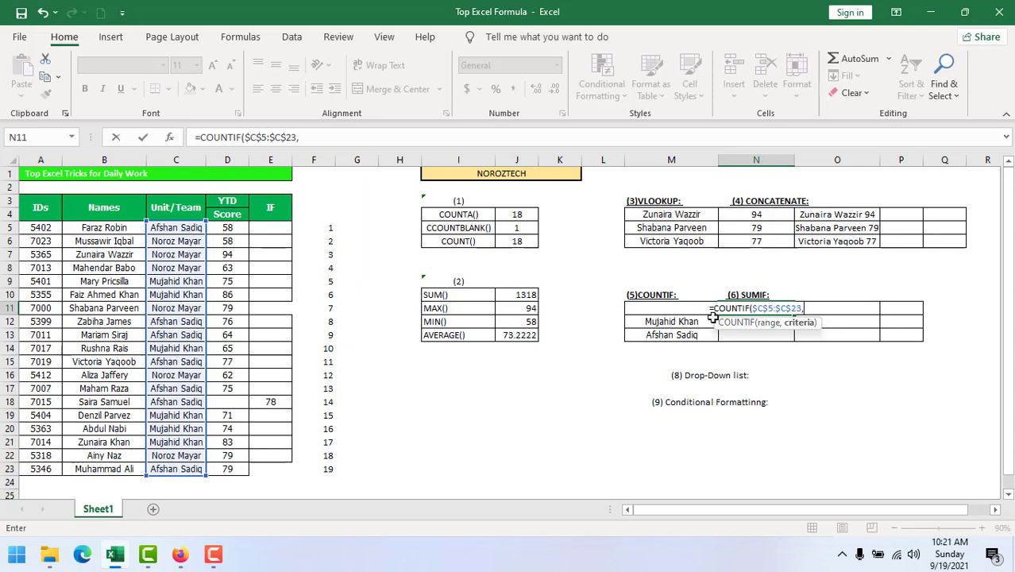
pyautogui.click(628, 305)
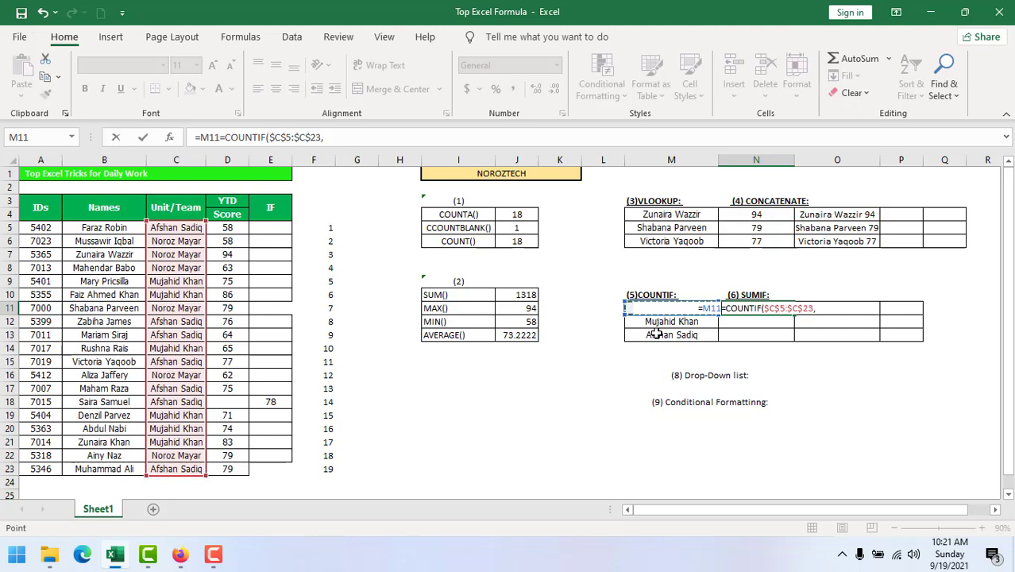
pyautogui.write(')')
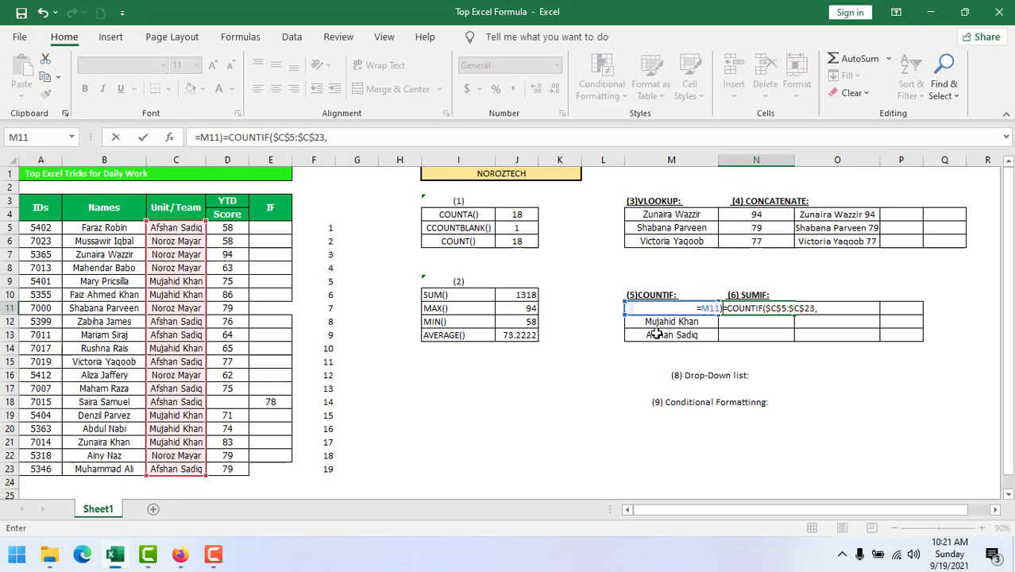
pyautogui.press('Return')
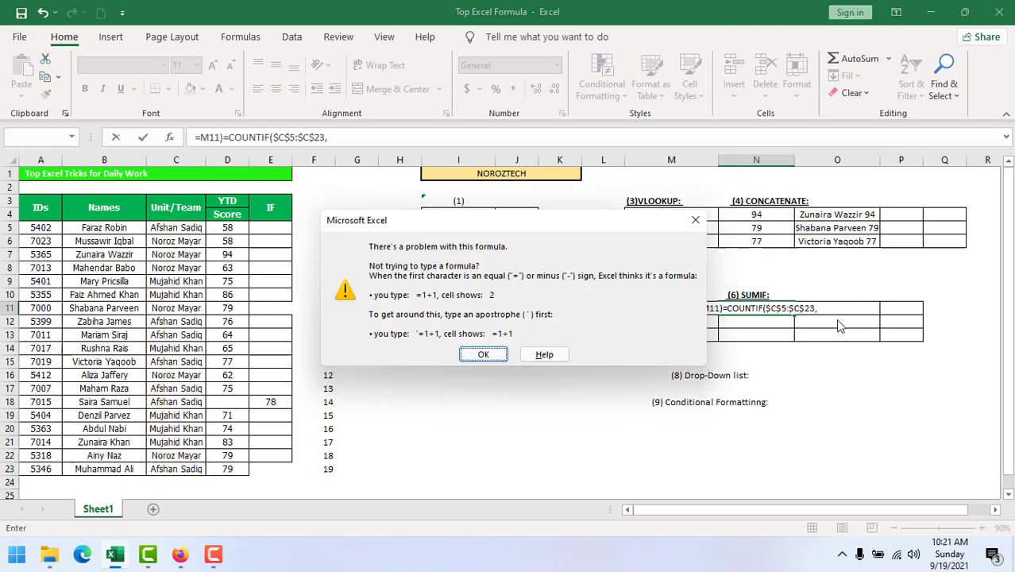
pyautogui.press('Return')
pyautogui.write("'")
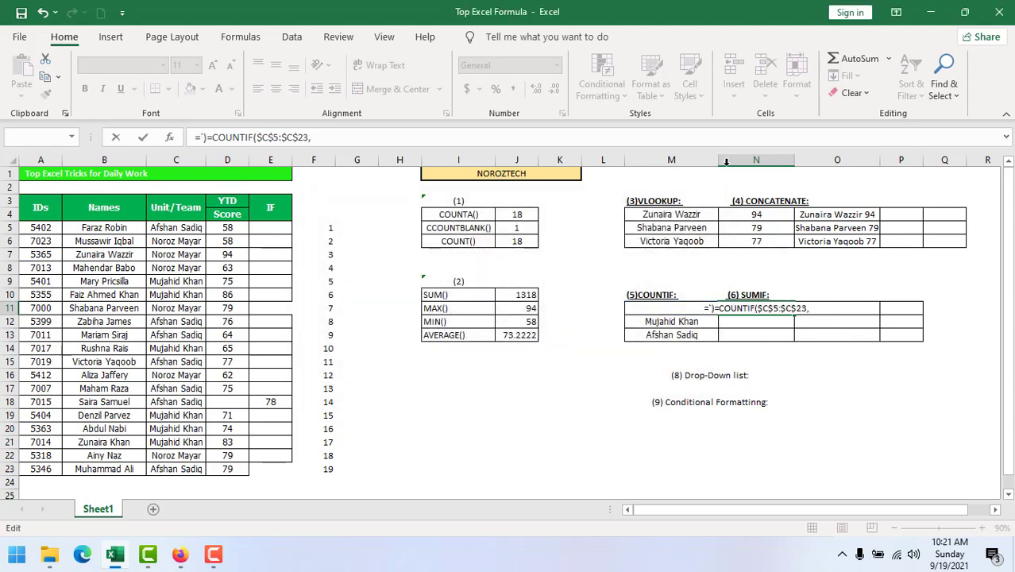
pyautogui.press('Return')
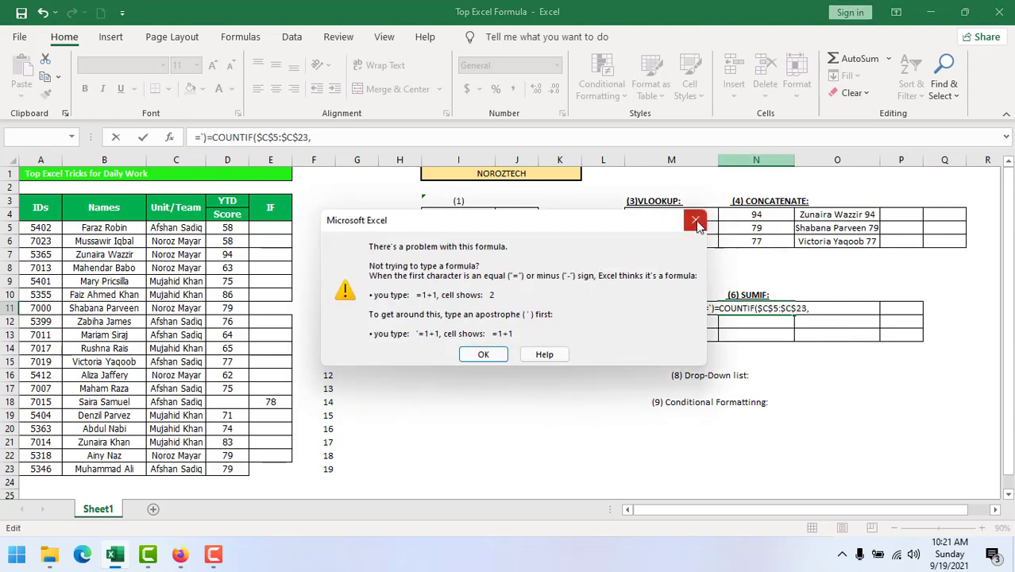
pyautogui.press('Return')
pyautogui.click(797, 353)
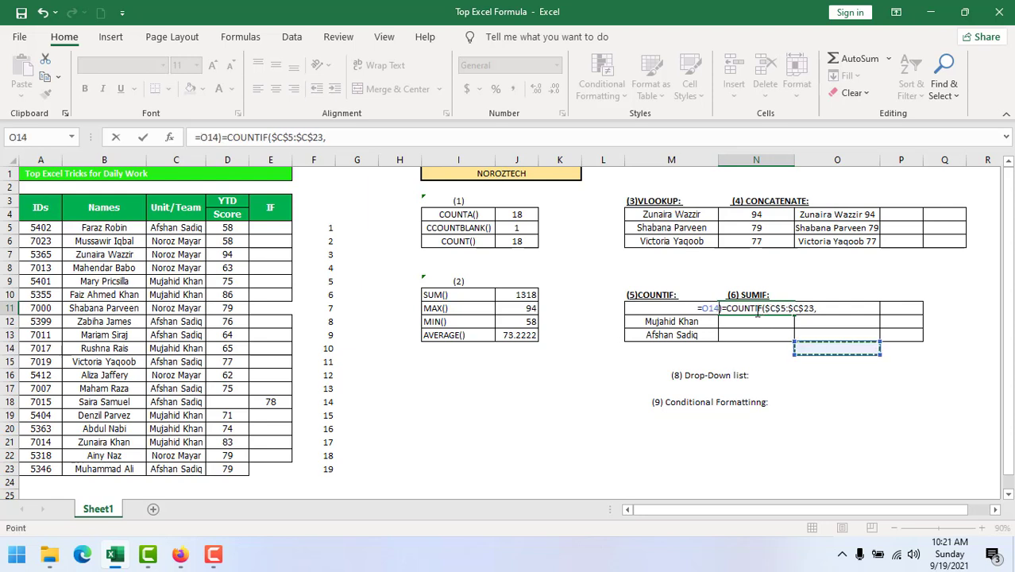
pyautogui.press('Escape')
pyautogui.click(749, 320)
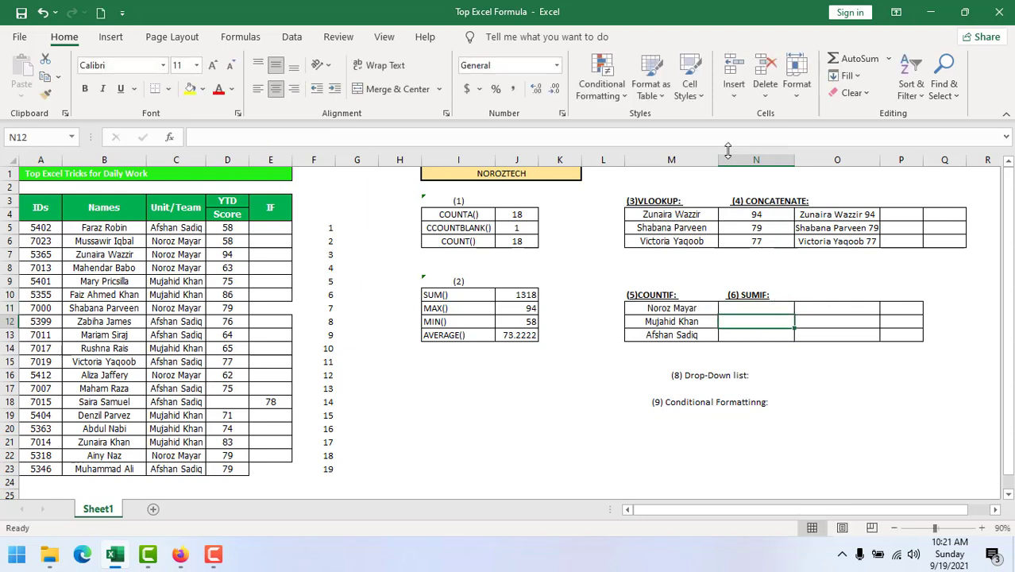
# Widen column M and count the first team's entries in N11 with =COUNTIF($C$5:$C$23,M11).
pyautogui.moveTo(721, 162); pyautogui.dragTo(801, 162)
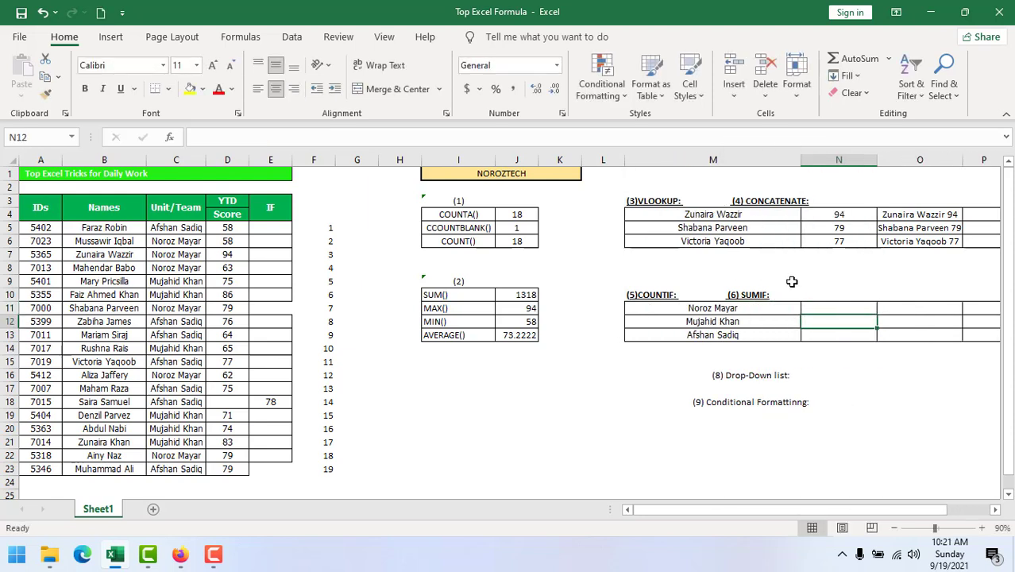
pyautogui.click(828, 307)
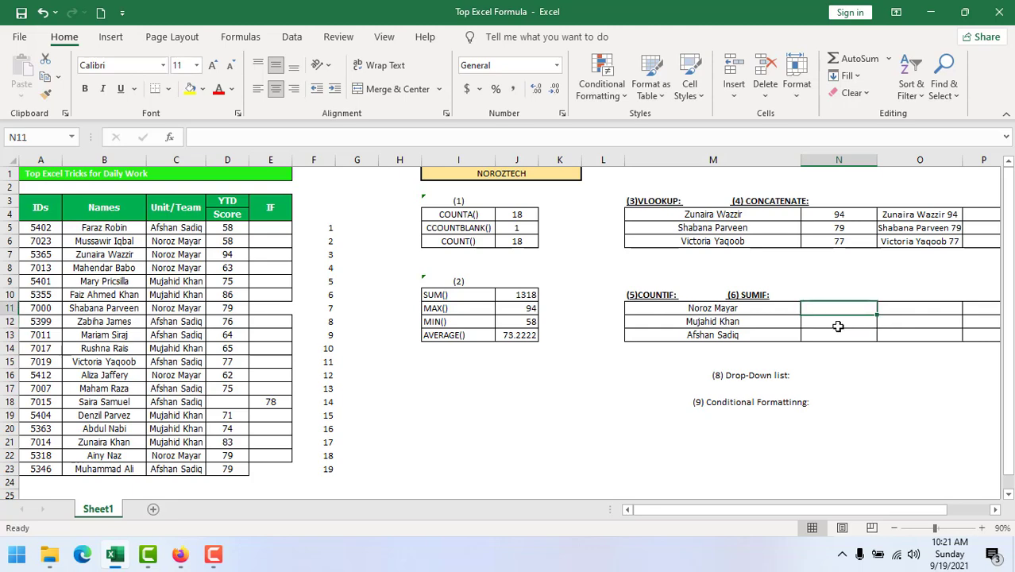
pyautogui.write('=')
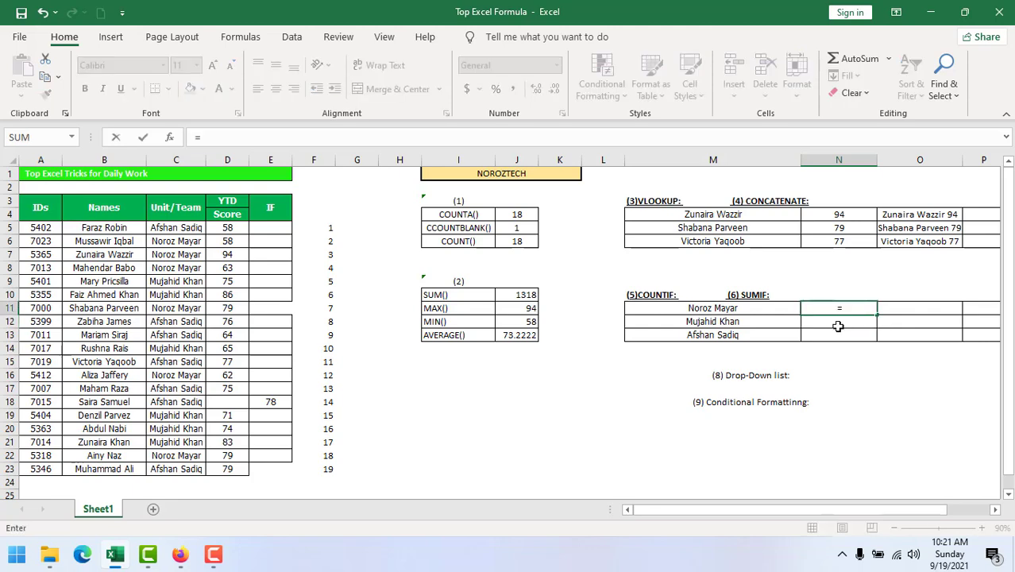
pyautogui.write('count')
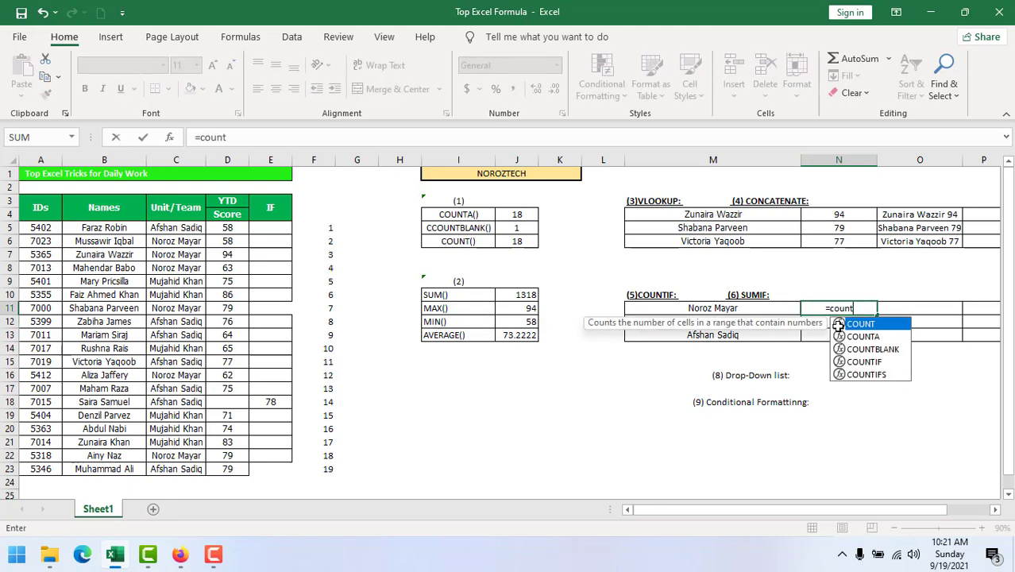
pyautogui.write('if')
pyautogui.press('Tab')
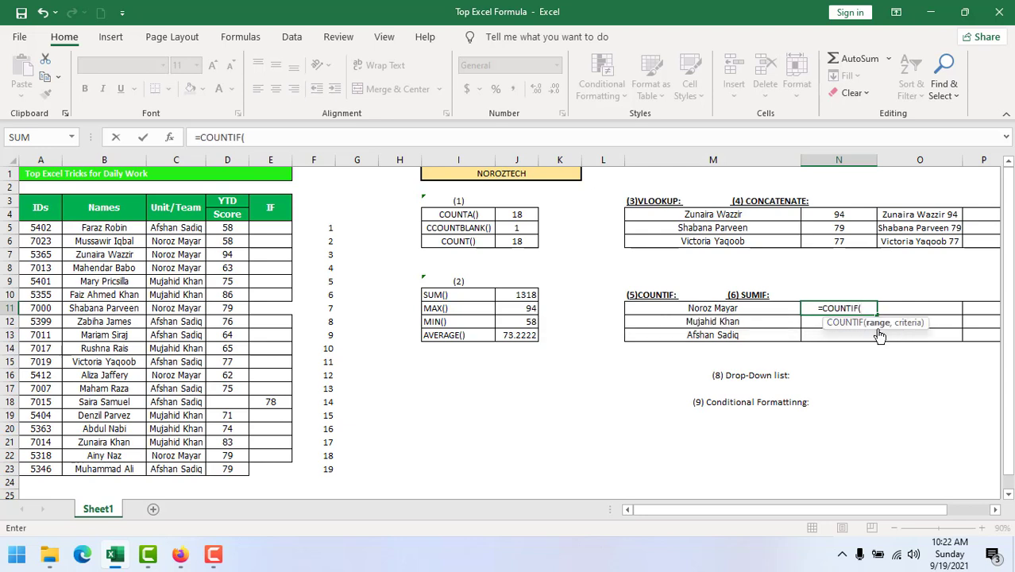
pyautogui.moveTo(173, 229); pyautogui.dragTo(184, 466)
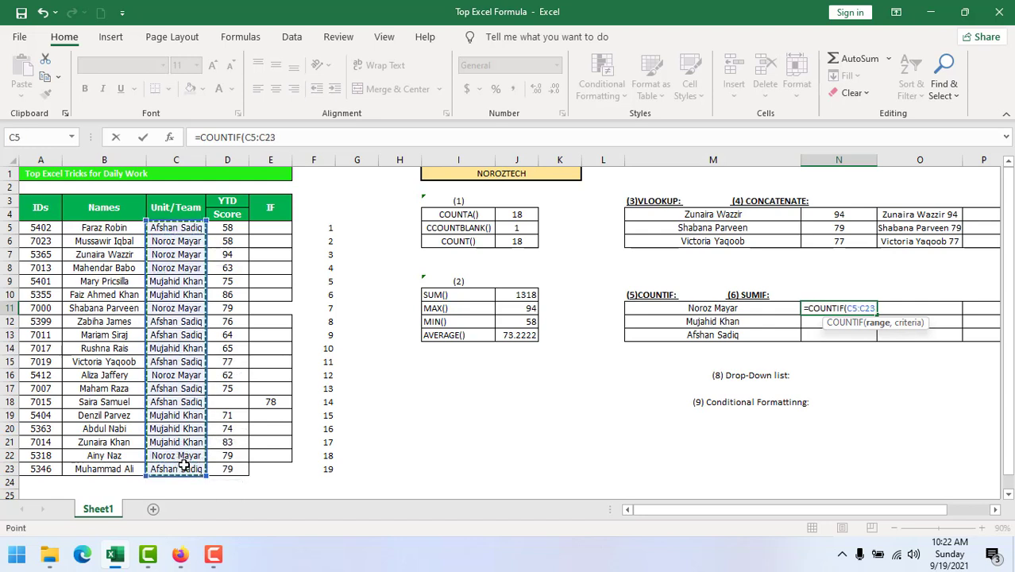
pyautogui.press('F4')
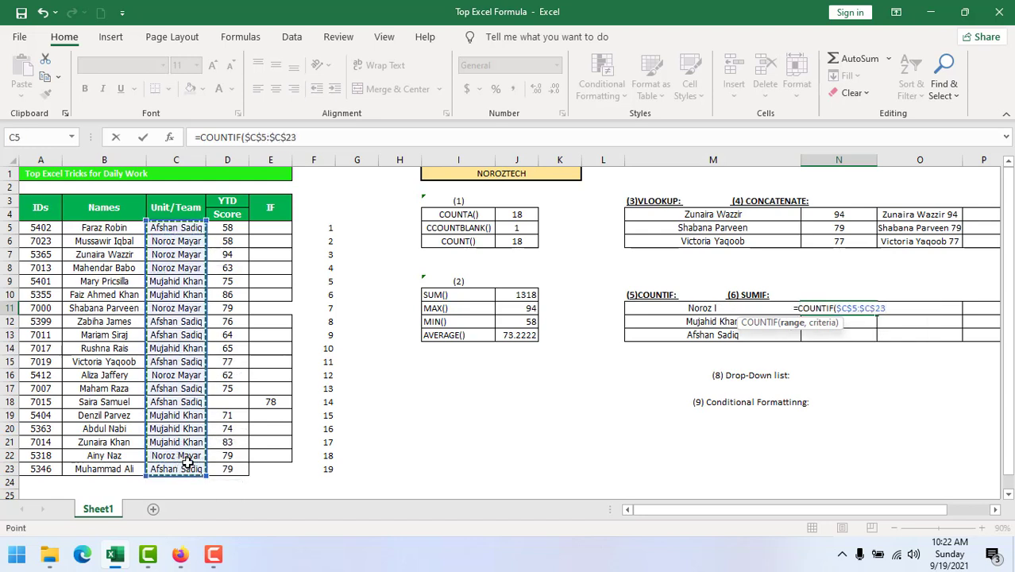
pyautogui.write(',')
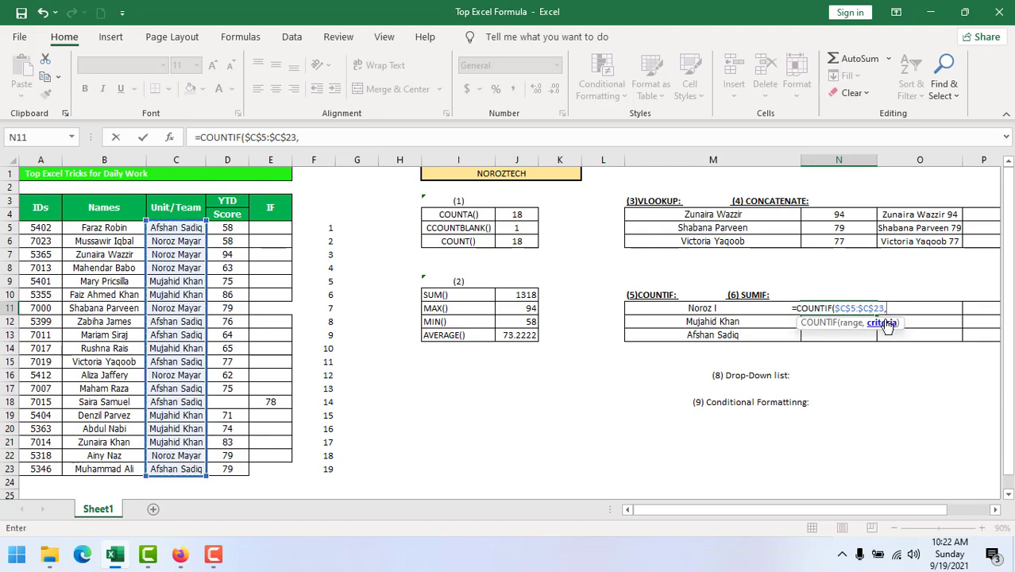
pyautogui.click(669, 308)
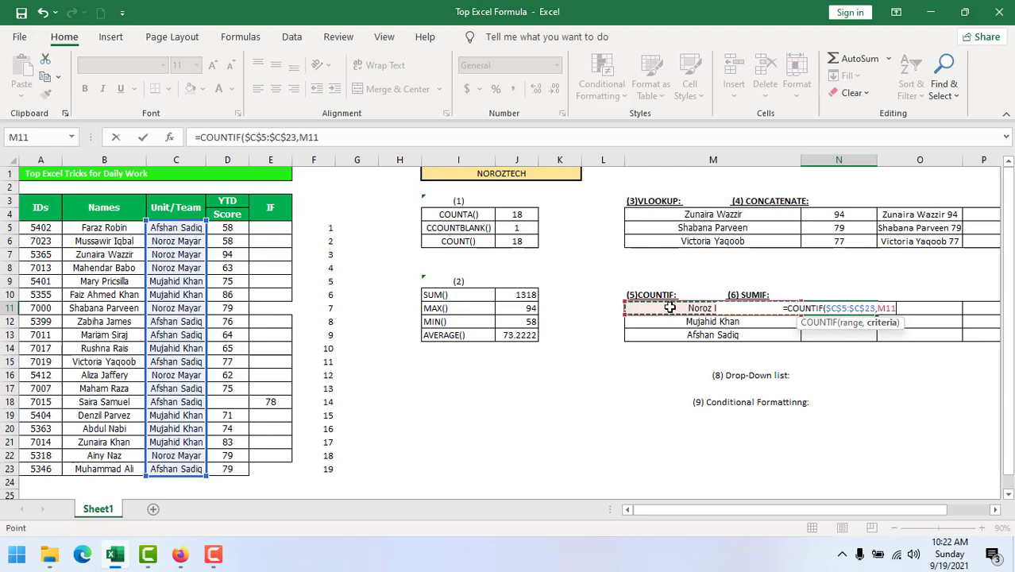
pyautogui.write(')')
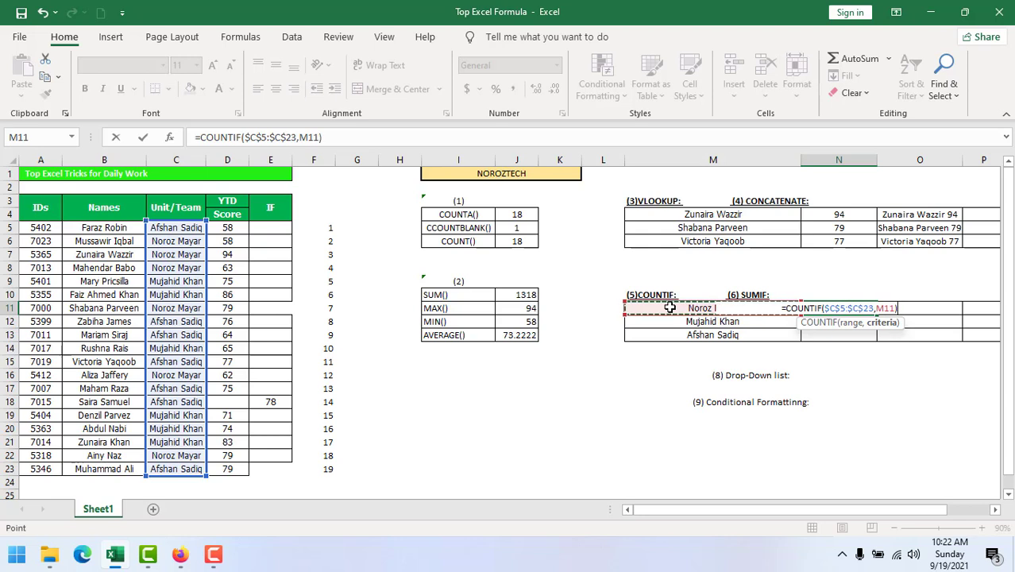
pyautogui.press('Return')
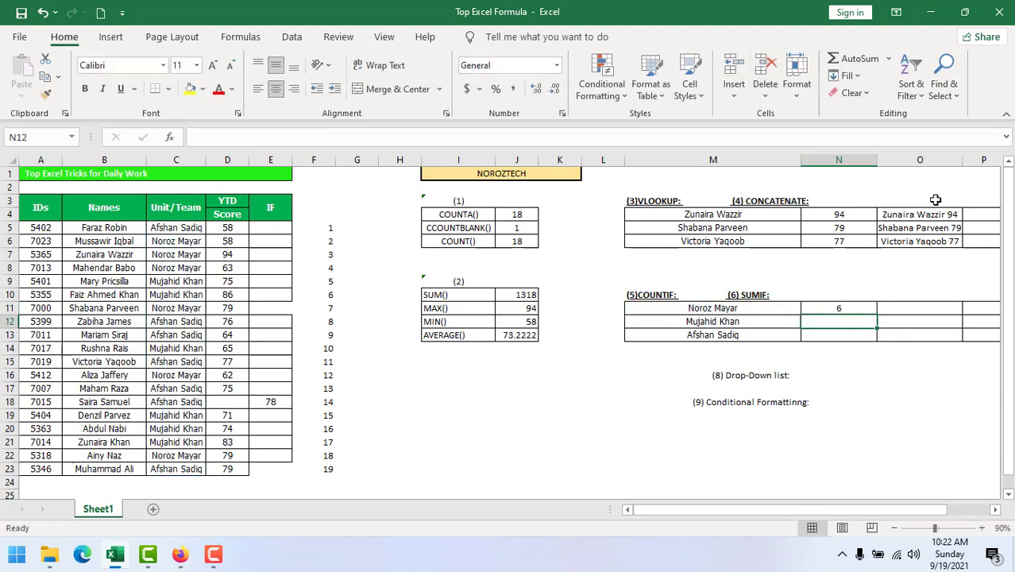
# Fill the COUNTIF formula from N11 down to N13 for the remaining teams.
pyautogui.click(834, 308)
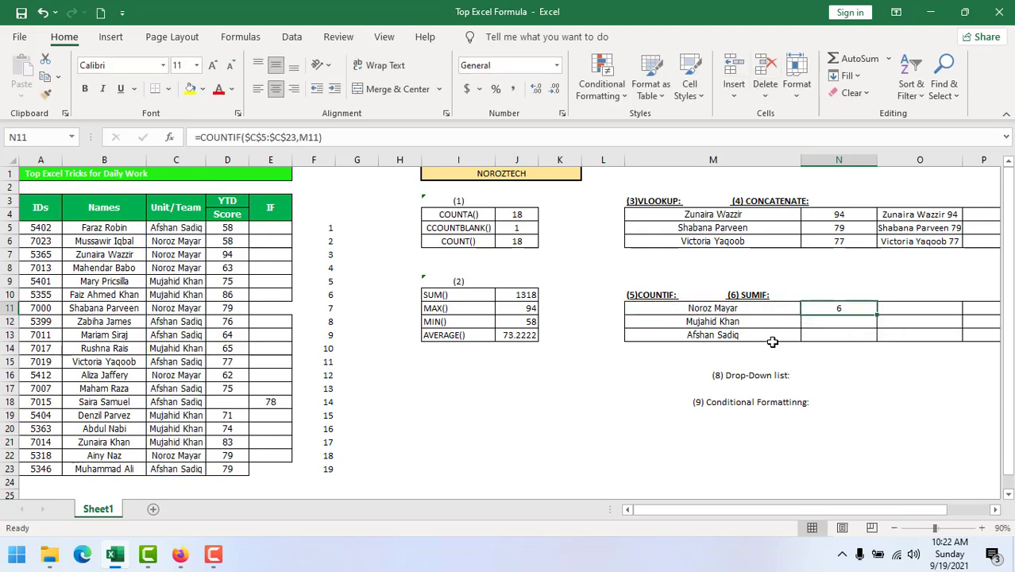
pyautogui.click(125, 242)
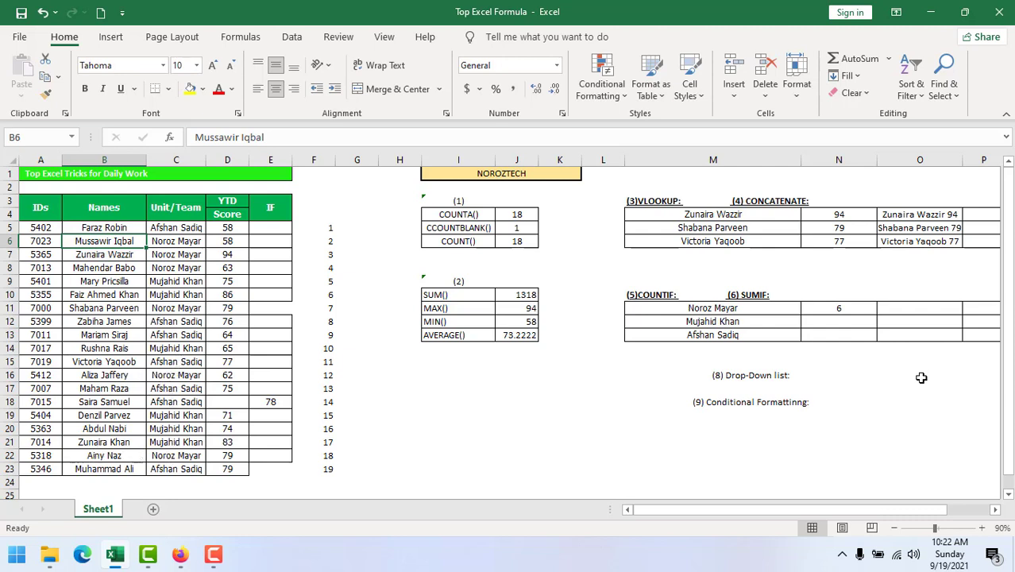
pyautogui.click(843, 309)
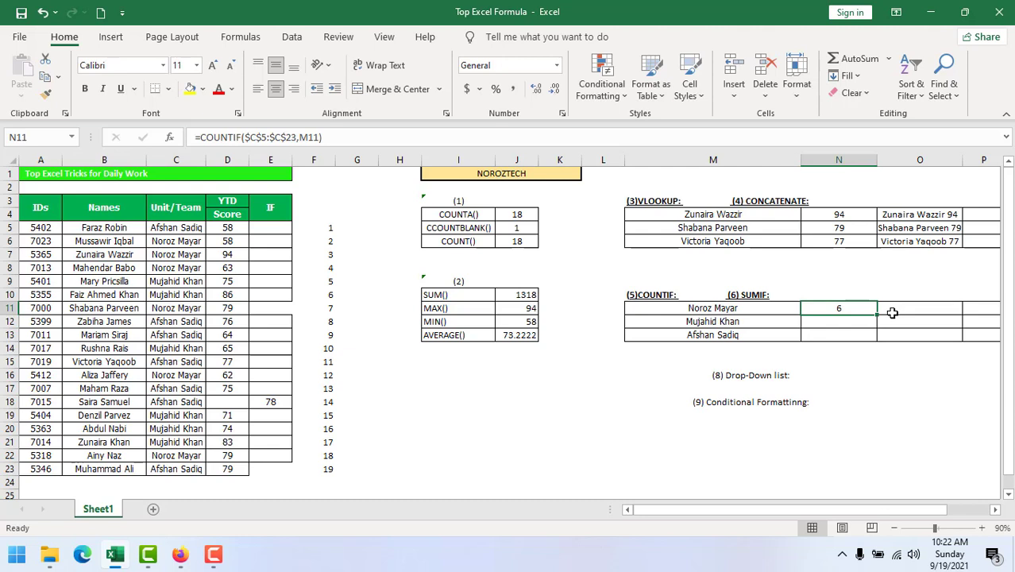
pyautogui.moveTo(877, 315); pyautogui.dragTo(874, 342)
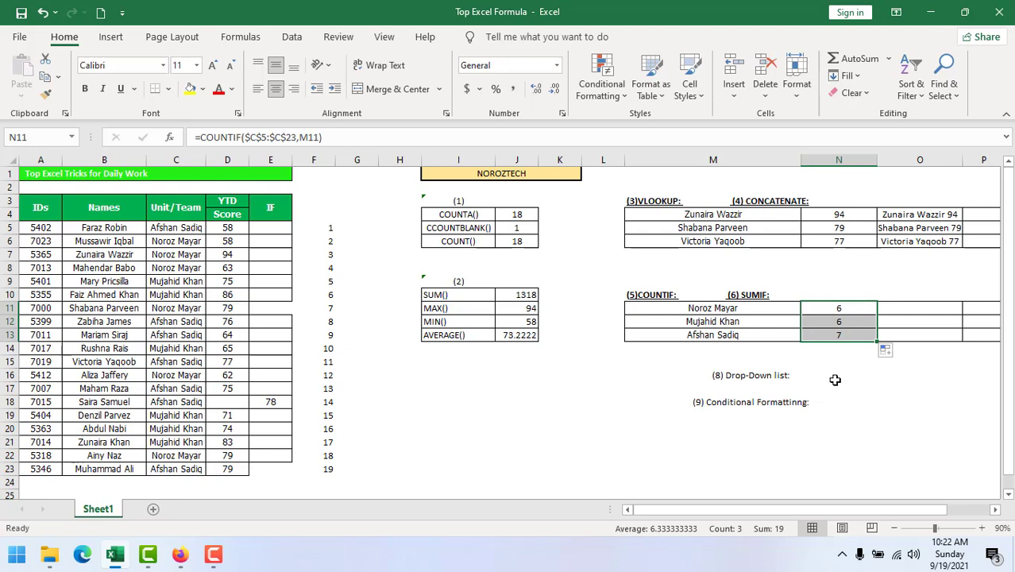
# Start a SUMIF formula in O11 with the absolute Unit/Team range $C$5:$C$23 as its criteria range.
pyautogui.click(908, 308)
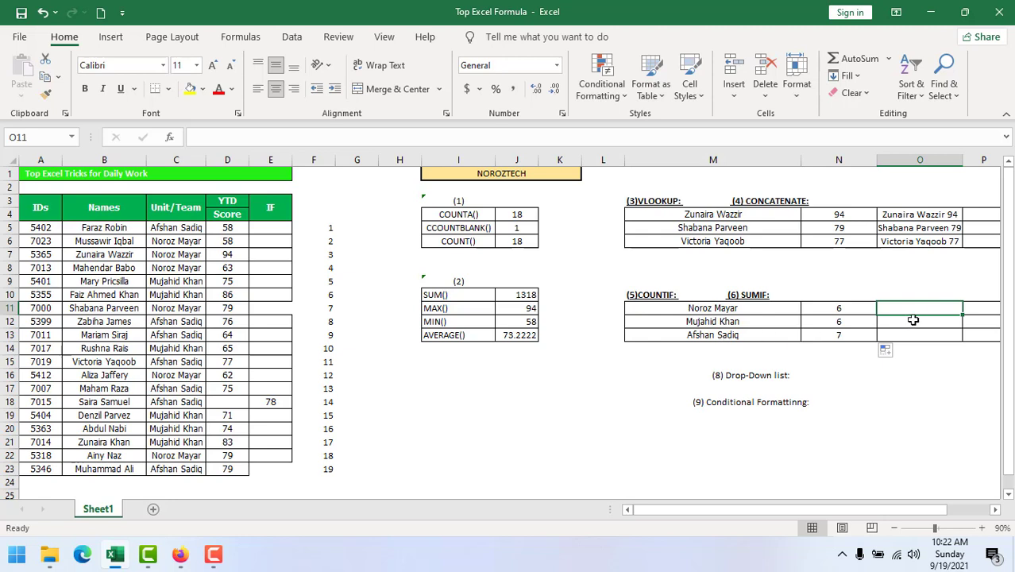
pyautogui.write('=s')
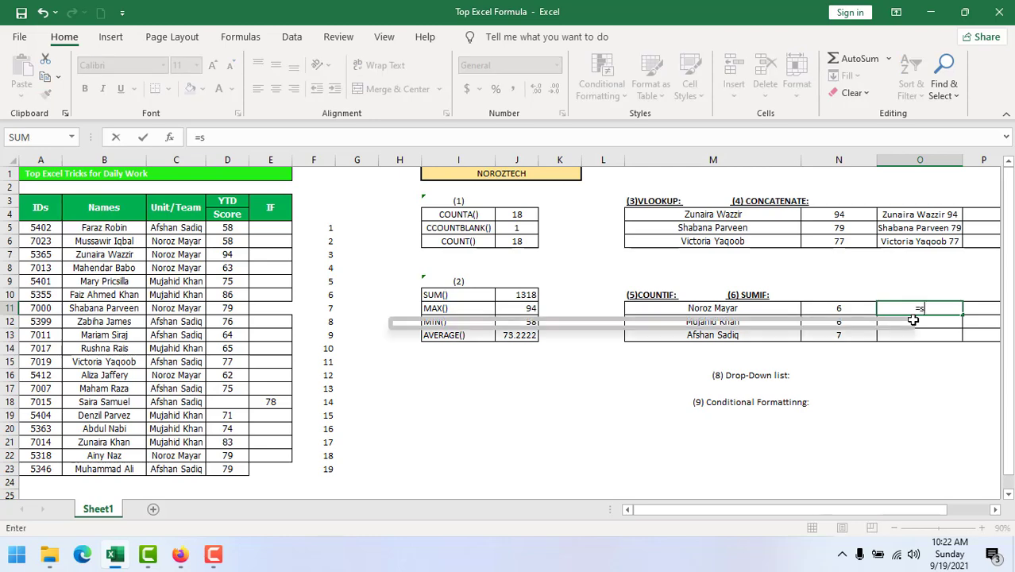
pyautogui.write('umif')
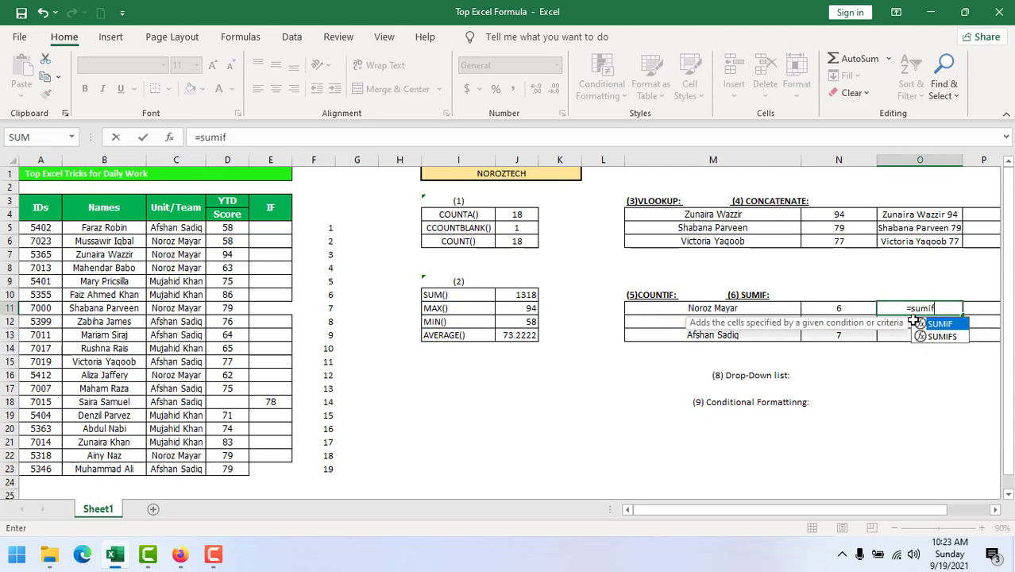
pyautogui.press('BackSpace')
pyautogui.press('BackSpace')
pyautogui.press('BackSpace')
pyautogui.press('BackSpace')
pyautogui.press('BackSpace')
pyautogui.write('sumif')
pyautogui.press('Tab')
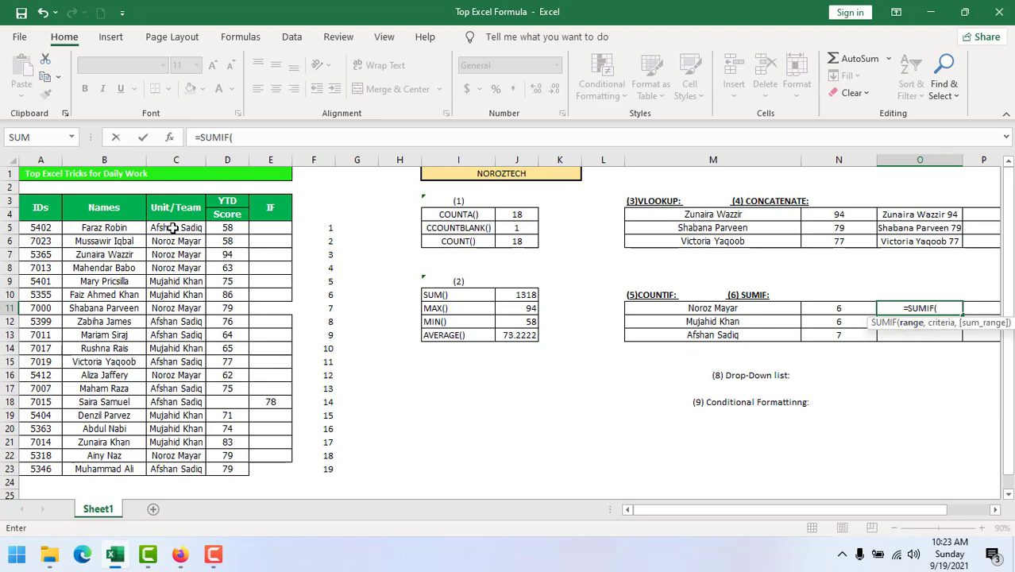
pyautogui.moveTo(176, 228); pyautogui.dragTo(177, 470)
pyautogui.press('F4')
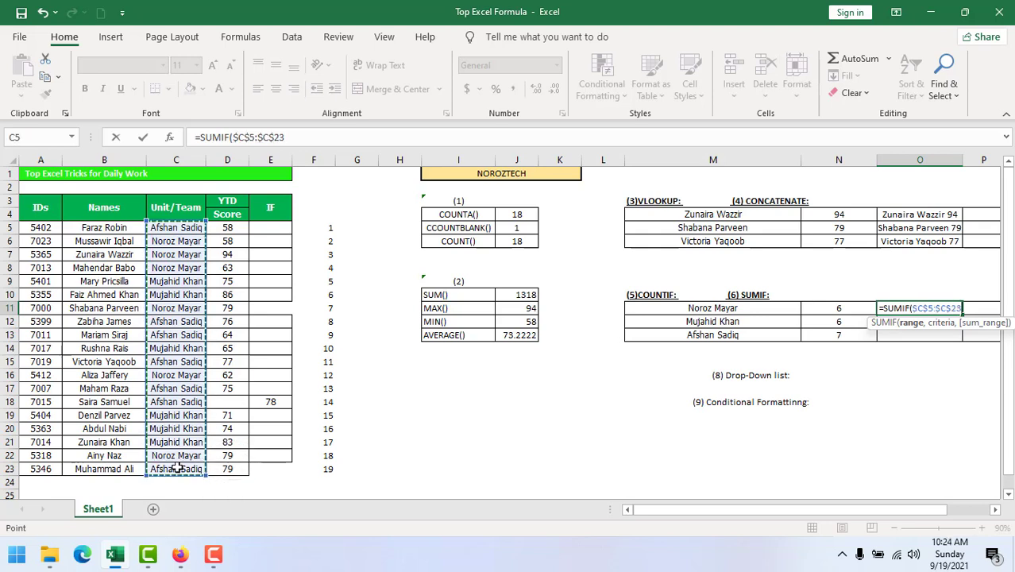
pyautogui.write(',')
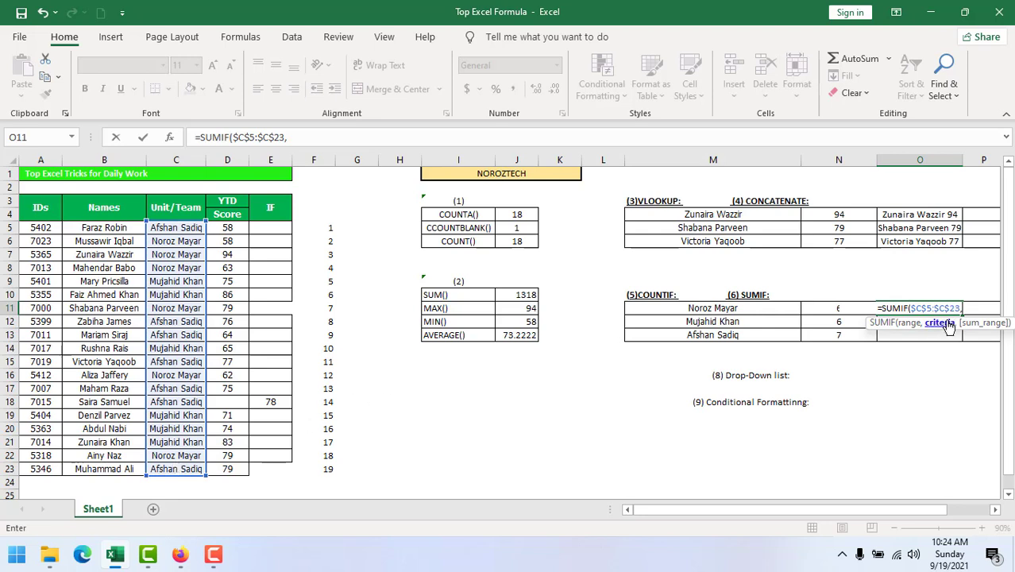
# Complete O11's SUMIF with criteria M11 and sum range $D$5:$D$23, and fill the formula down to O13.
pyautogui.click(705, 310)
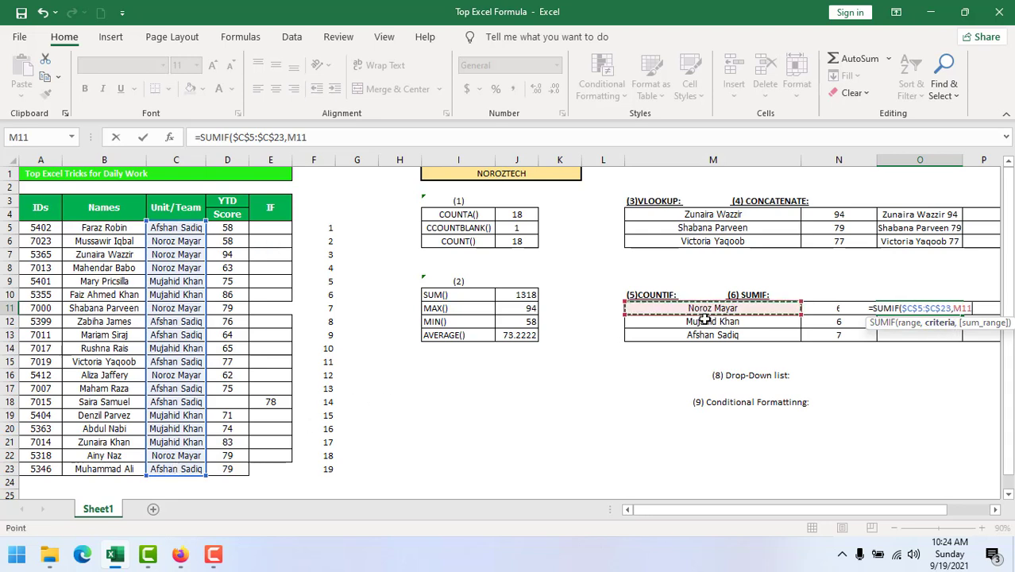
pyautogui.write(',')
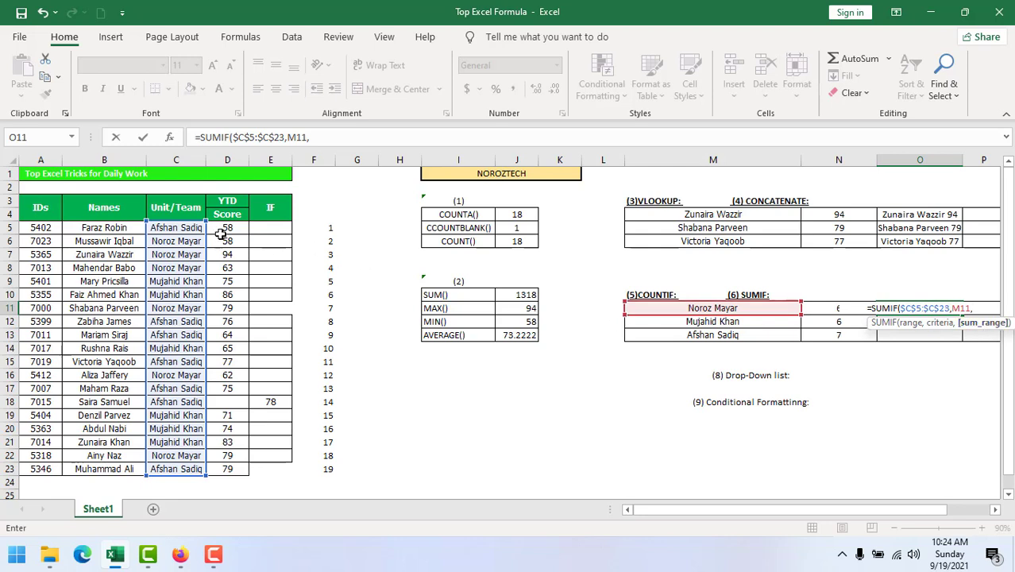
pyautogui.moveTo(223, 227); pyautogui.dragTo(226, 473)
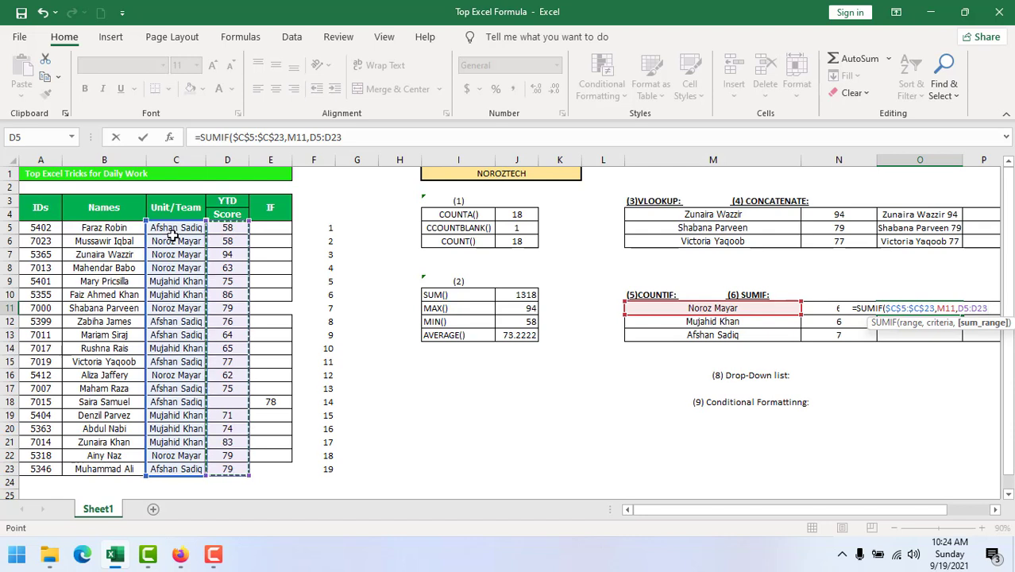
pyautogui.moveTo(224, 228); pyautogui.dragTo(226, 458)
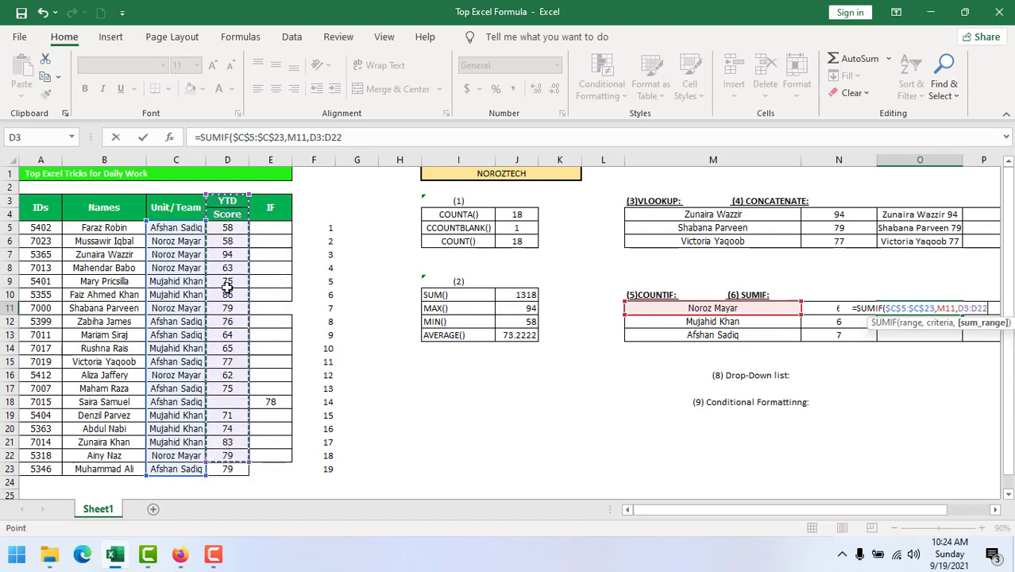
pyautogui.moveTo(222, 227); pyautogui.dragTo(225, 464)
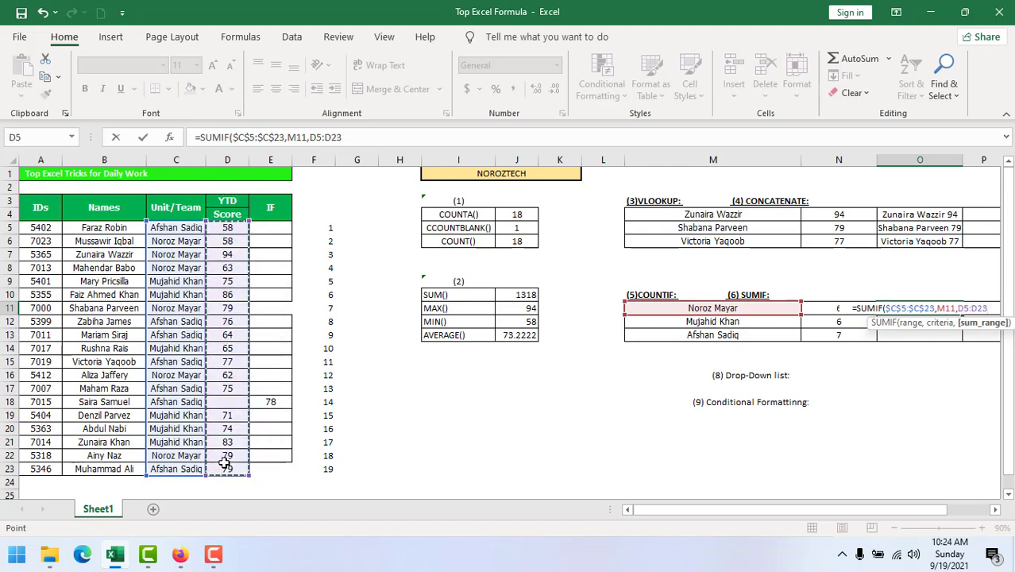
pyautogui.press('F4')
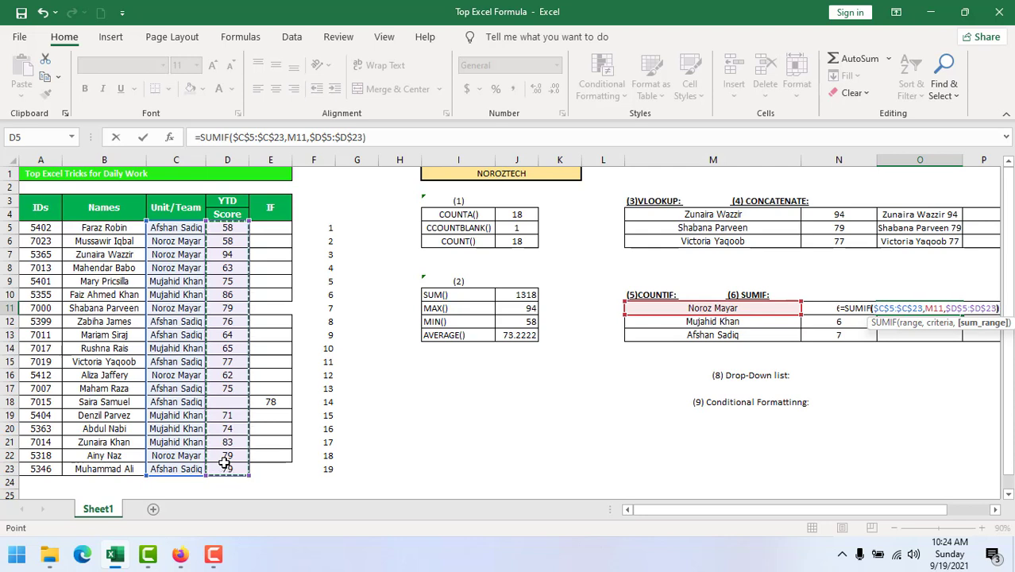
pyautogui.press('Return')
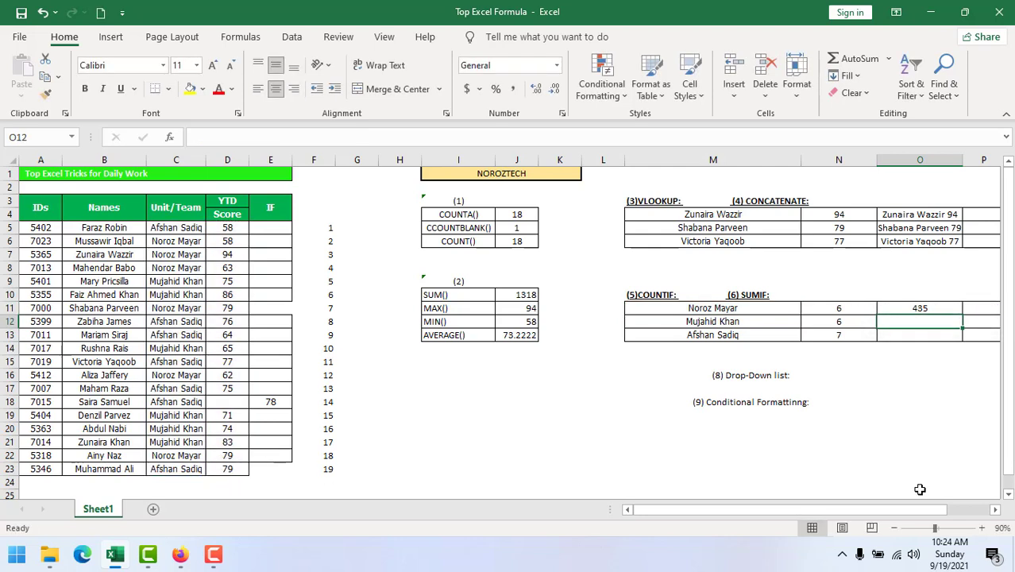
pyautogui.click(919, 309)
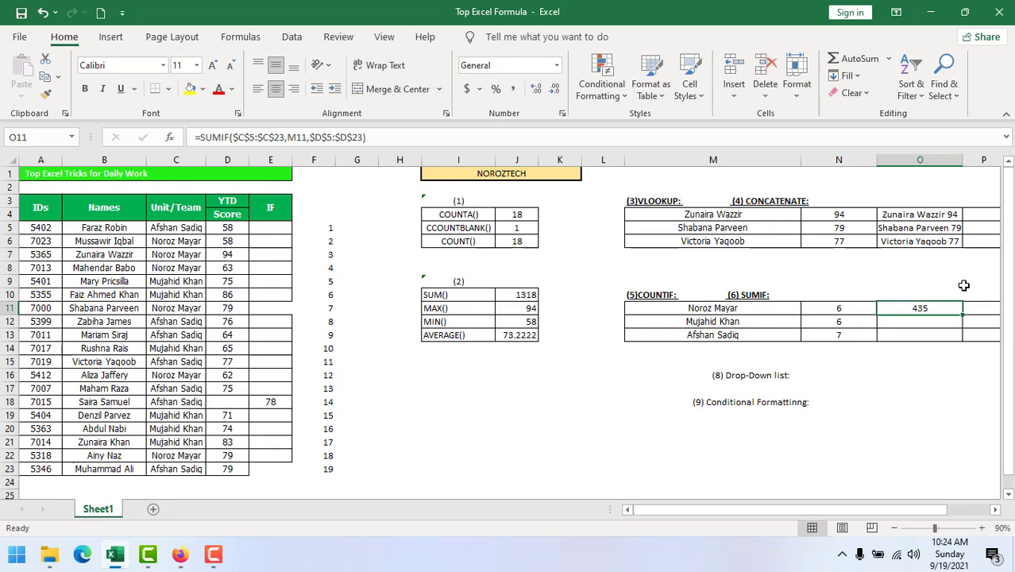
pyautogui.moveTo(963, 308); pyautogui.dragTo(961, 340)
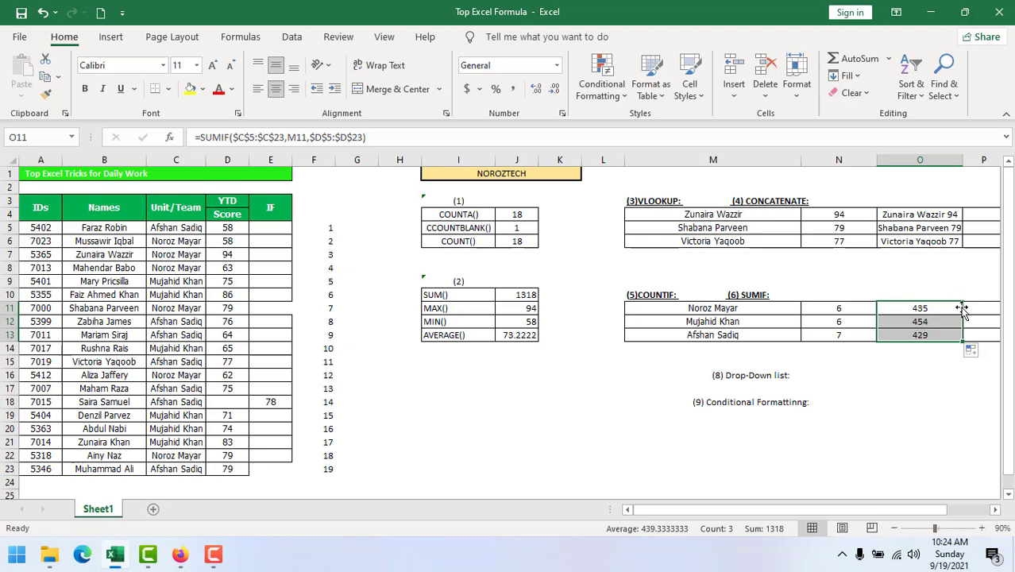
# Replace SUMIF with AVERAGEIF in O11's formula, making it =AVERAGEIF($C$5:$C$23,M11,$D$5:$D$23).
pyautogui.click(925, 308)
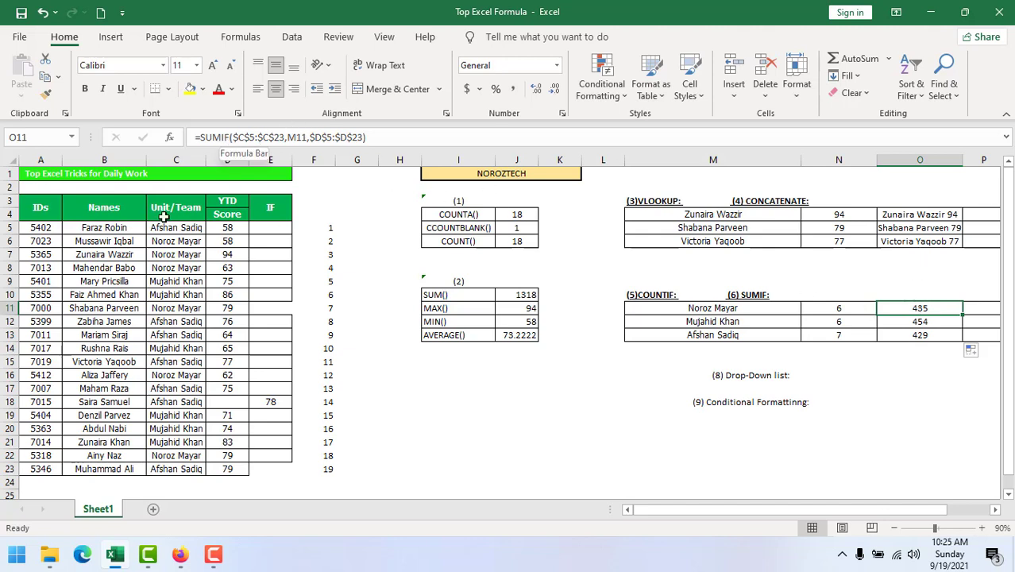
pyautogui.click(223, 137)
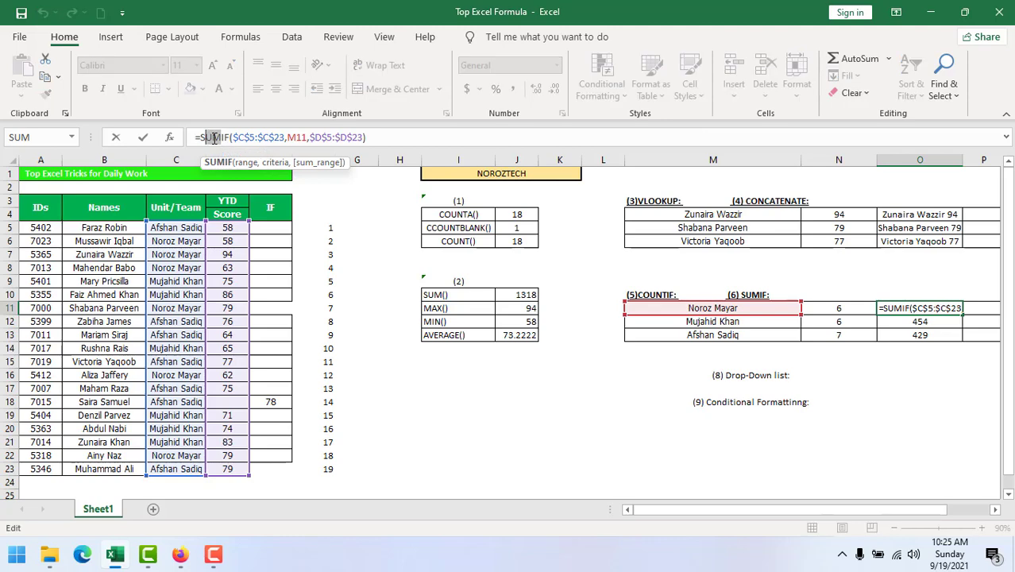
pyautogui.press('BackSpace')
pyautogui.press('BackSpace')
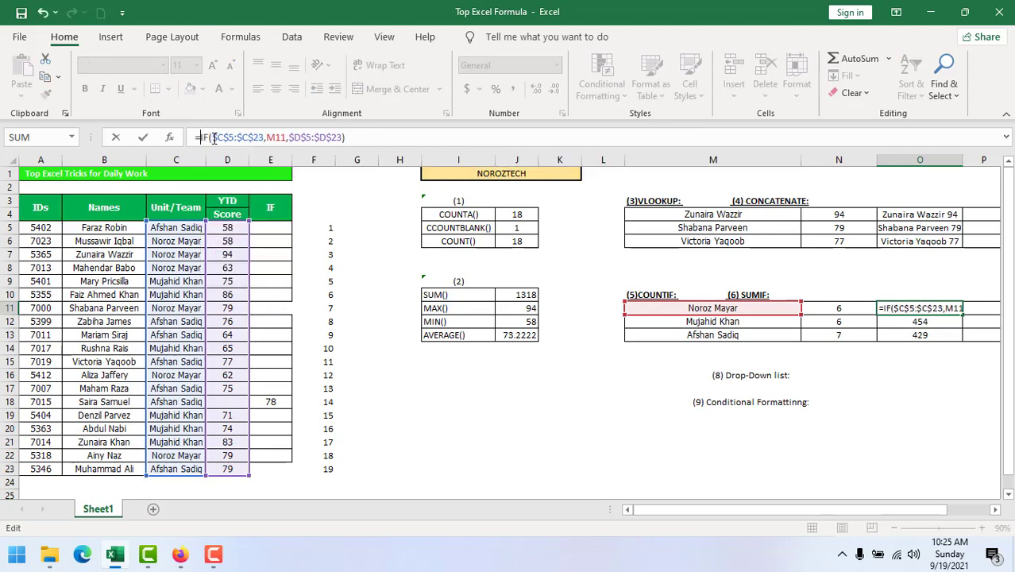
pyautogui.write('aver')
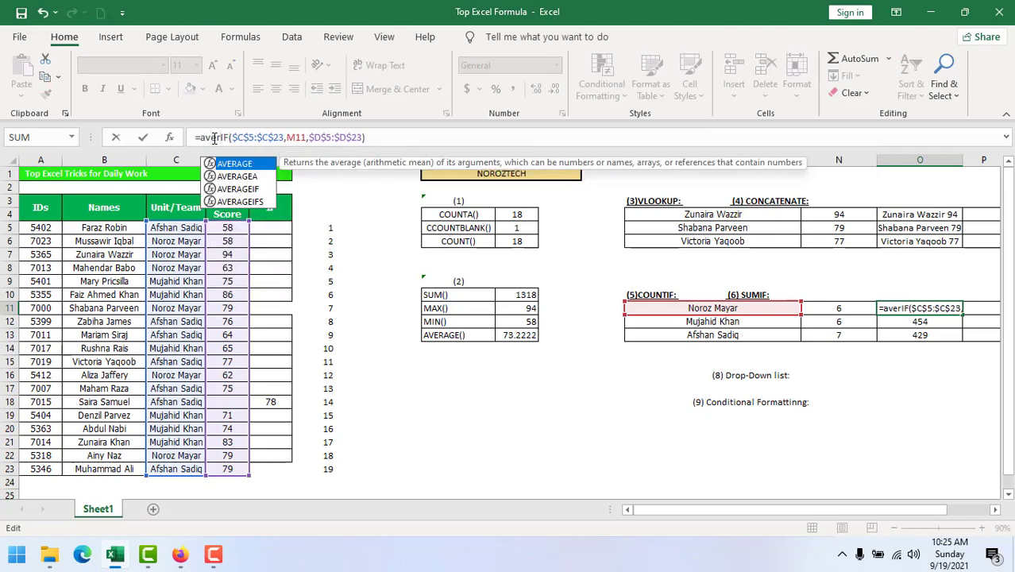
pyautogui.press('Tab')
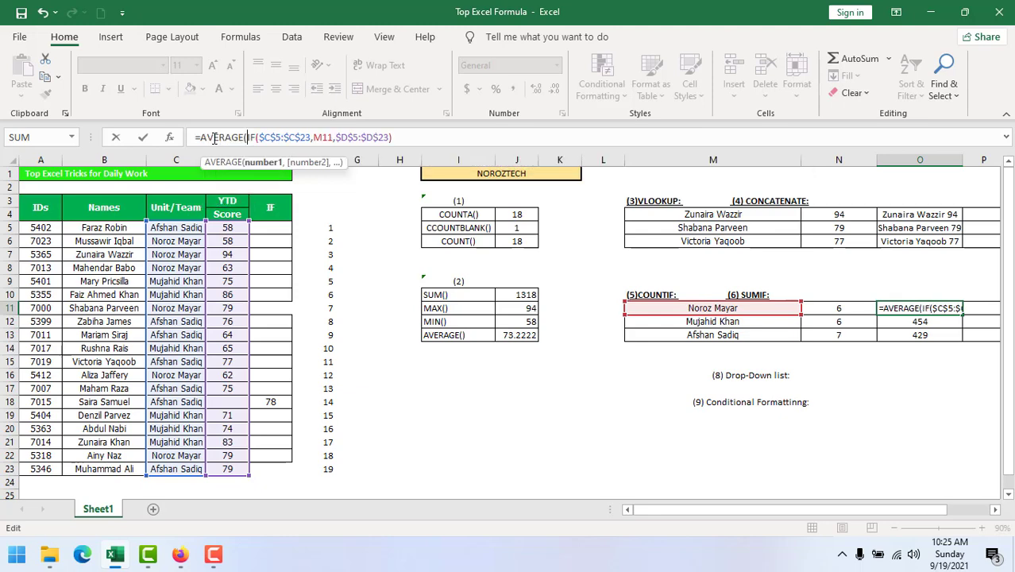
pyautogui.press('Return')
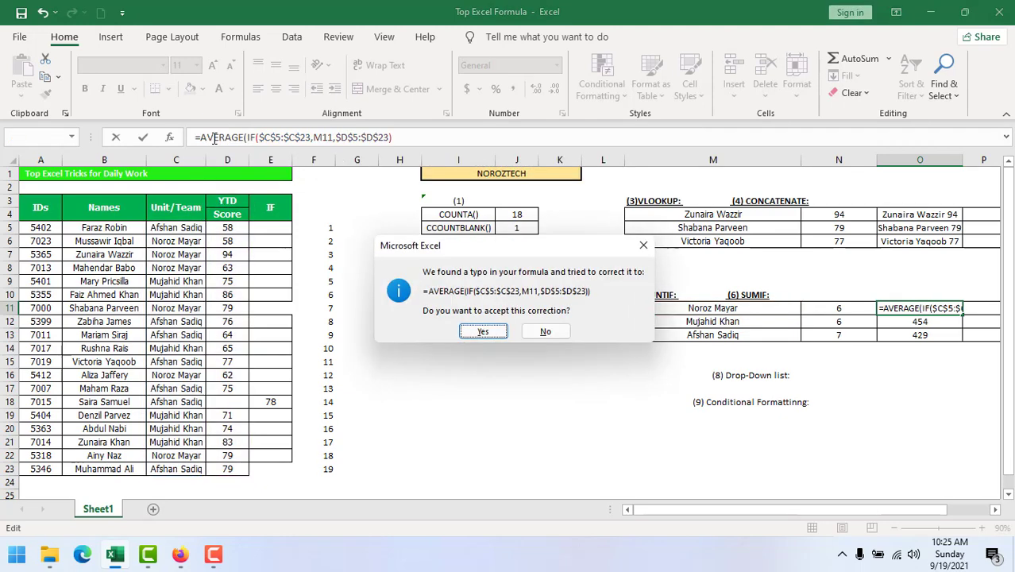
pyautogui.press('Tab')
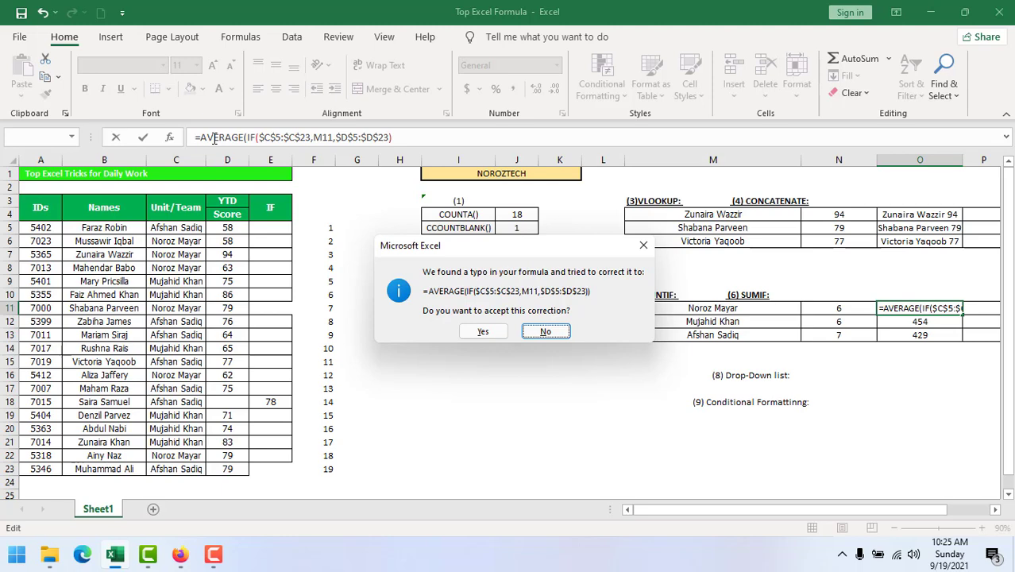
pyautogui.press('Return')
pyautogui.press('Return')
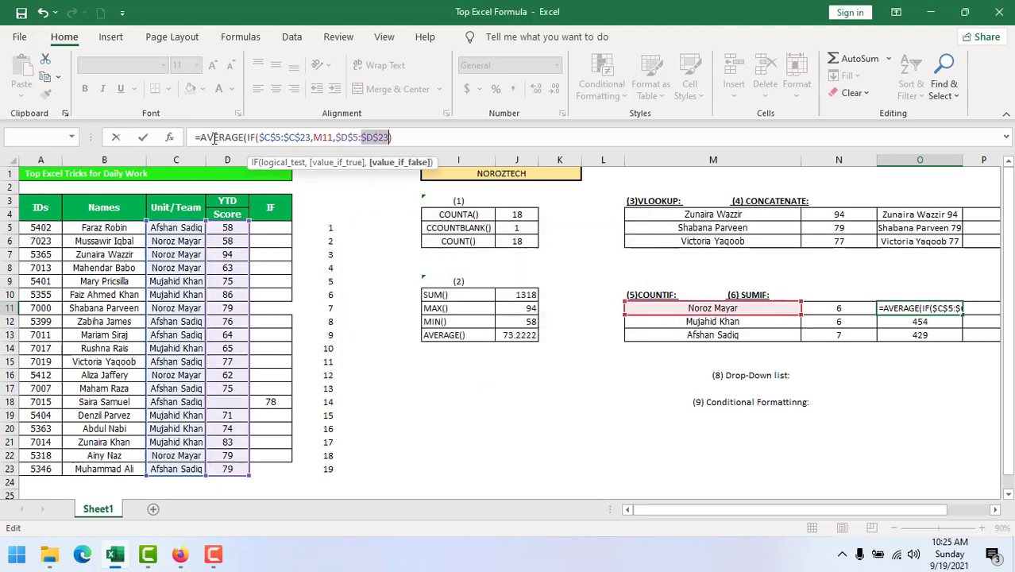
pyautogui.click(255, 138)
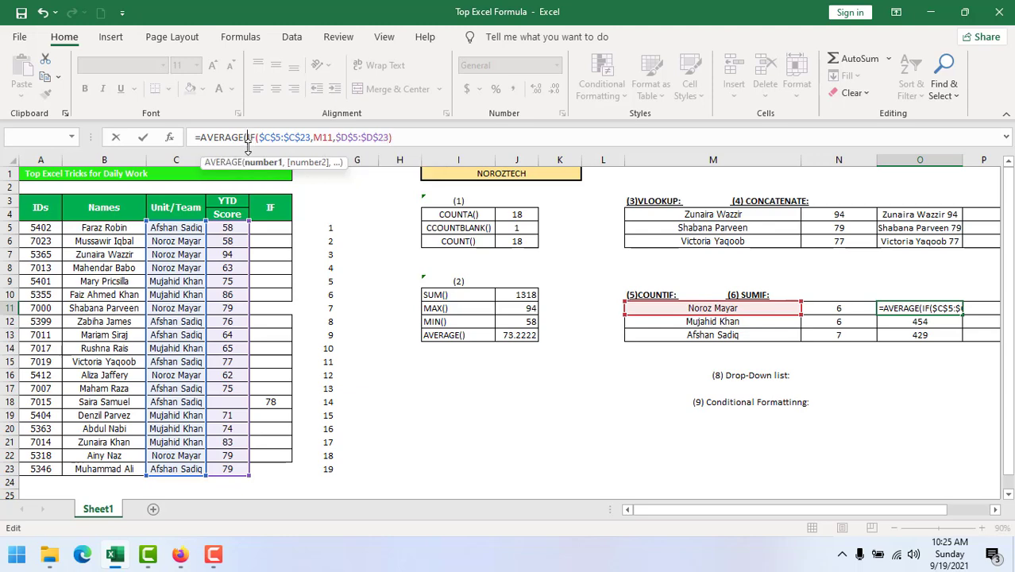
pyautogui.press('BackSpace')
pyautogui.press('Return')
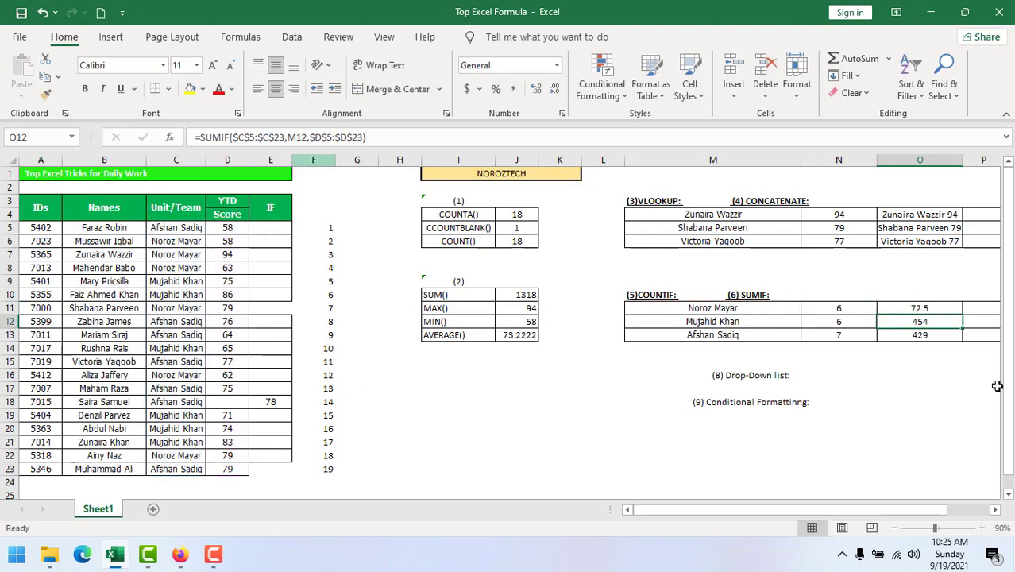
# Clear the formulas from O11:O13.
pyautogui.click(928, 312)
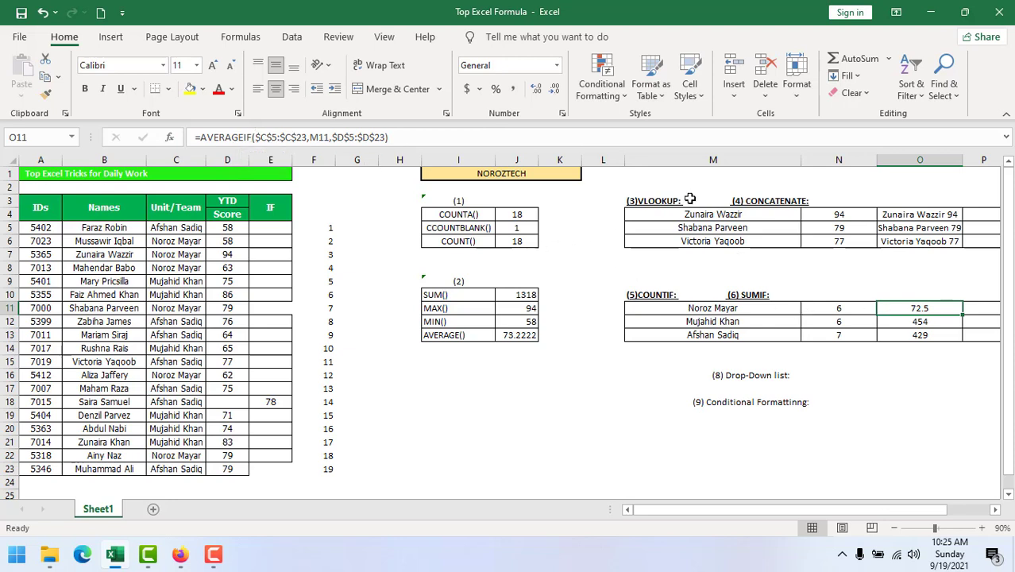
pyautogui.press('Delete')
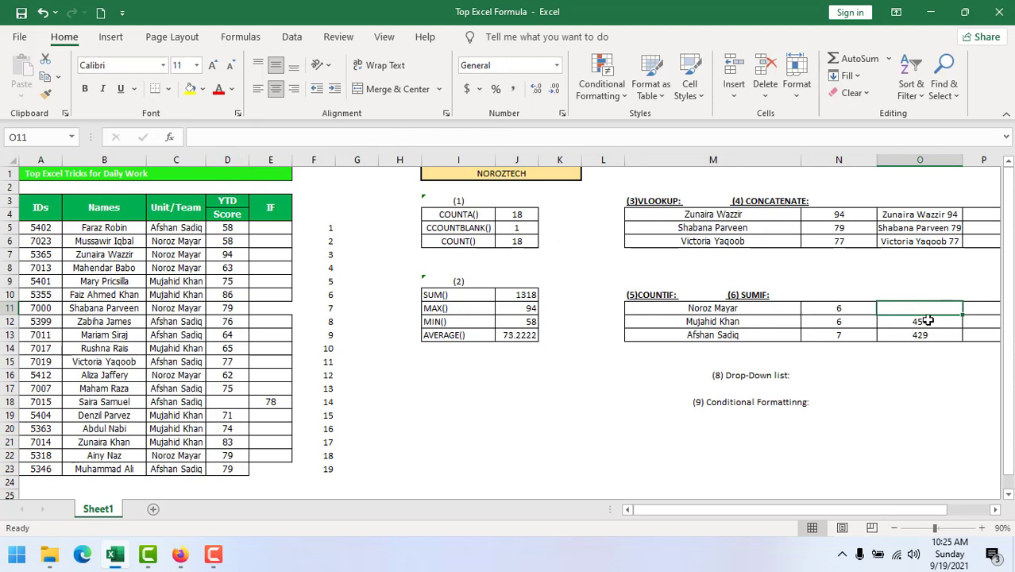
pyautogui.moveTo(928, 307); pyautogui.dragTo(926, 337)
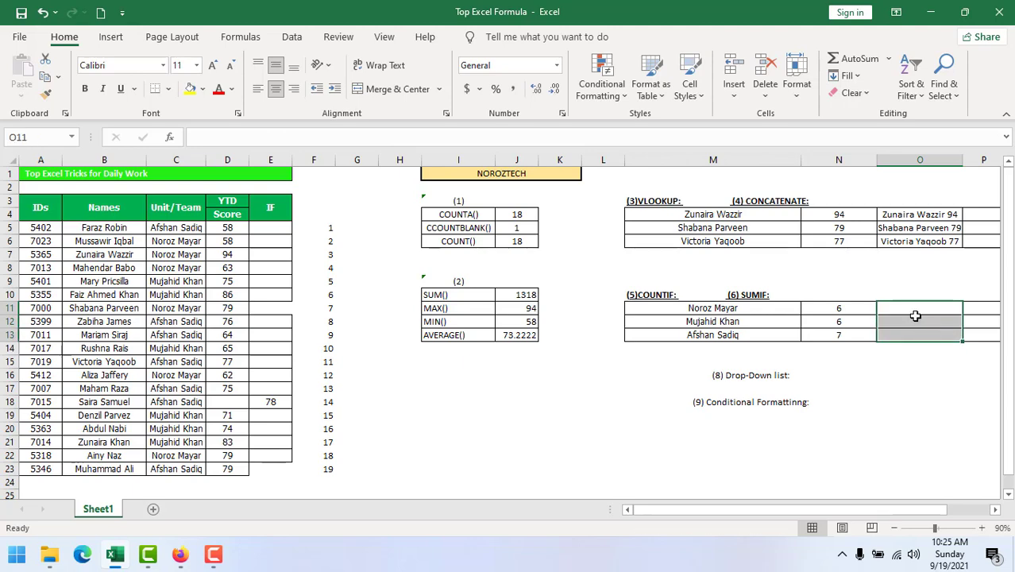
pyautogui.press('Delete')
# Start an AVERAGEIF formula in O11 with the absolute Unit/Team range $C$5:$C$23 as its criteria range.
pyautogui.click(910, 312)
pyautogui.write('=')
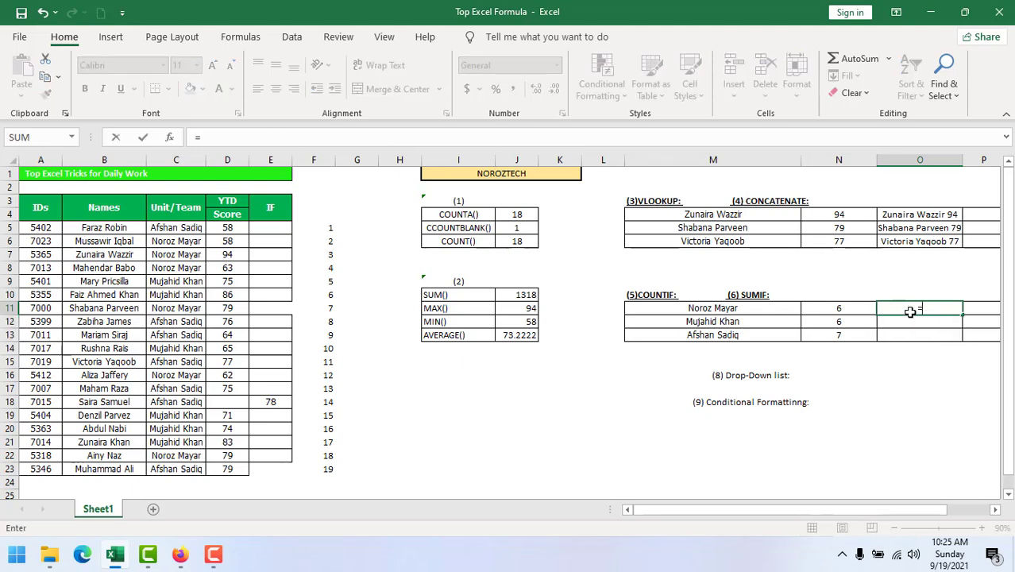
pyautogui.write('aver')
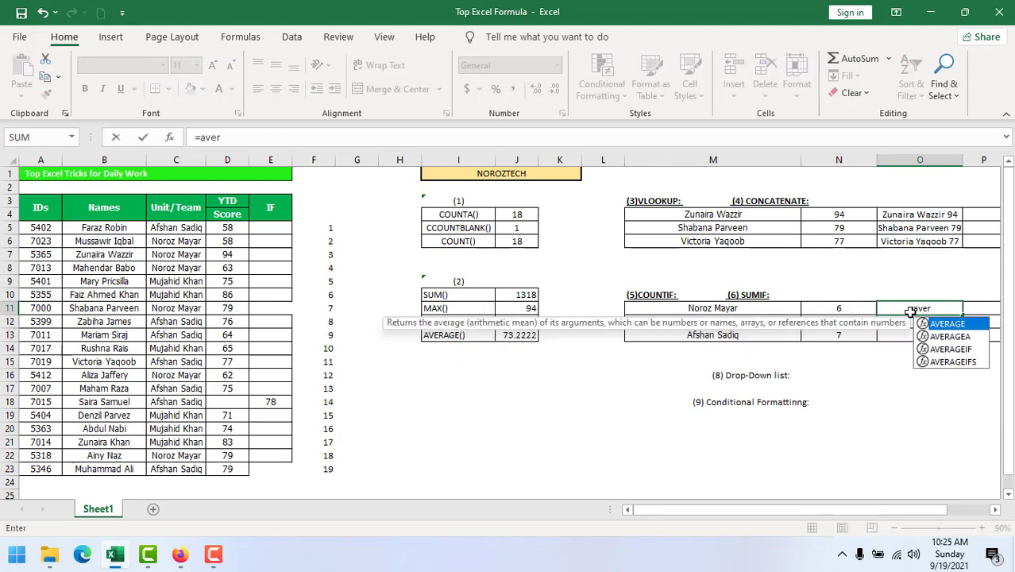
pyautogui.press('Down')
pyautogui.press('Down')
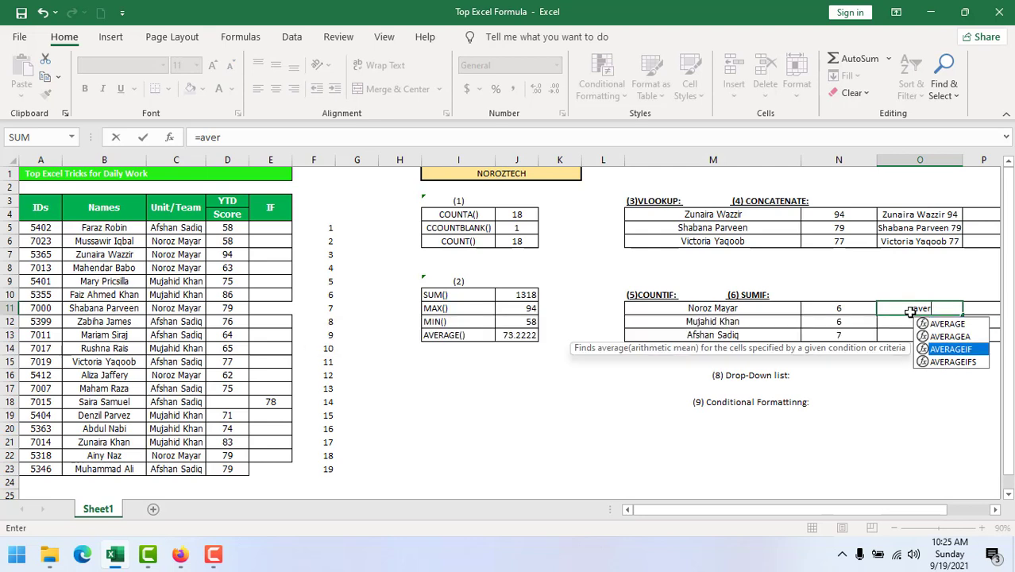
pyautogui.press('Tab')
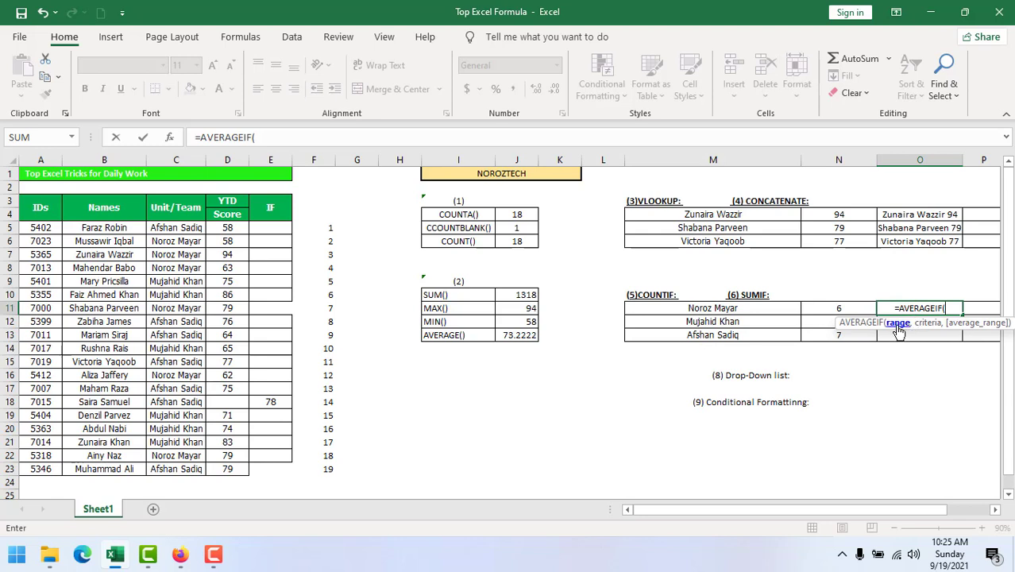
pyautogui.moveTo(161, 230); pyautogui.dragTo(170, 467)
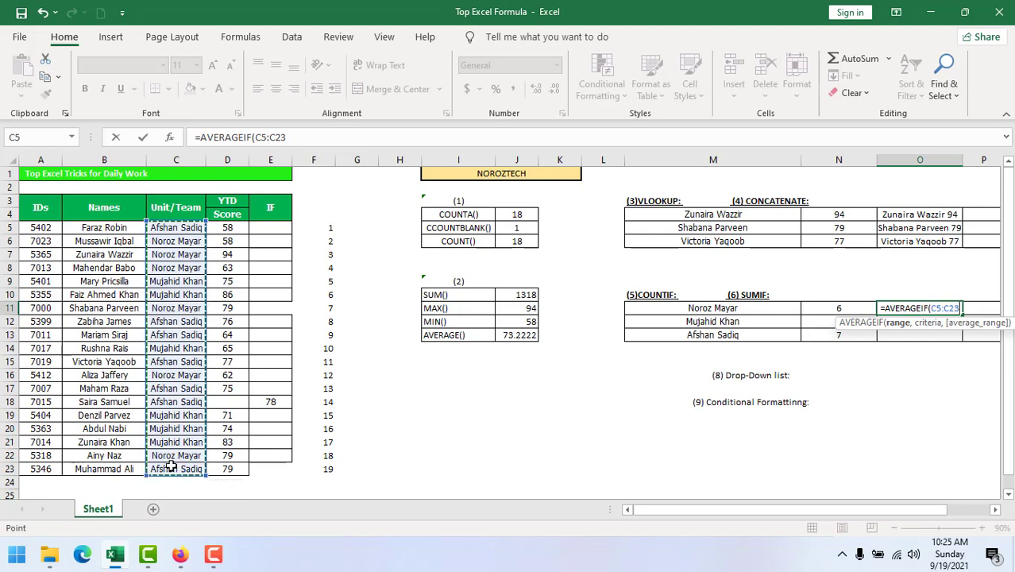
pyautogui.press('F4')
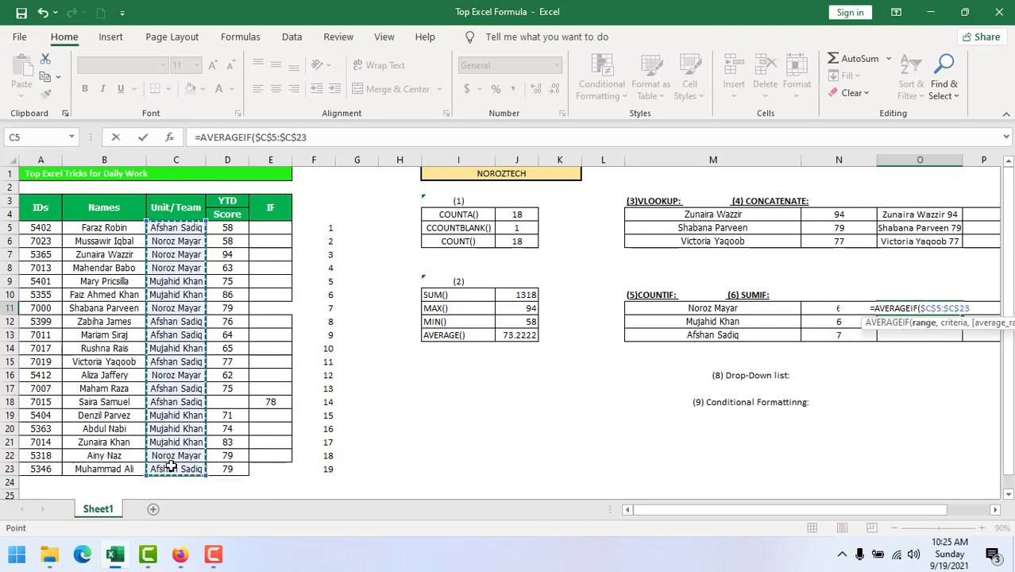
pyautogui.write(',')
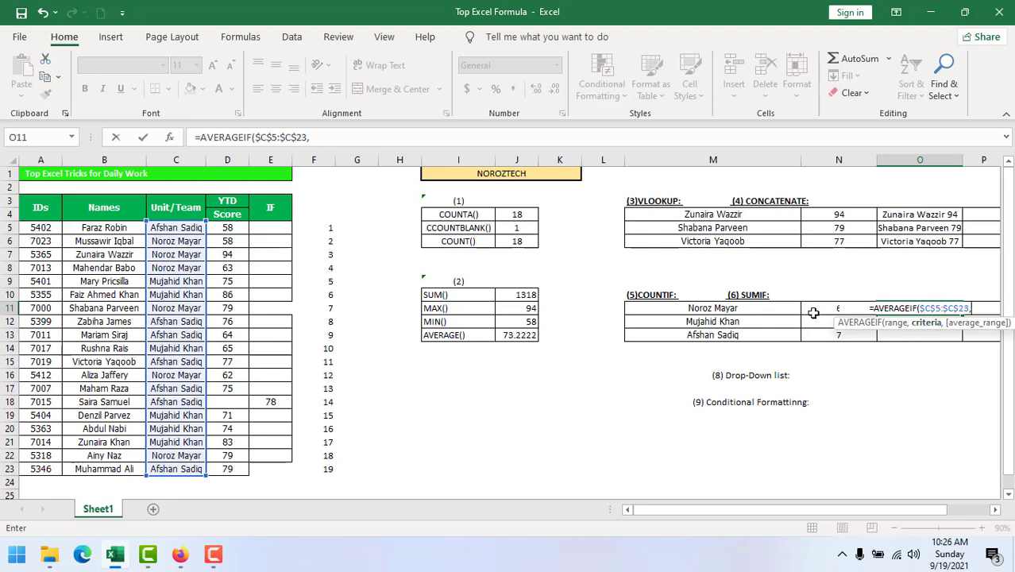
# Complete O11's AVERAGEIF with criteria M11 and the absolute average range $D$5:$D$23.
pyautogui.click(735, 310)
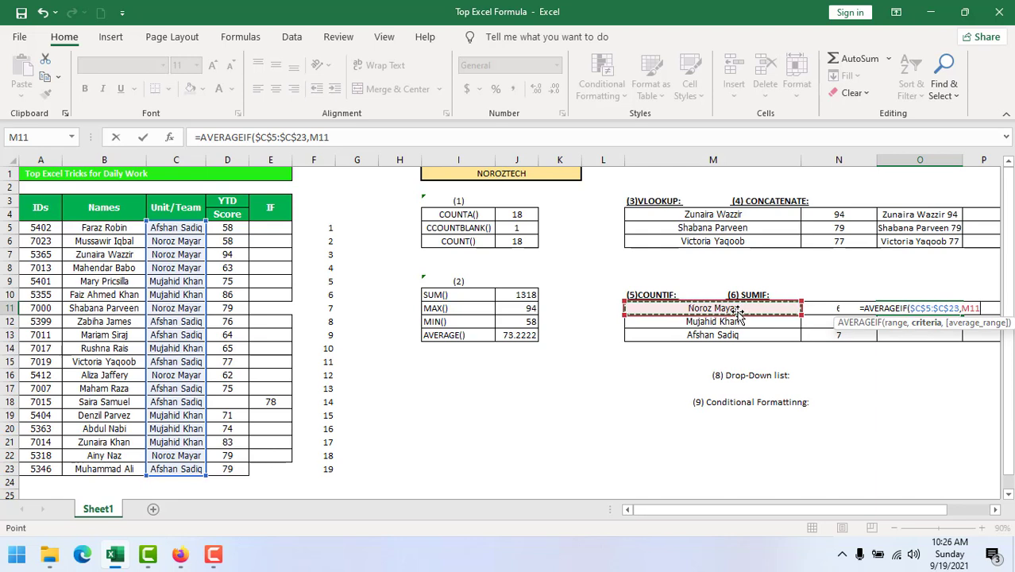
pyautogui.write(',')
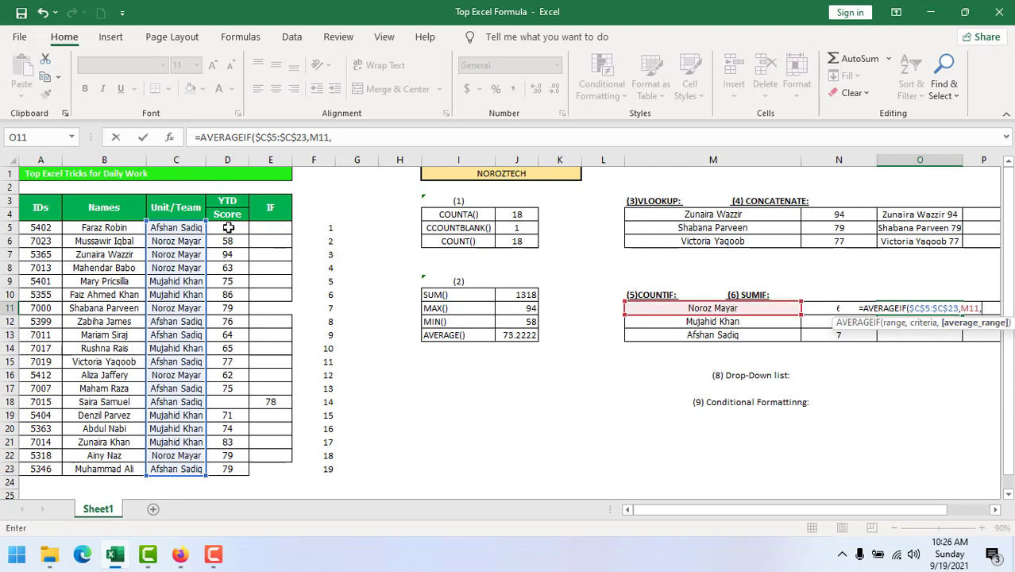
pyautogui.moveTo(227, 227); pyautogui.dragTo(238, 469)
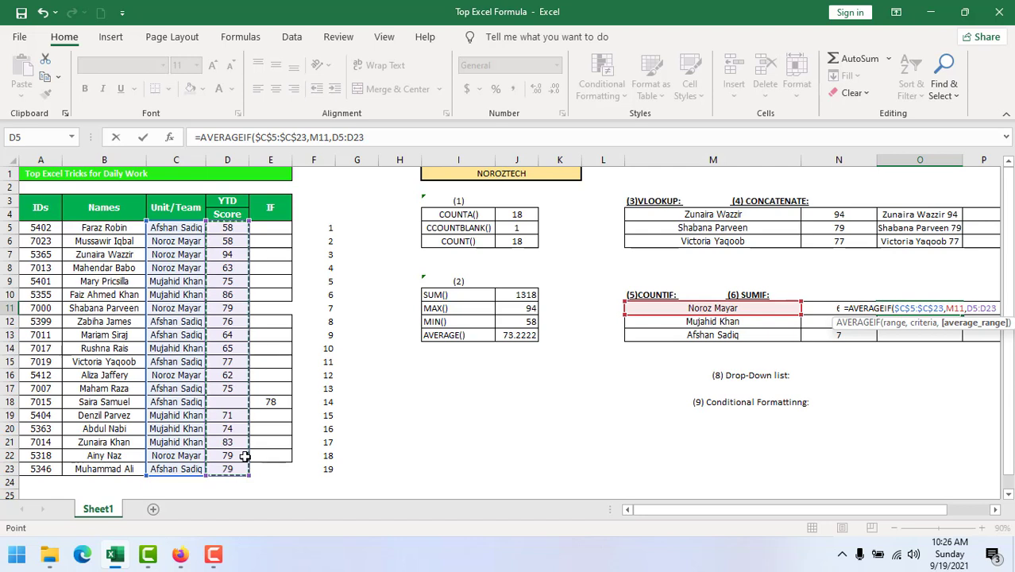
pyautogui.press('F4')
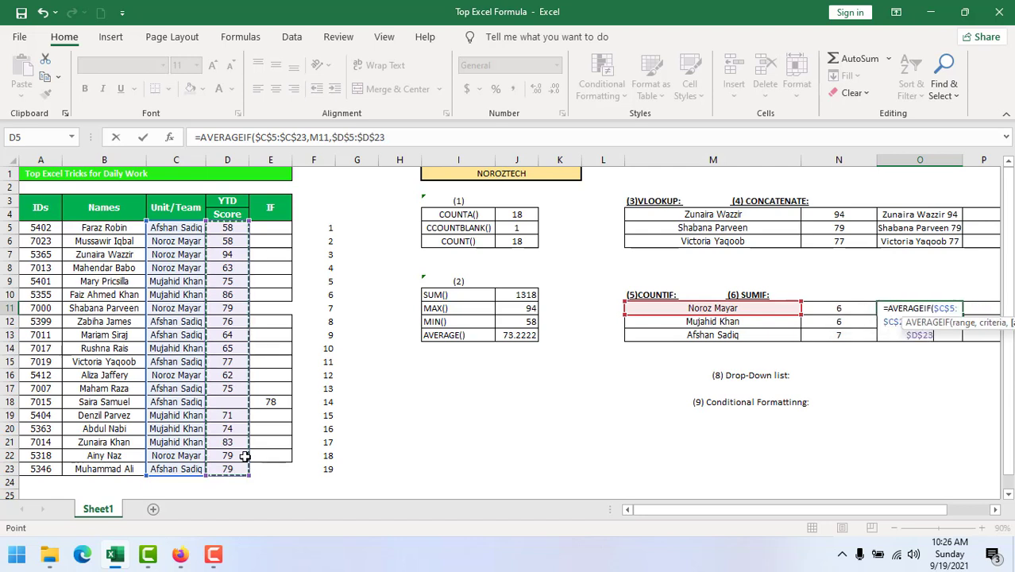
pyautogui.write(')')
pyautogui.press('Return')
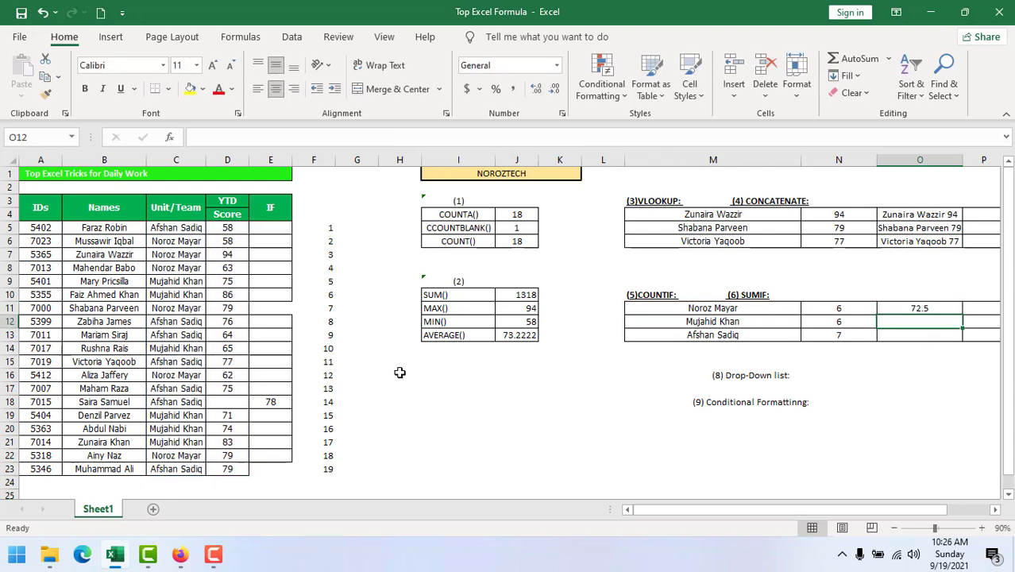
# Fill O11's AVERAGEIF formula down to O13 and apply the Number format with two decimals to O11:O13.
pyautogui.click(952, 308)
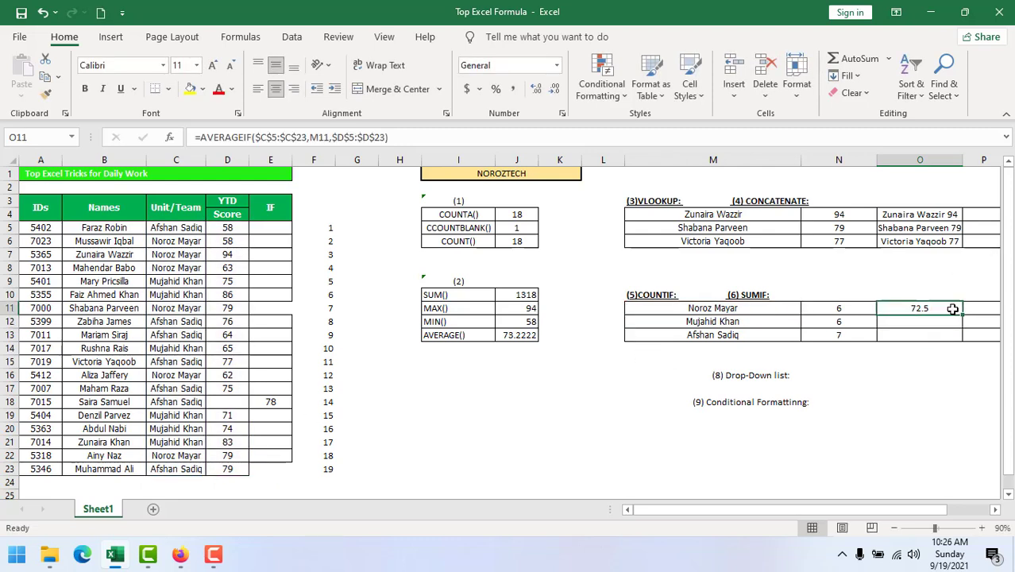
pyautogui.moveTo(961, 318); pyautogui.dragTo(959, 341)
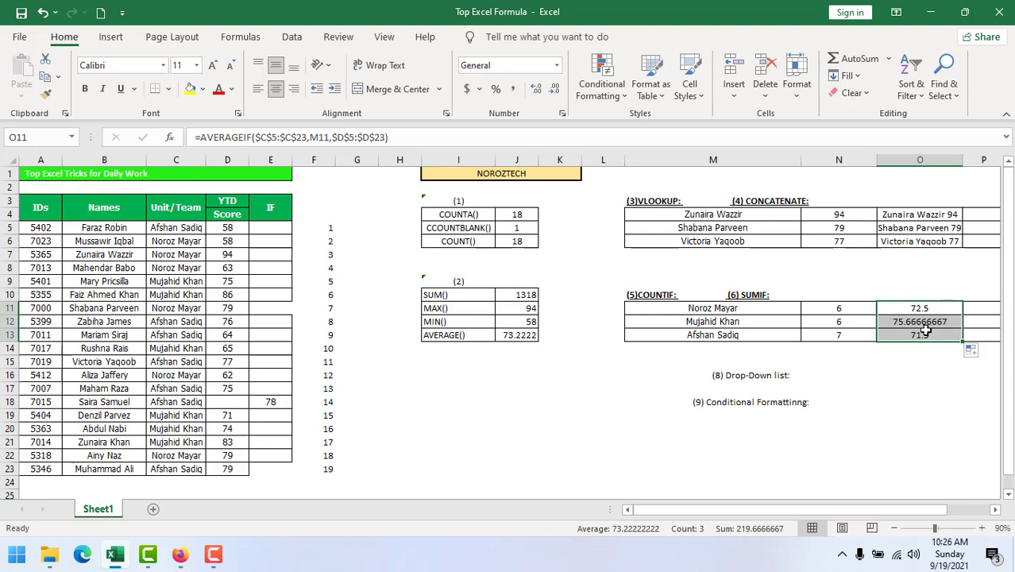
pyautogui.hotkey('ctrl', 'shift', '1')
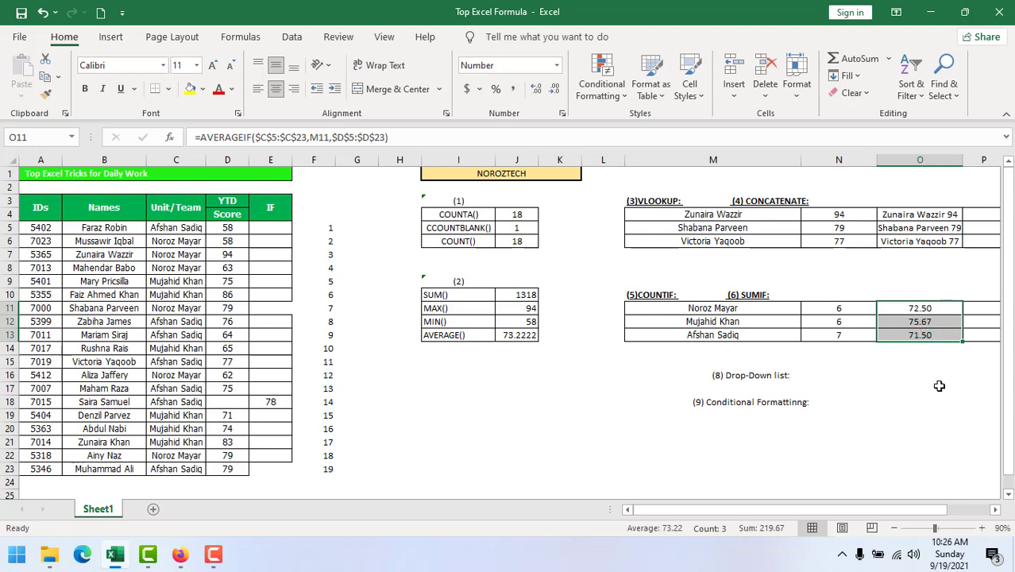
pyautogui.click(937, 385)
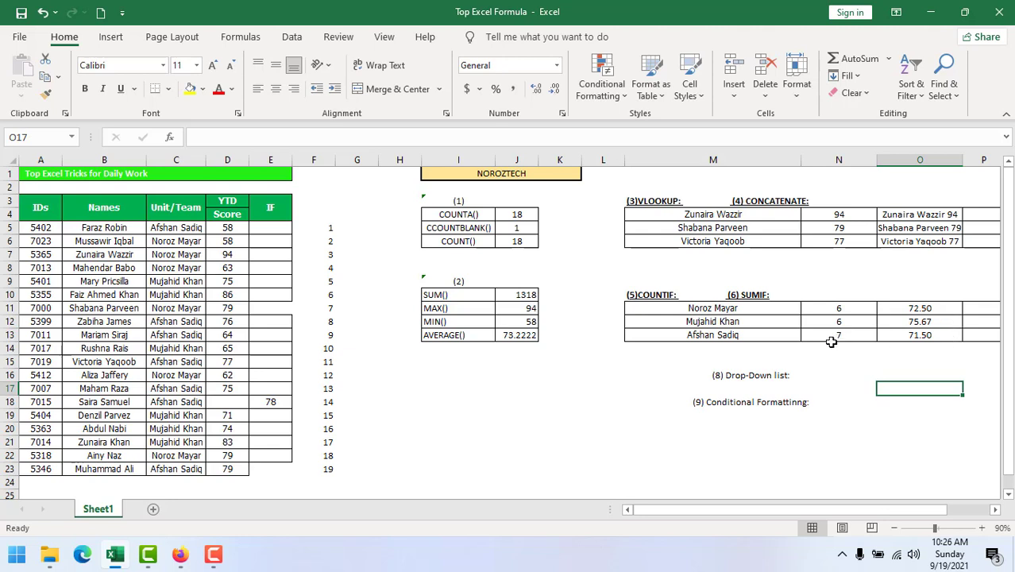
pyautogui.click(940, 336)
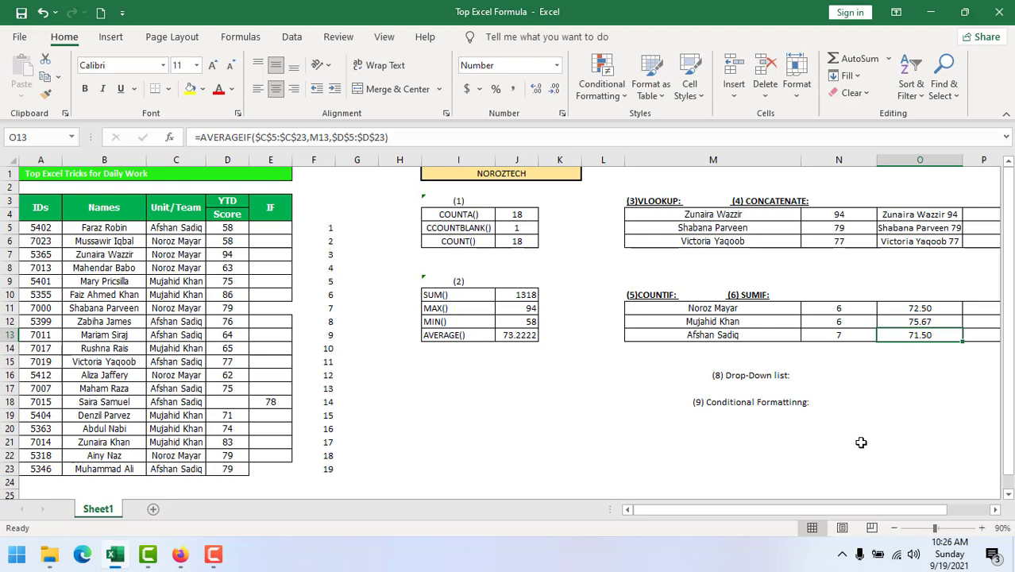
pyautogui.click(867, 377)
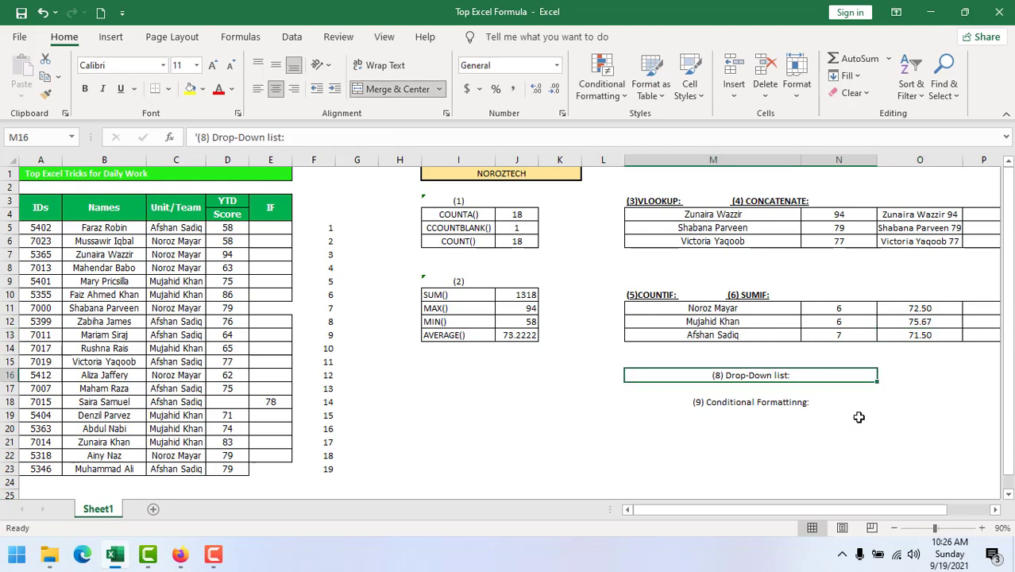
pyautogui.click(938, 361)
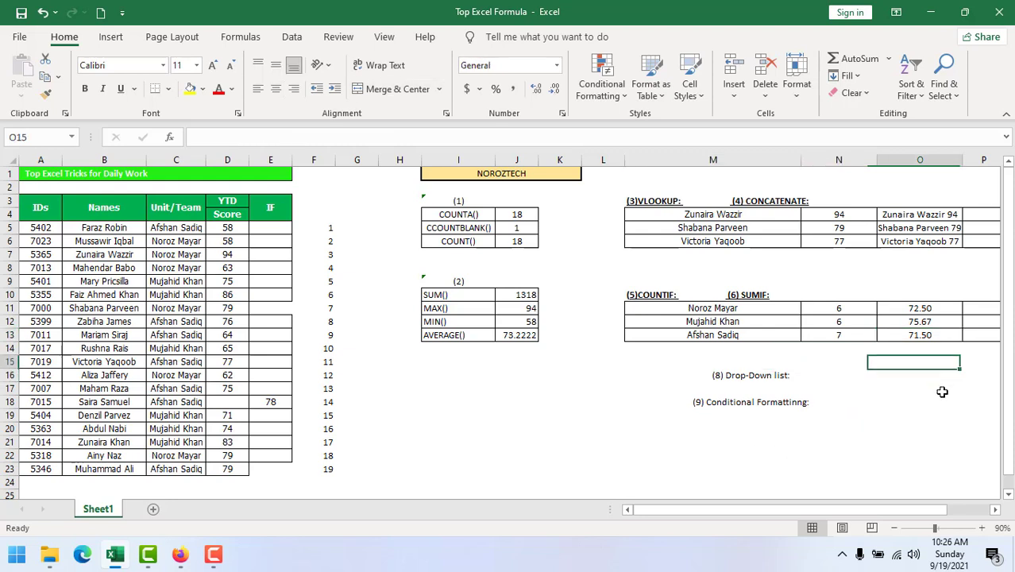
# Add a List data validation to cell O16 with the Unit/Team range =$C$5:$C$23 as its source.
pyautogui.click(905, 375)
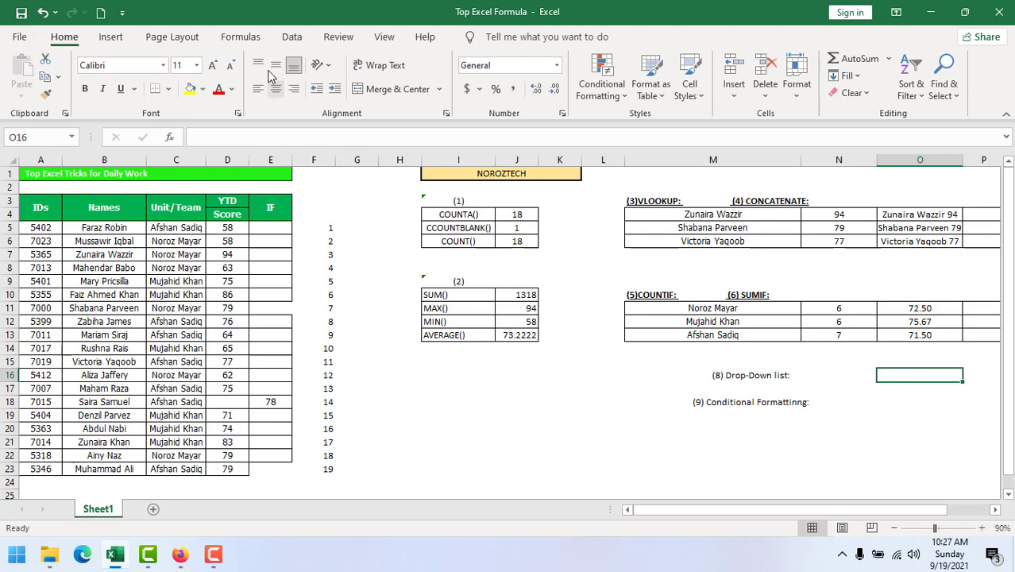
pyautogui.click(117, 40)
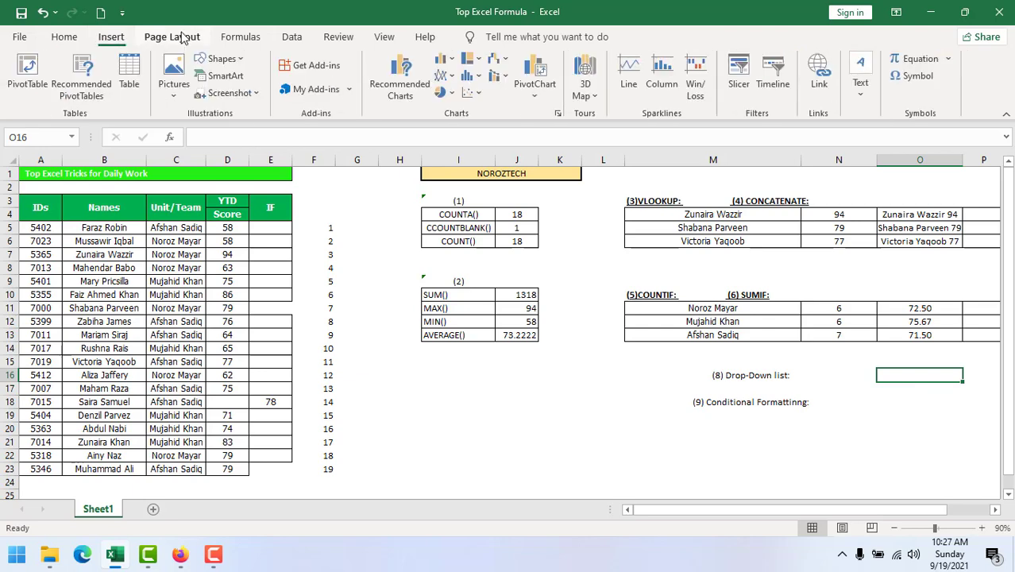
pyautogui.click(248, 40)
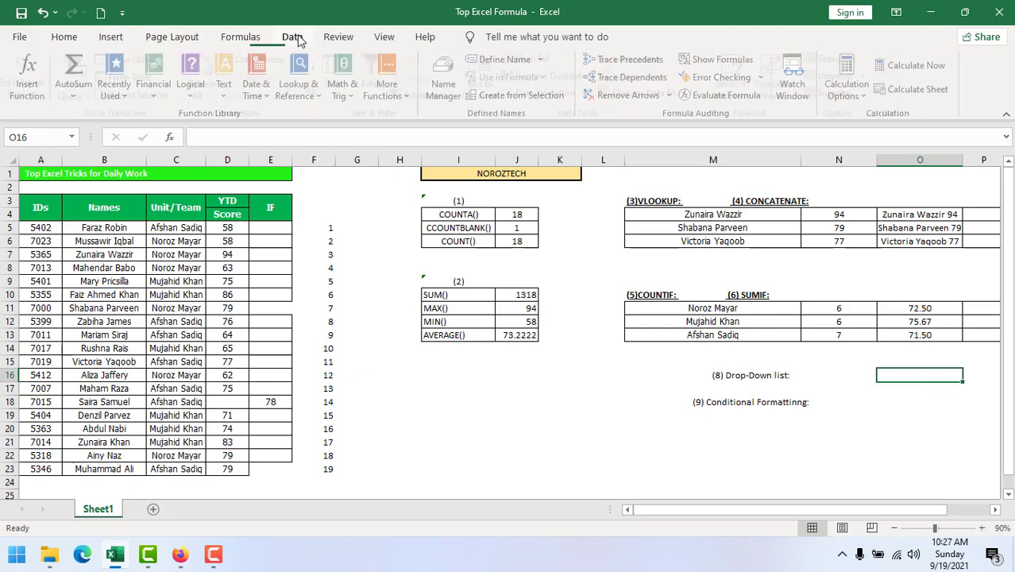
pyautogui.click(296, 40)
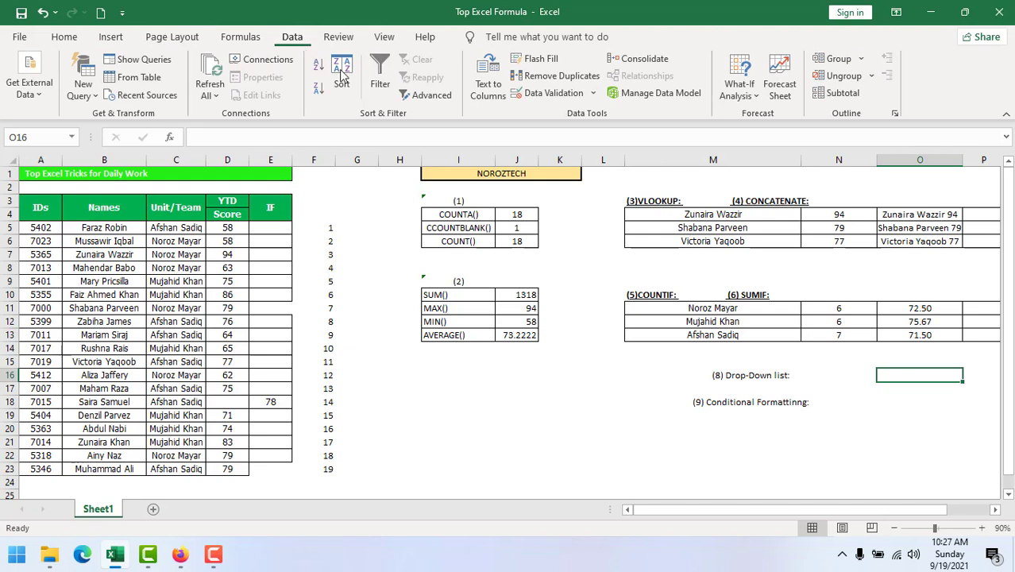
pyautogui.click(586, 97)
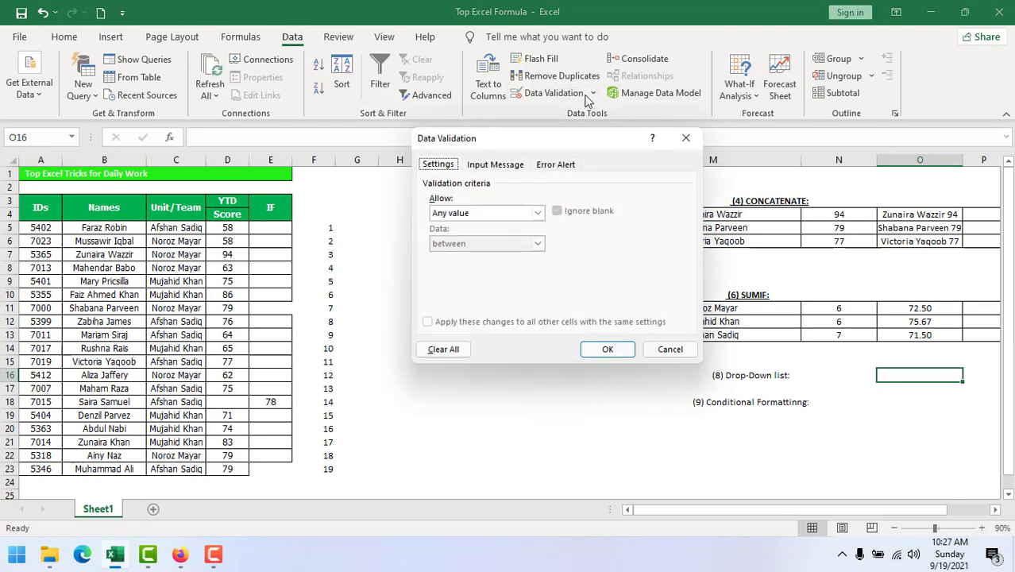
pyautogui.click(480, 215)
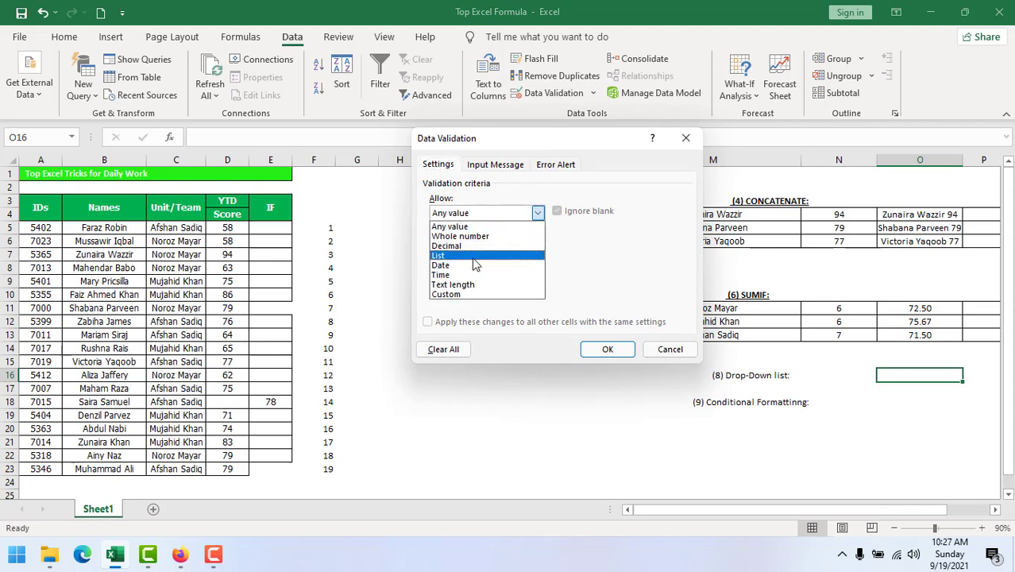
pyautogui.click(449, 255)
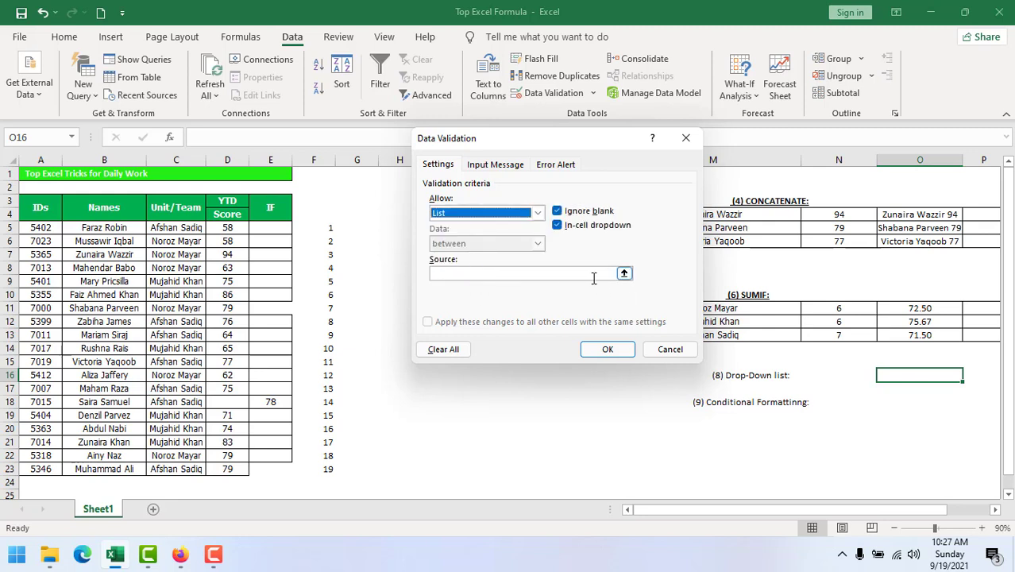
pyautogui.click(459, 274)
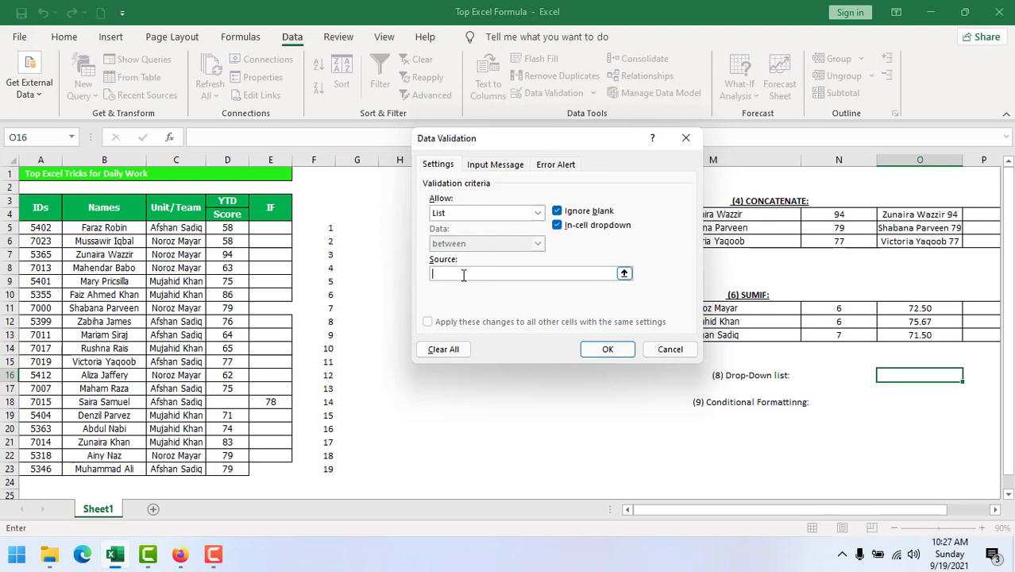
pyautogui.moveTo(177, 229); pyautogui.dragTo(176, 469)
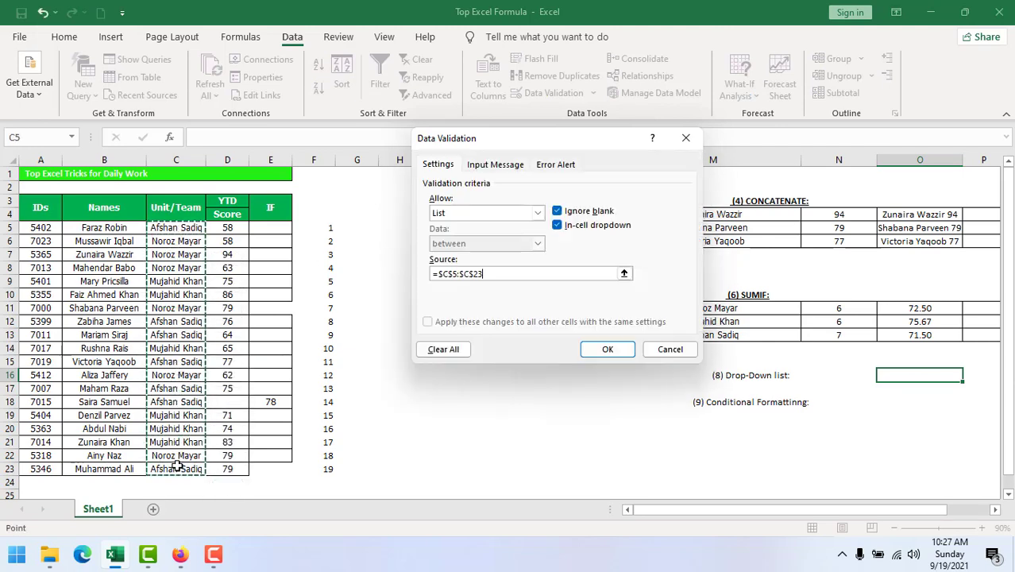
pyautogui.click(609, 349)
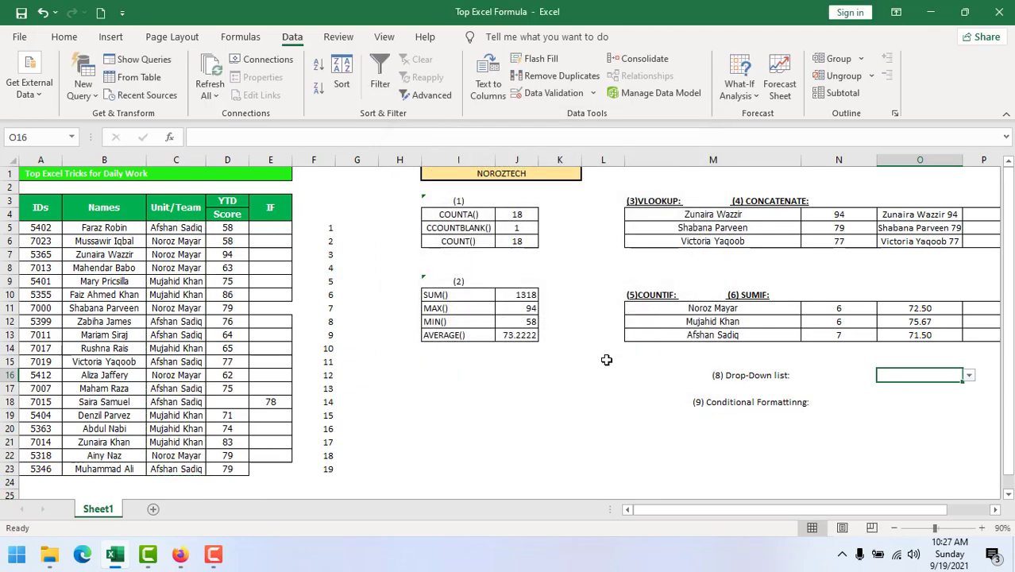
# Open O16's drop-down to check the team entries, and undo the data validation.
pyautogui.click(970, 376)
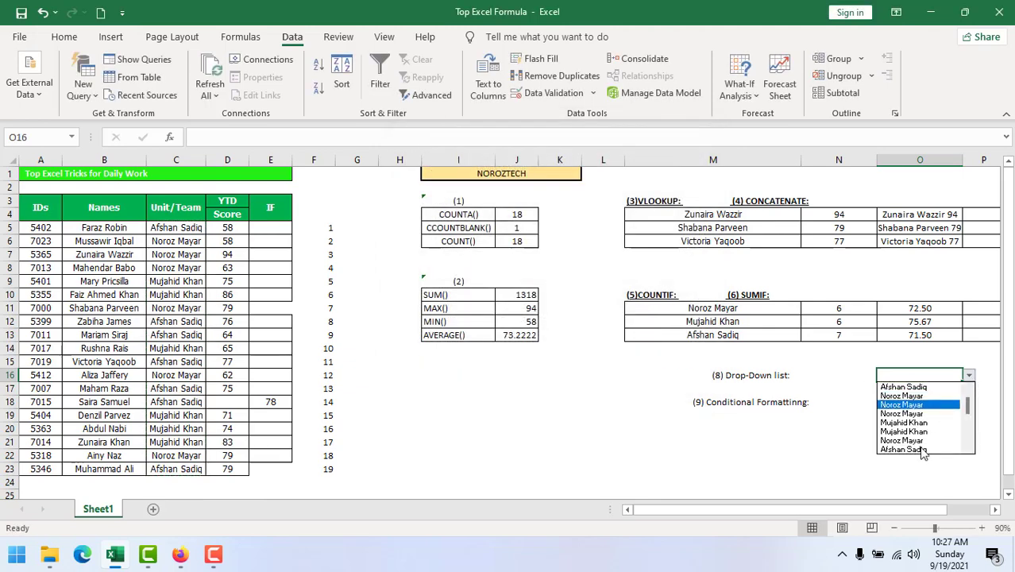
pyautogui.click(972, 389)
pyautogui.click(968, 374)
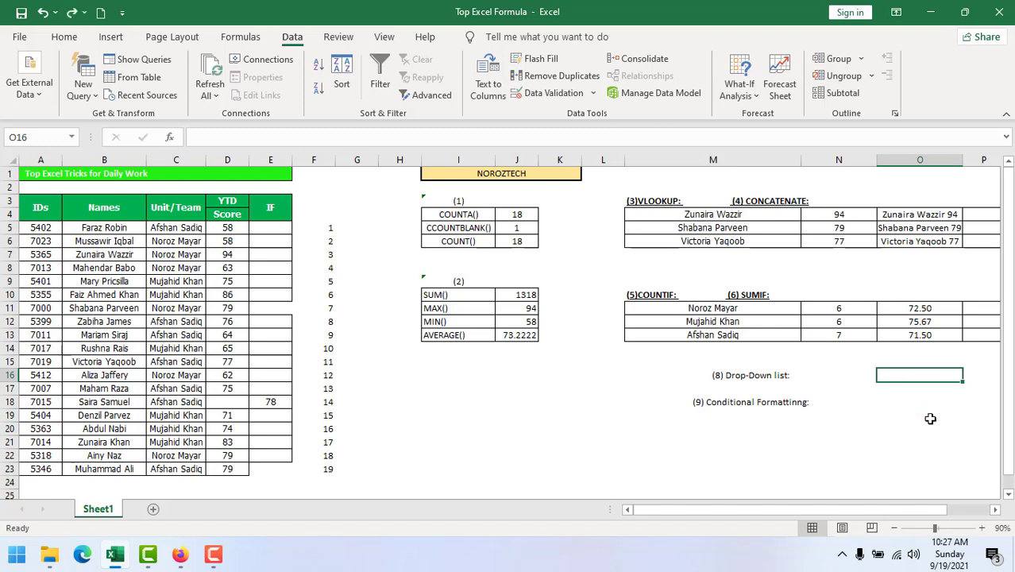
# Add a List data validation to cell O16 with the Names range =$B$5:$B$23 as its source.
pyautogui.click(926, 402)
pyautogui.click(913, 381)
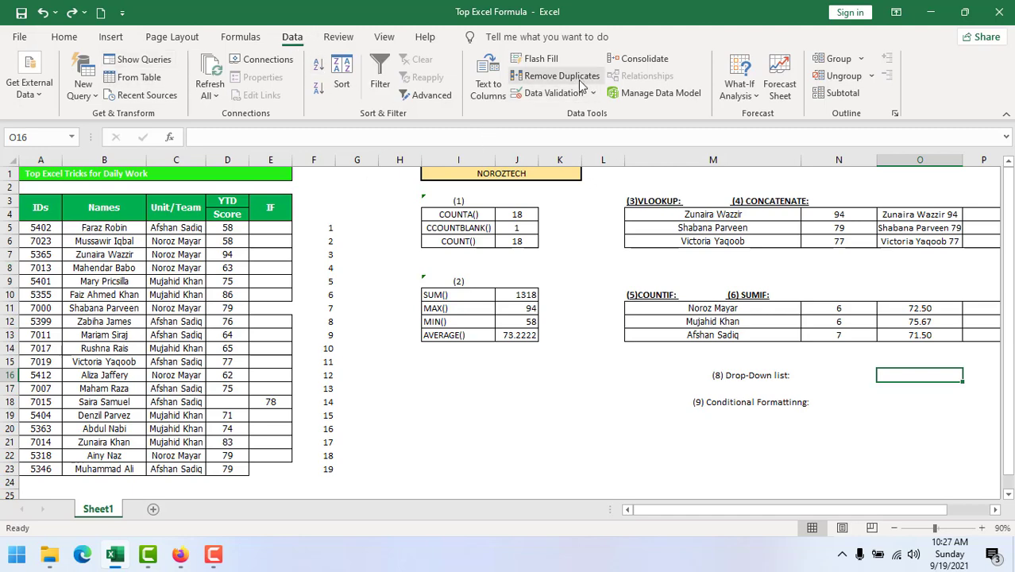
pyautogui.click(574, 94)
pyautogui.click(504, 213)
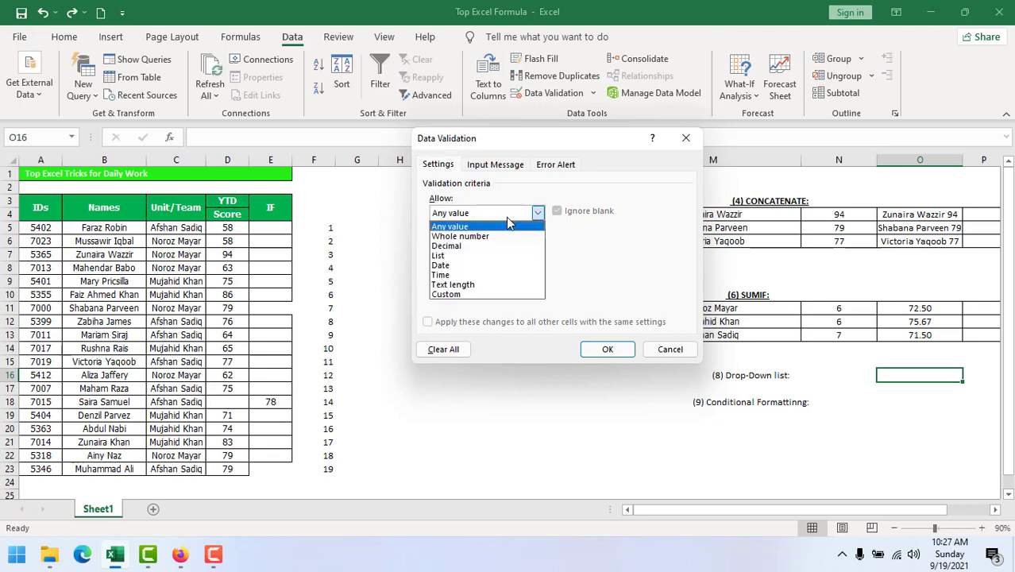
pyautogui.click(474, 254)
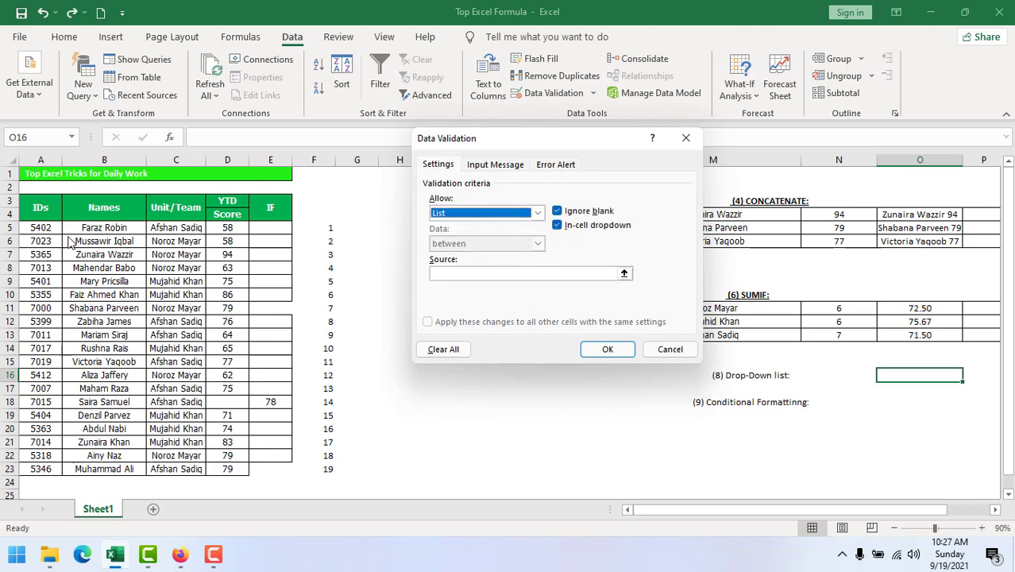
pyautogui.click(607, 273)
pyautogui.moveTo(103, 229); pyautogui.dragTo(105, 468)
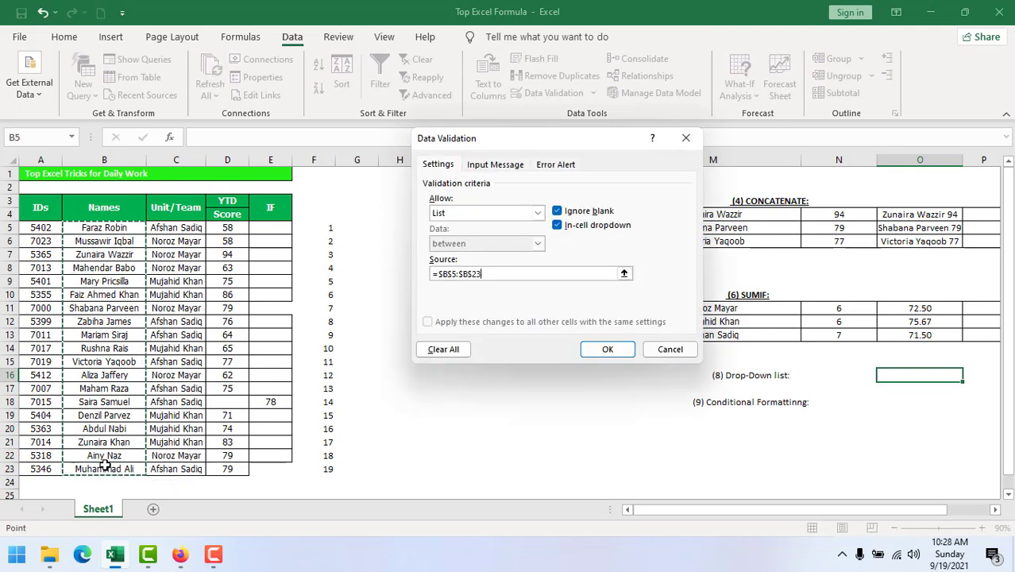
pyautogui.click(608, 349)
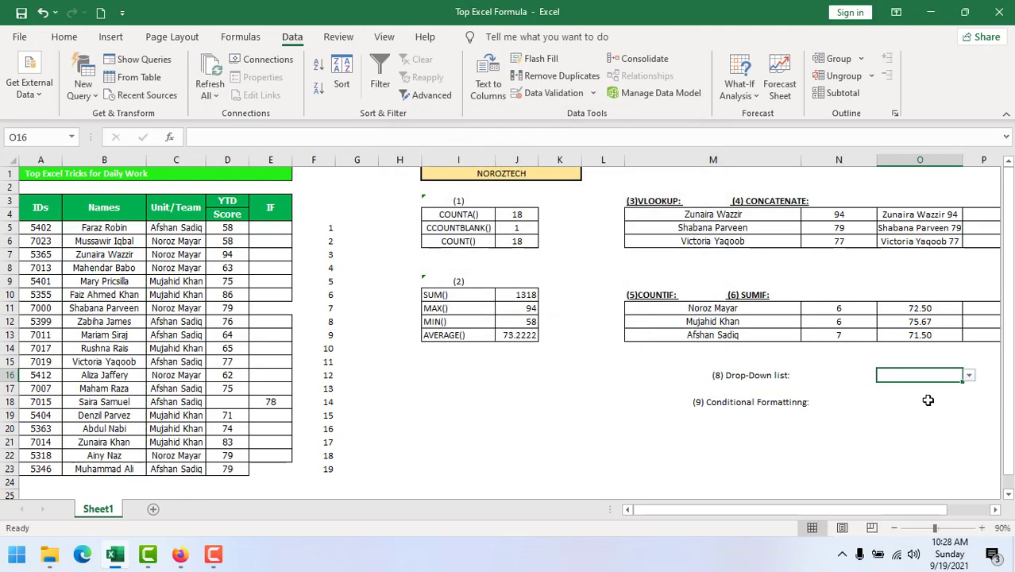
# Check the names in O16's drop-down list and choose the name from B8.
pyautogui.click(970, 377)
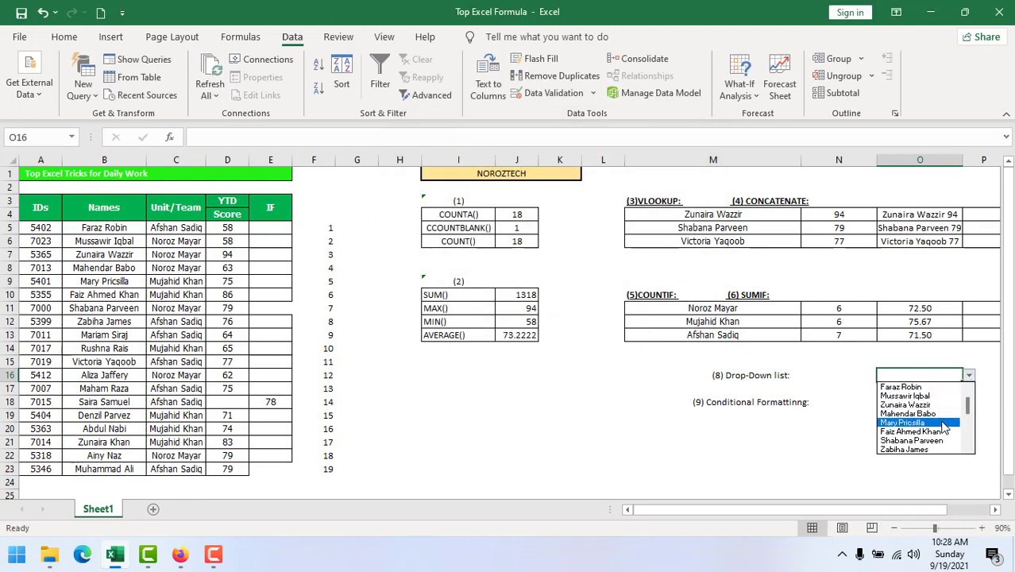
pyautogui.click(769, 411)
pyautogui.click(767, 375)
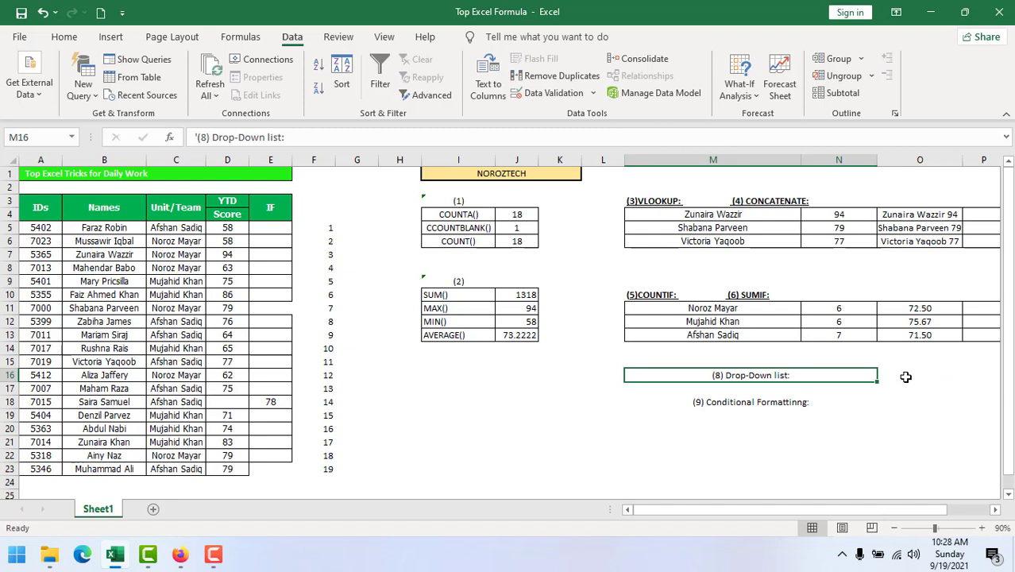
pyautogui.click(899, 376)
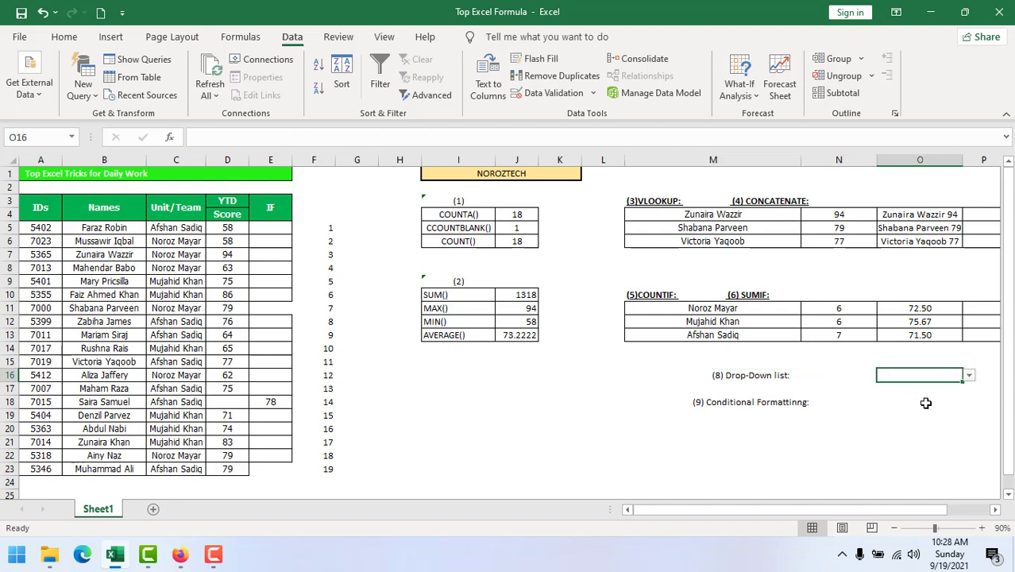
pyautogui.click(970, 381)
pyautogui.click(936, 412)
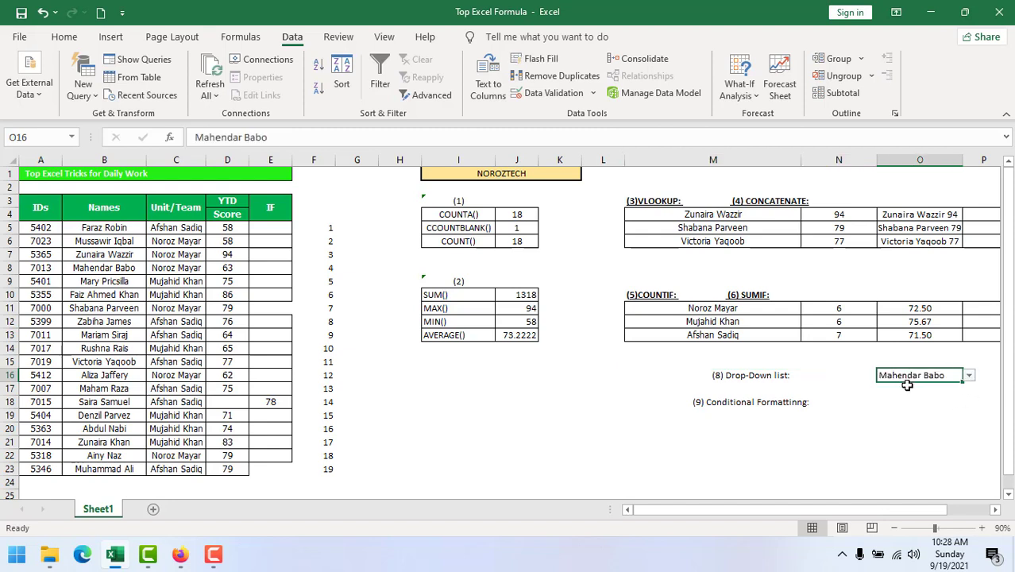
# Copy O16 with its drop-down list to M4, the first VLOOKUP name cell.
pyautogui.moveTo(933, 377); pyautogui.dragTo(735, 224)
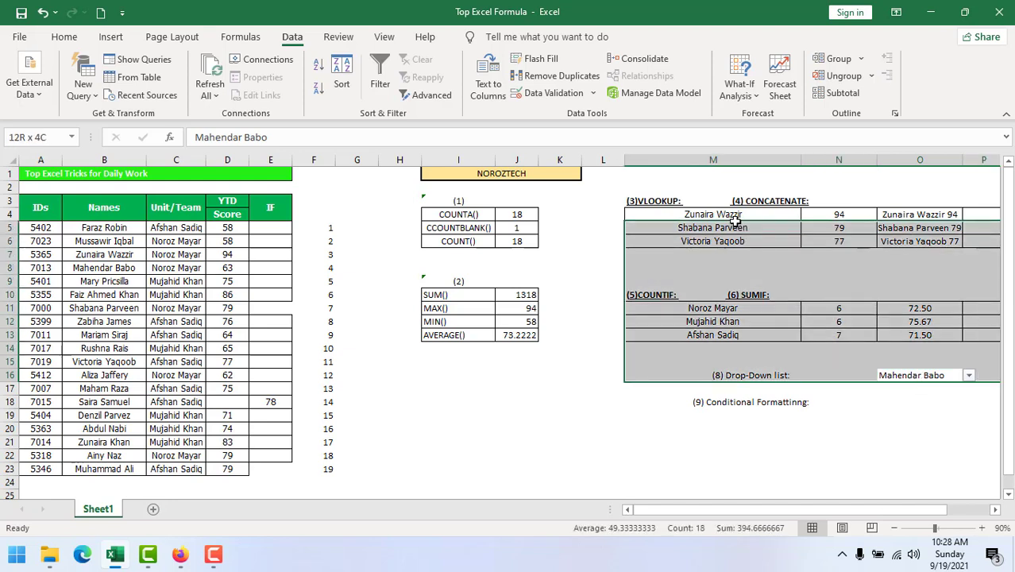
pyautogui.click(915, 378)
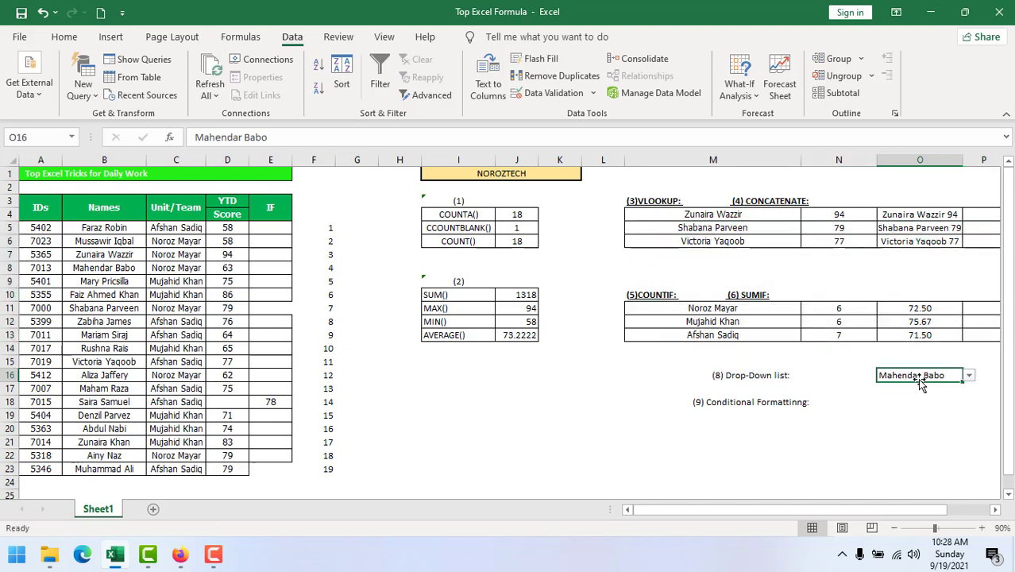
pyautogui.hotkey('ctrl', 'c')
pyautogui.click(717, 217)
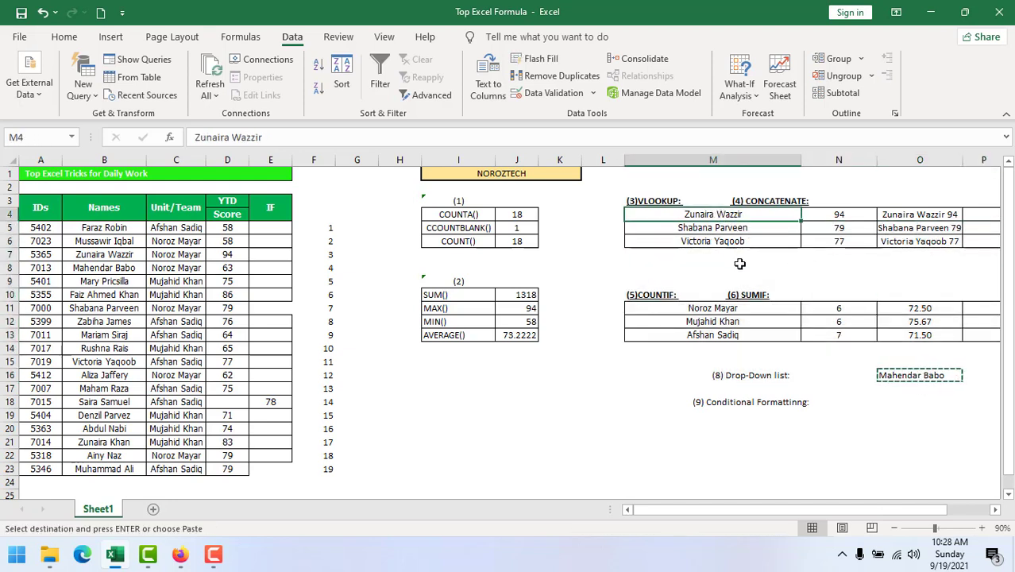
pyautogui.hotkey('ctrl', 'v')
pyautogui.click(838, 320)
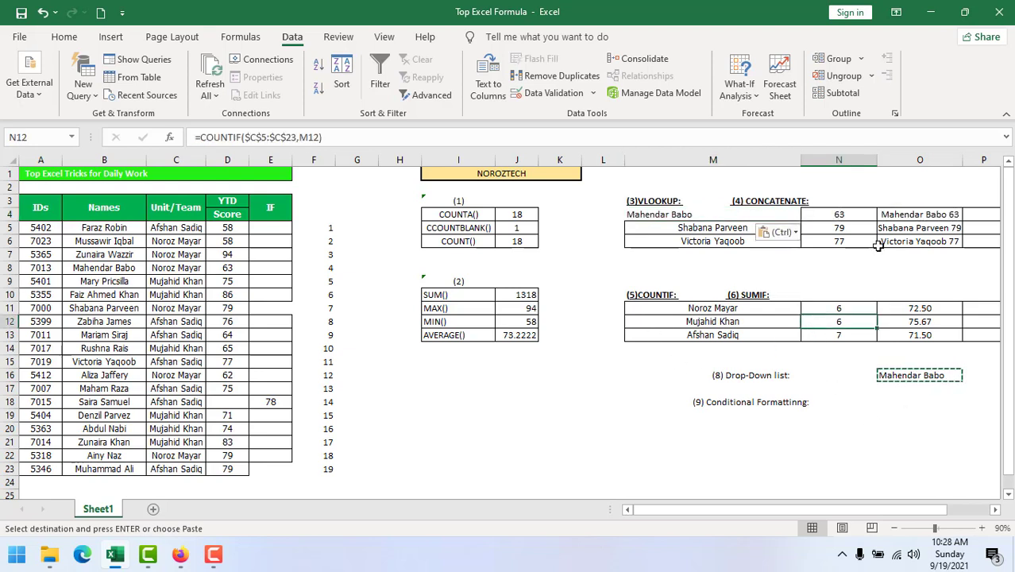
# Test the VLOOKUP through M4's drop-down list by choosing the names from B10 and B16, ending with the one from B7.
pyautogui.click(717, 218)
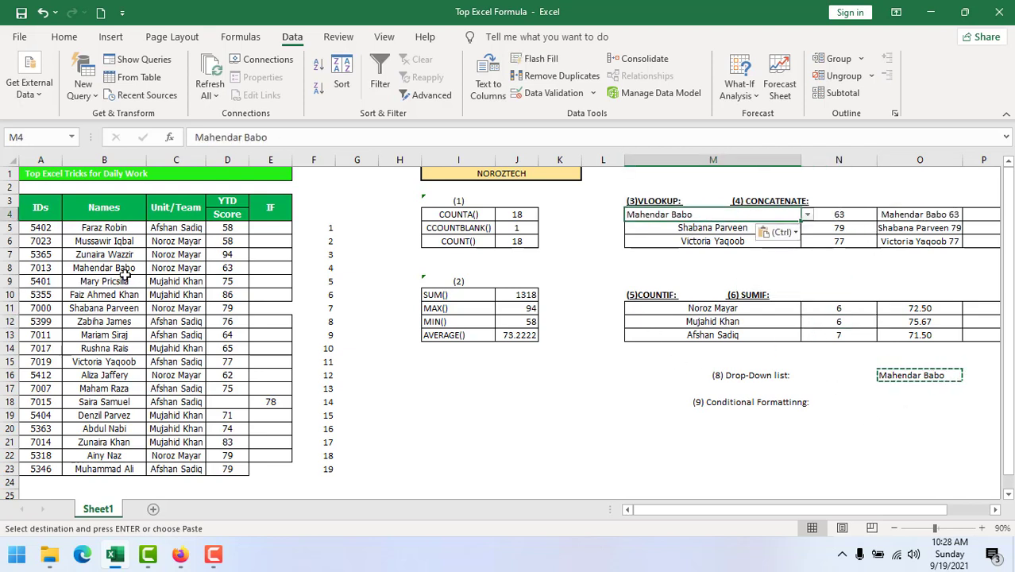
pyautogui.click(807, 215)
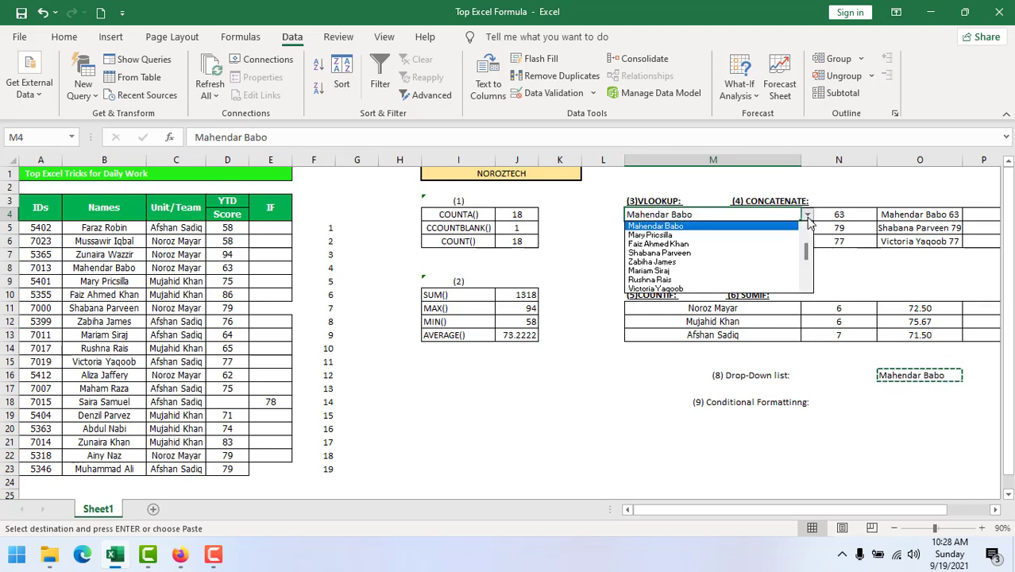
pyautogui.click(755, 244)
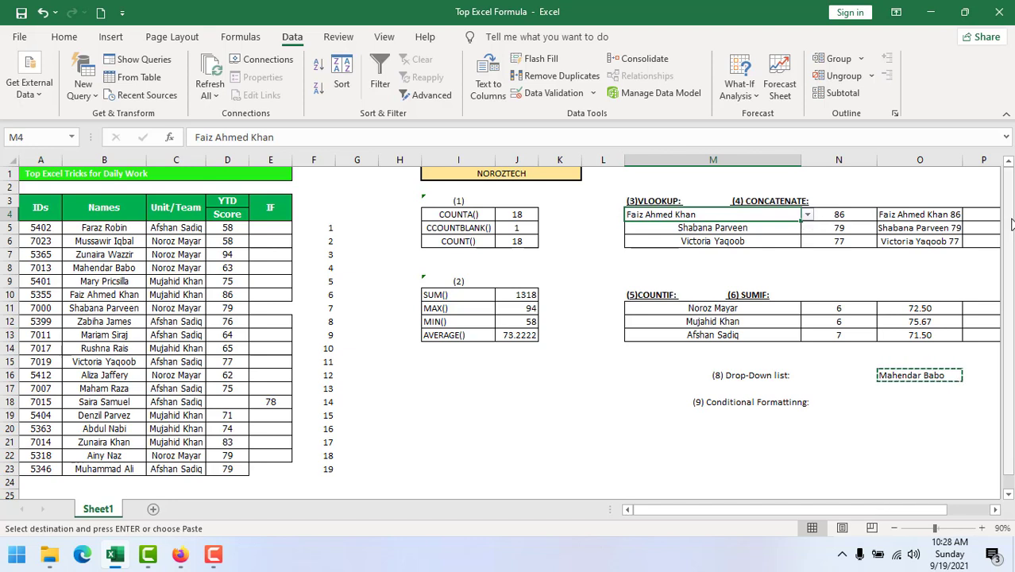
pyautogui.click(806, 216)
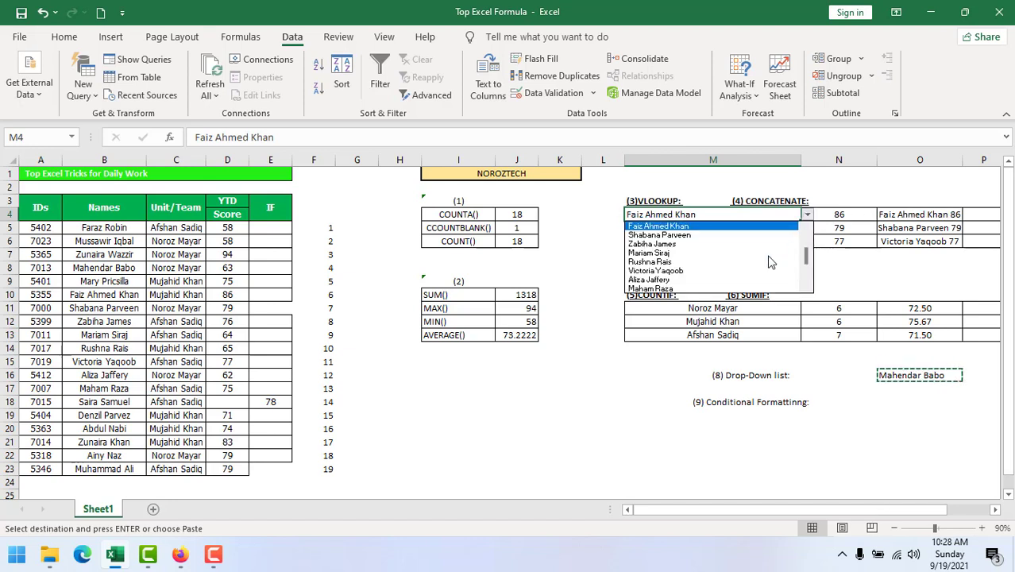
pyautogui.click(721, 281)
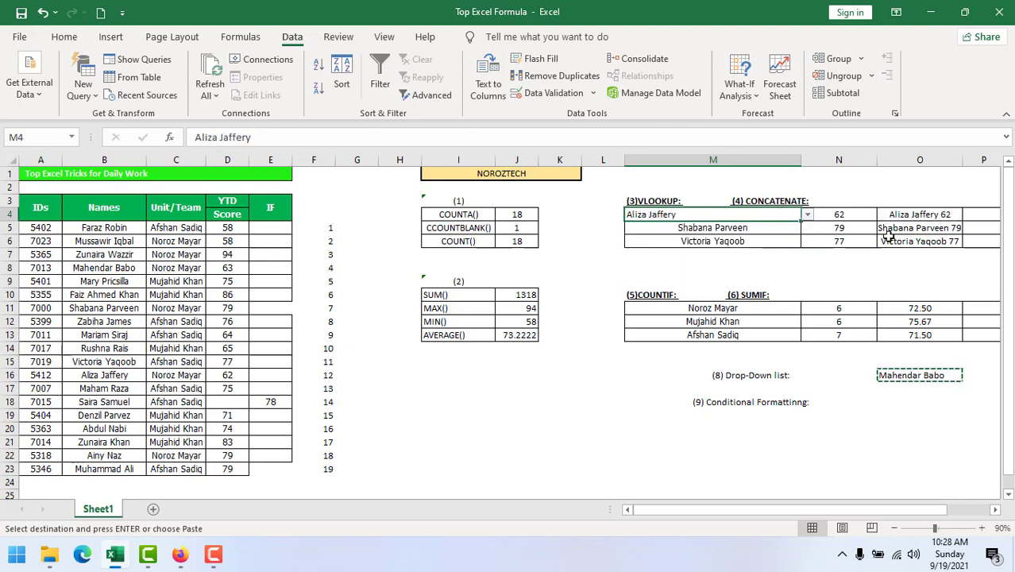
pyautogui.click(807, 214)
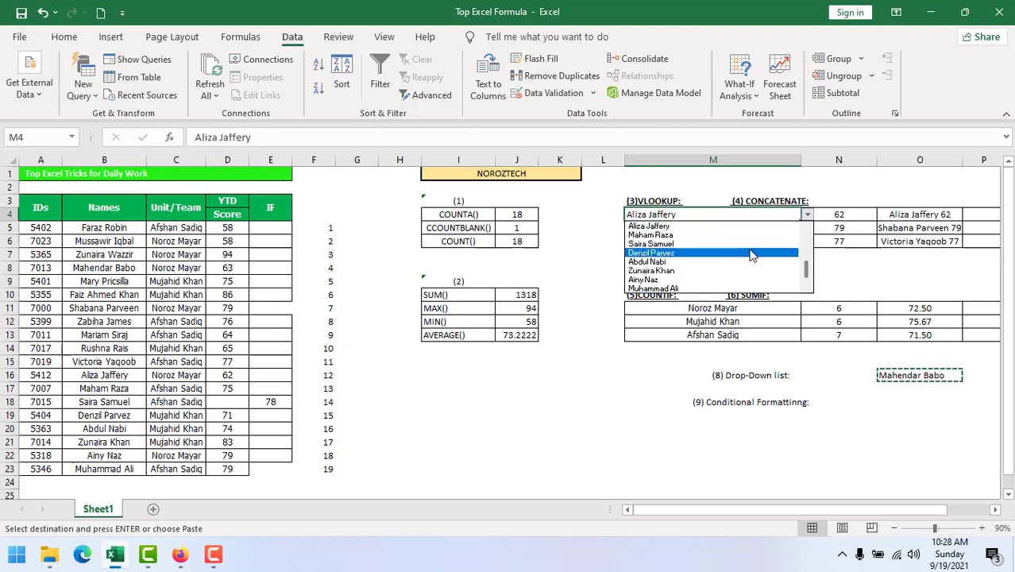
pyautogui.moveTo(808, 274); pyautogui.dragTo(805, 248)
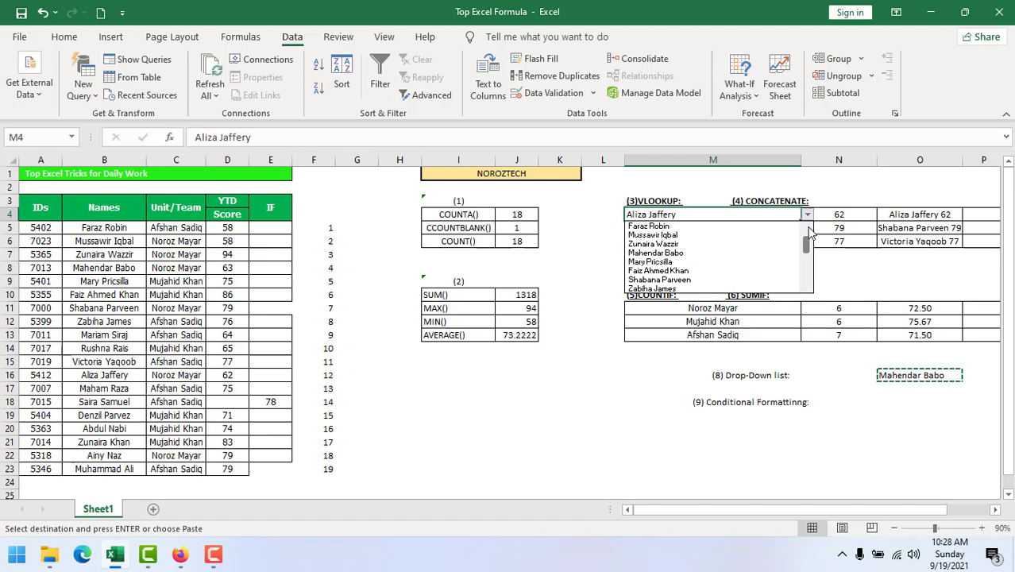
pyautogui.click(717, 244)
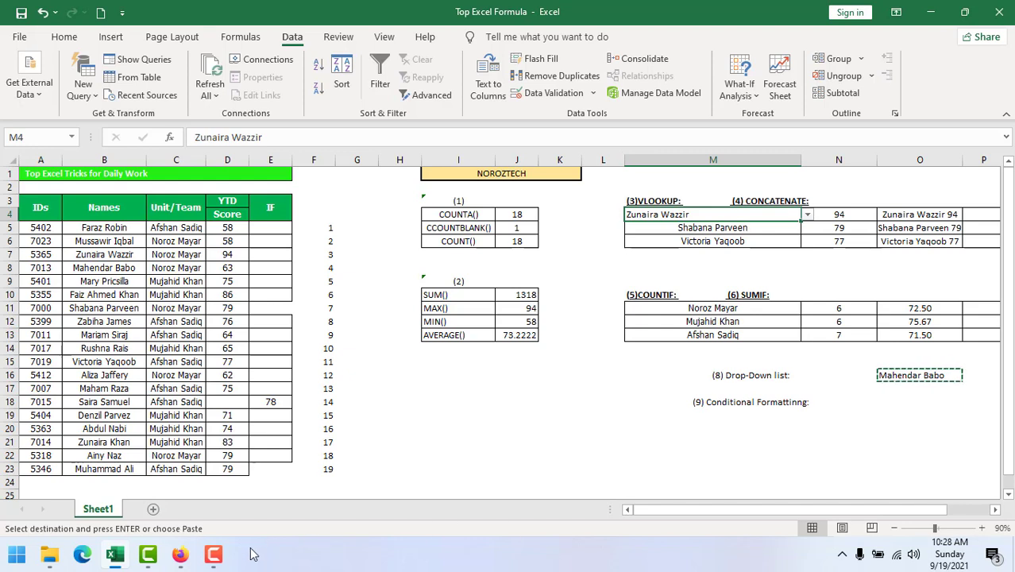
pyautogui.click(212, 553)
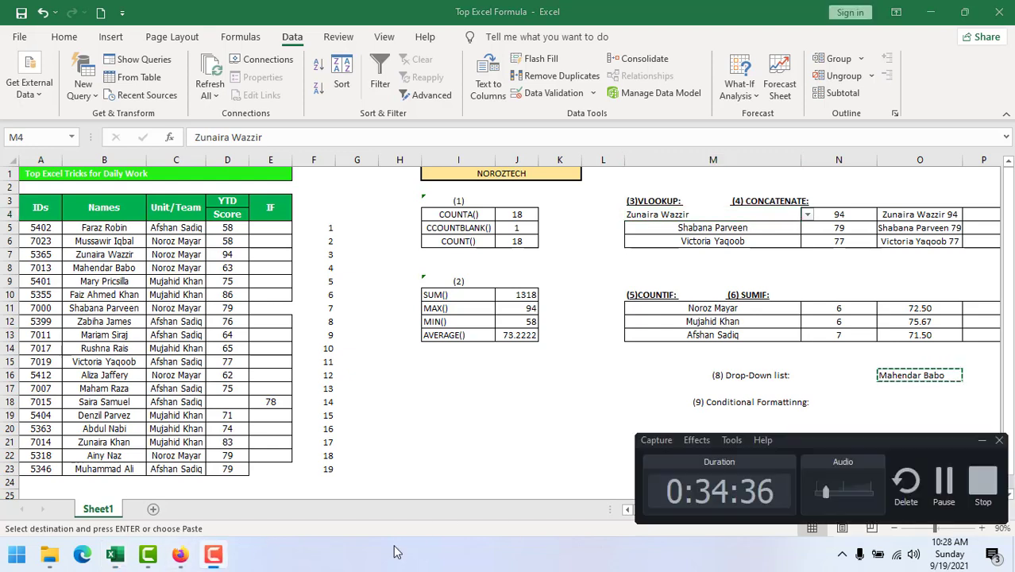
pyautogui.click(944, 484)
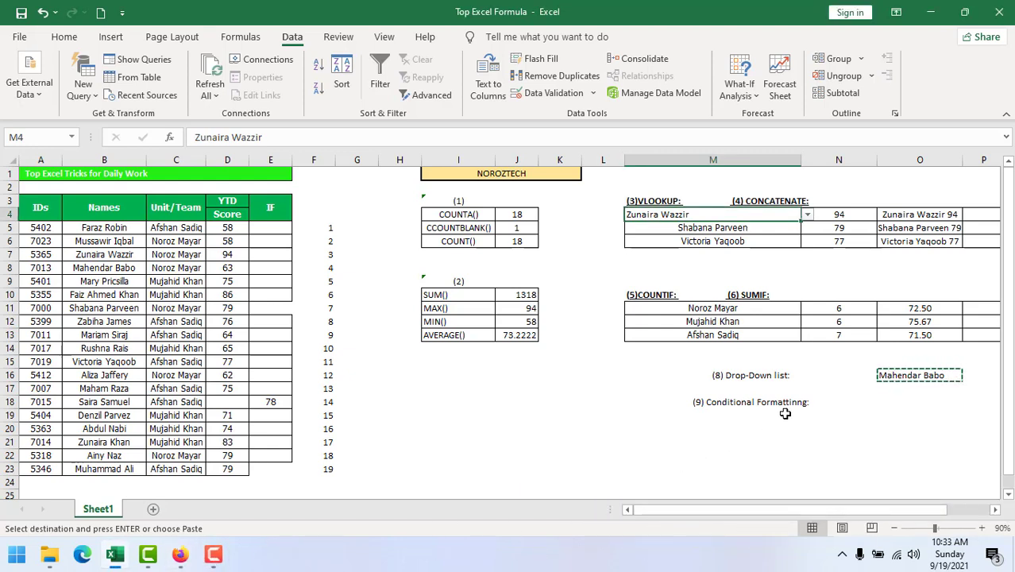
# Start a Greater Than conditional formatting rule on the YTD scores in D5:D23.
pyautogui.click(783, 406)
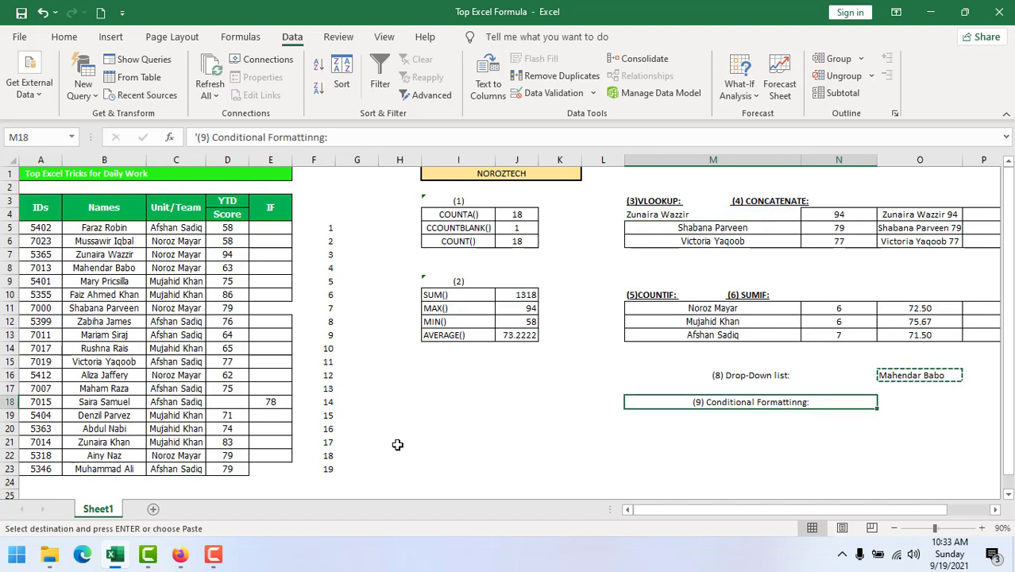
pyautogui.click(64, 37)
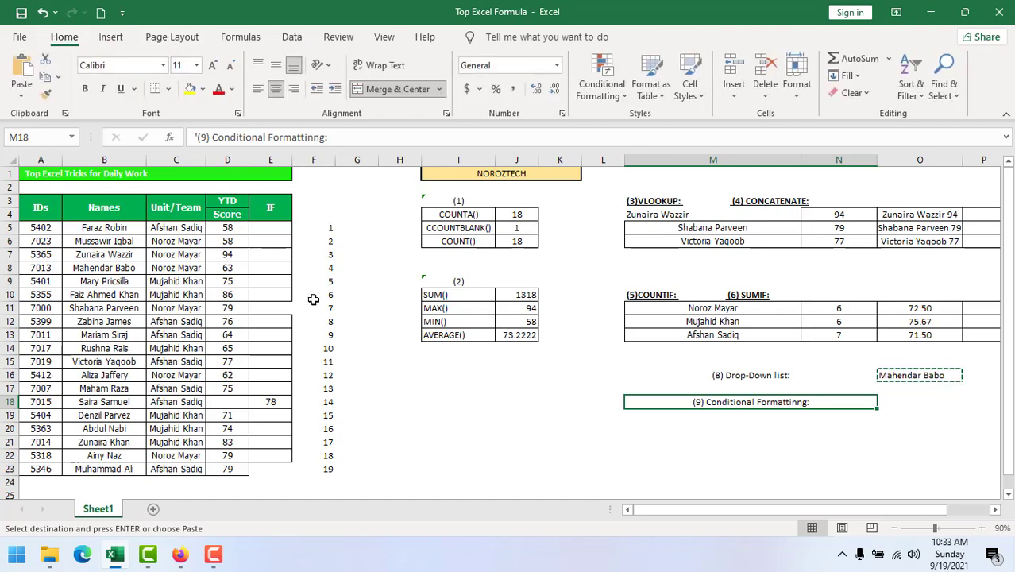
pyautogui.moveTo(229, 228); pyautogui.dragTo(232, 314)
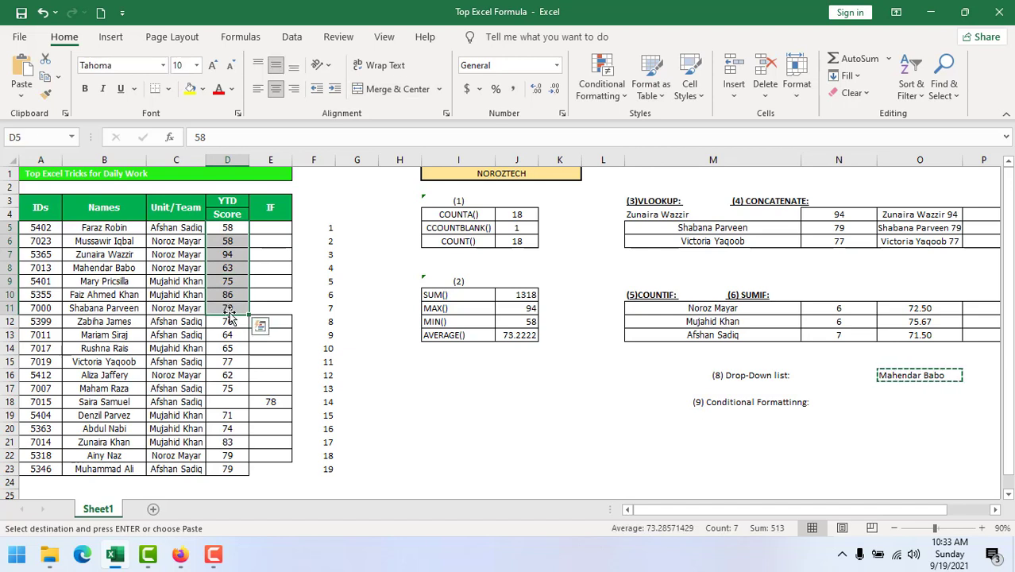
pyautogui.click(228, 388)
pyautogui.click(272, 335)
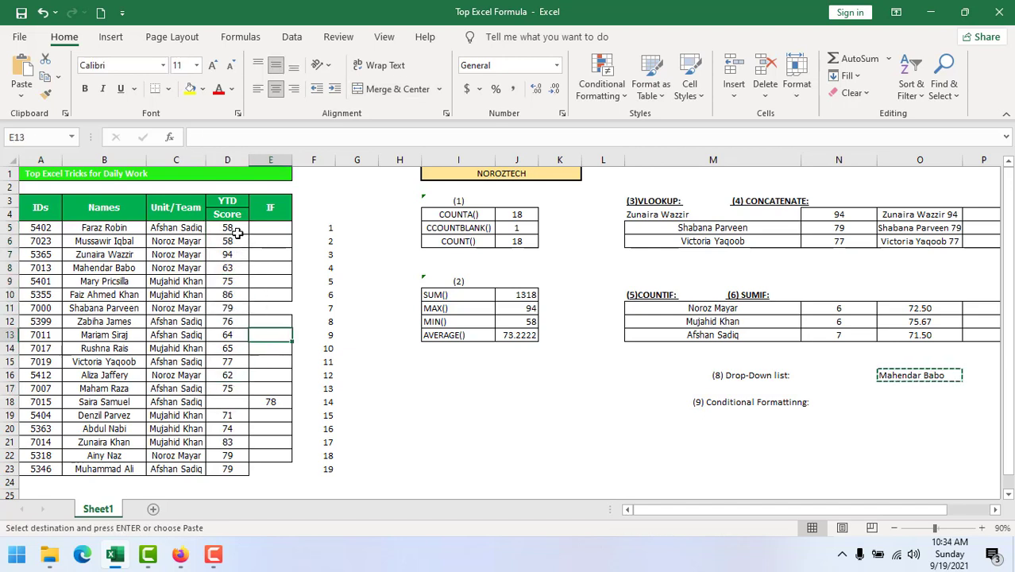
pyautogui.moveTo(226, 229); pyautogui.dragTo(224, 470)
pyautogui.hotkey('ctrl', 'v')
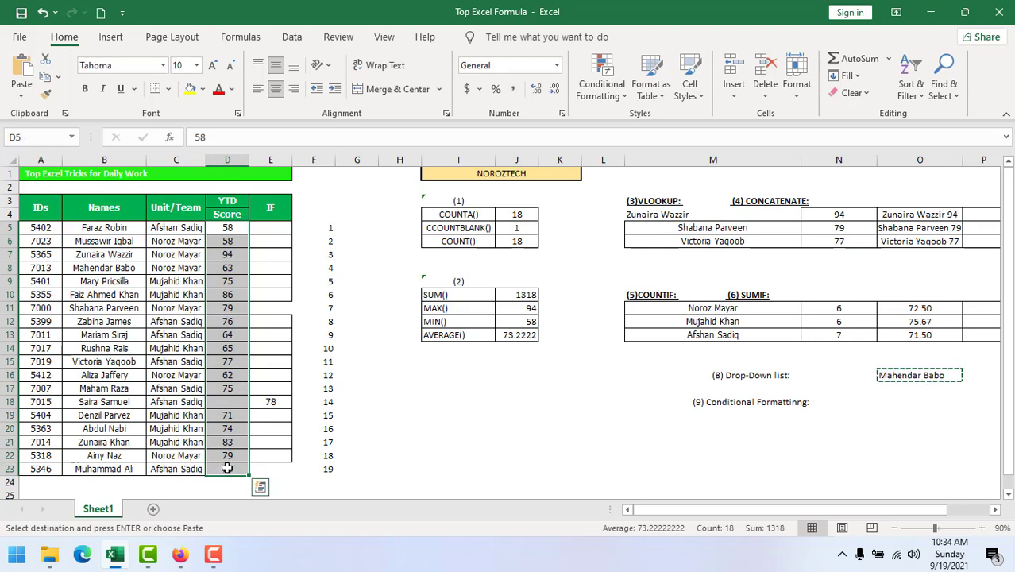
pyautogui.click(604, 76)
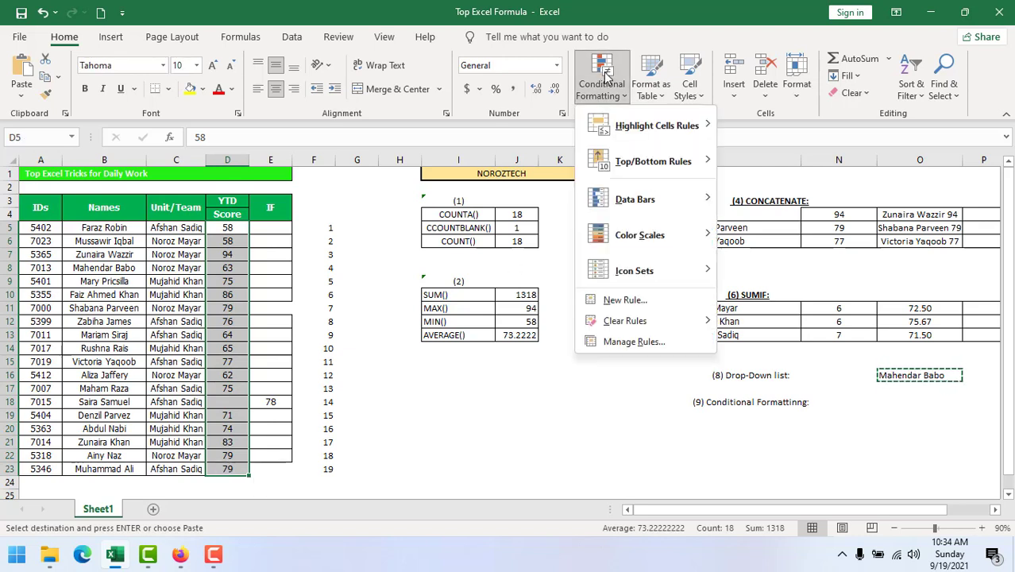
pyautogui.moveTo(623, 131)
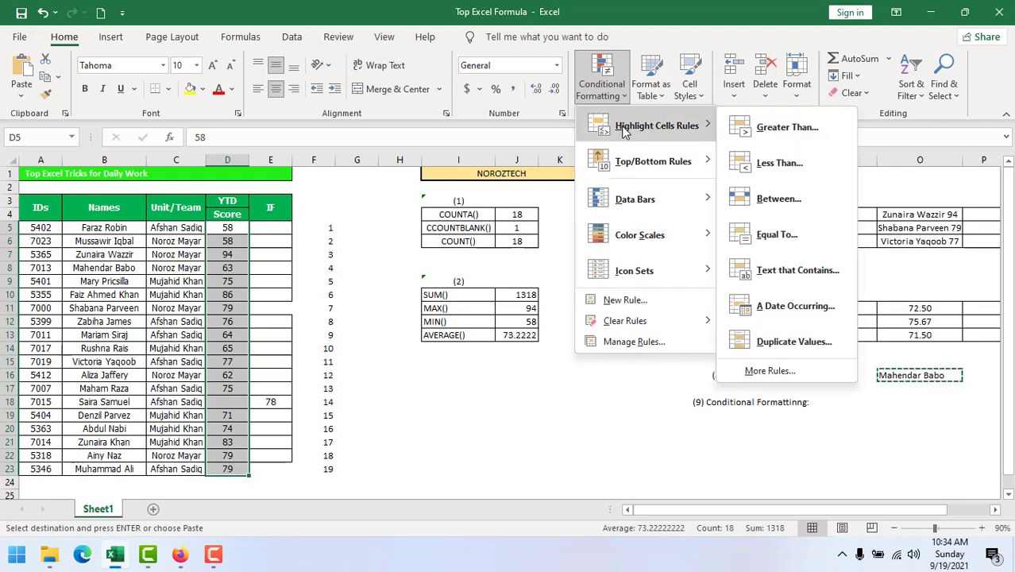
pyautogui.click(786, 128)
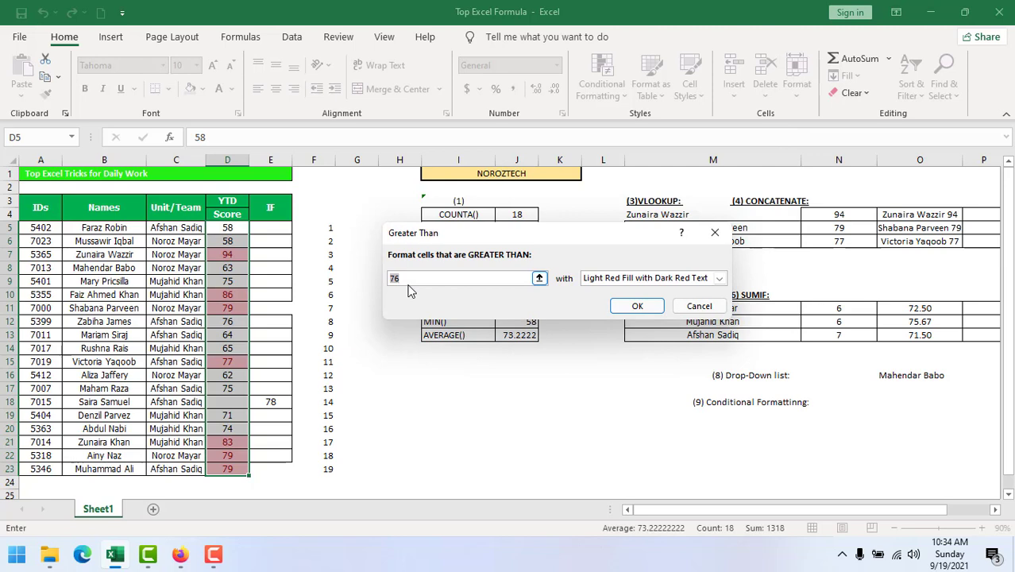
# Set the Greater Than rule's threshold to 74 with Green Fill with Dark Green Text and apply it to the YTD scores.
pyautogui.write('75')
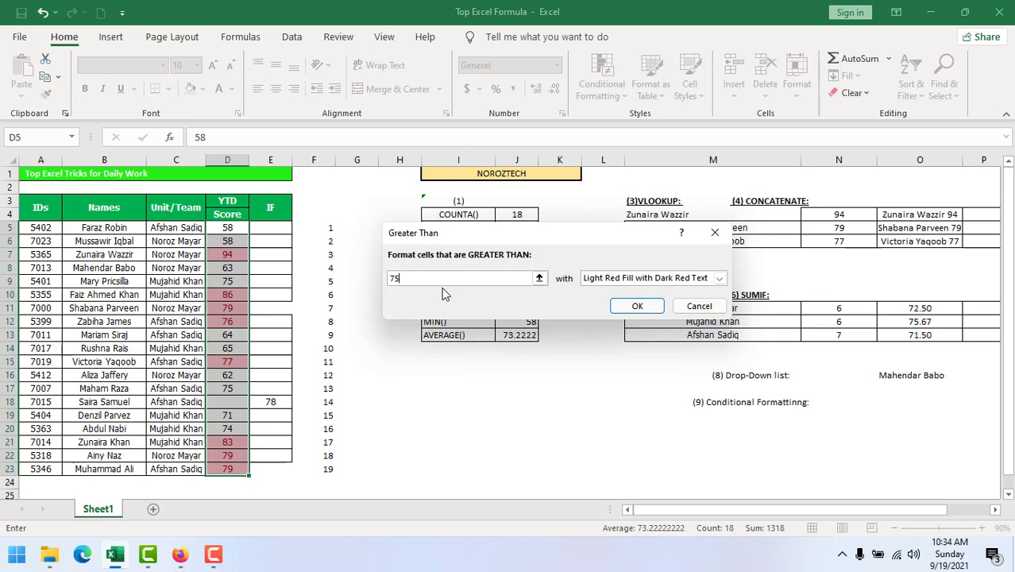
pyautogui.press('BackSpace')
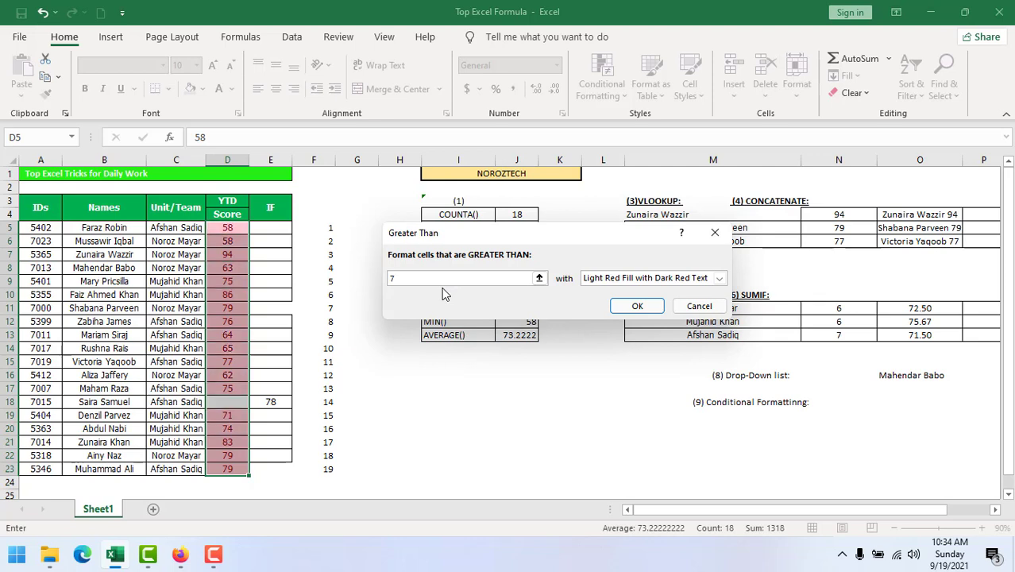
pyautogui.write('4')
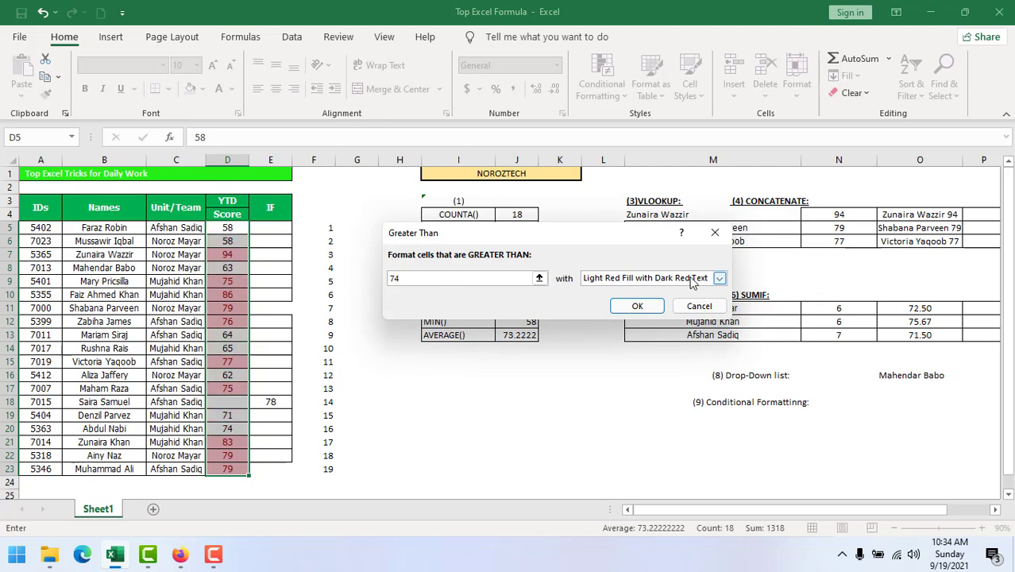
pyautogui.click(719, 278)
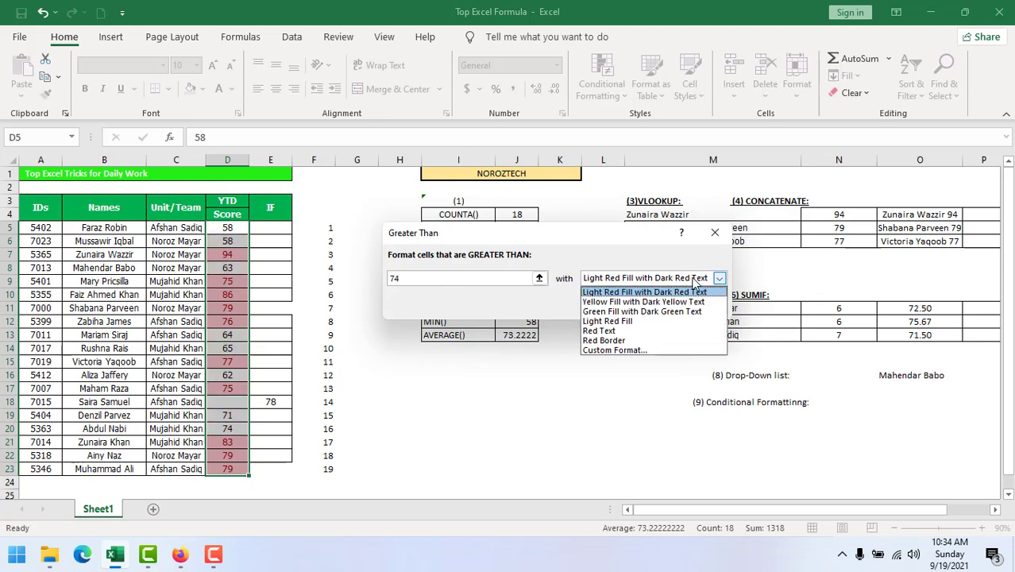
pyautogui.click(652, 311)
pyautogui.click(641, 304)
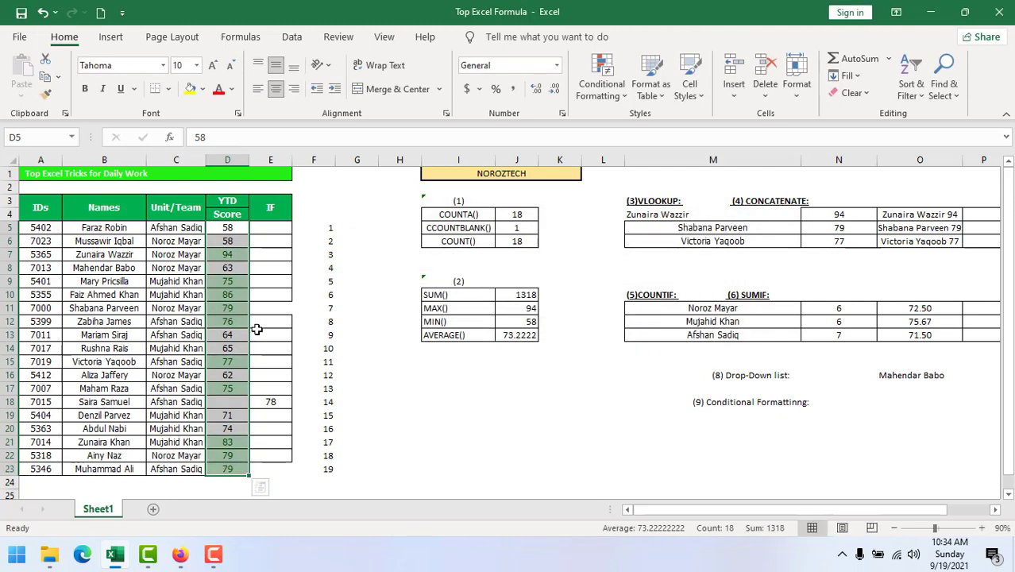
pyautogui.click(256, 329)
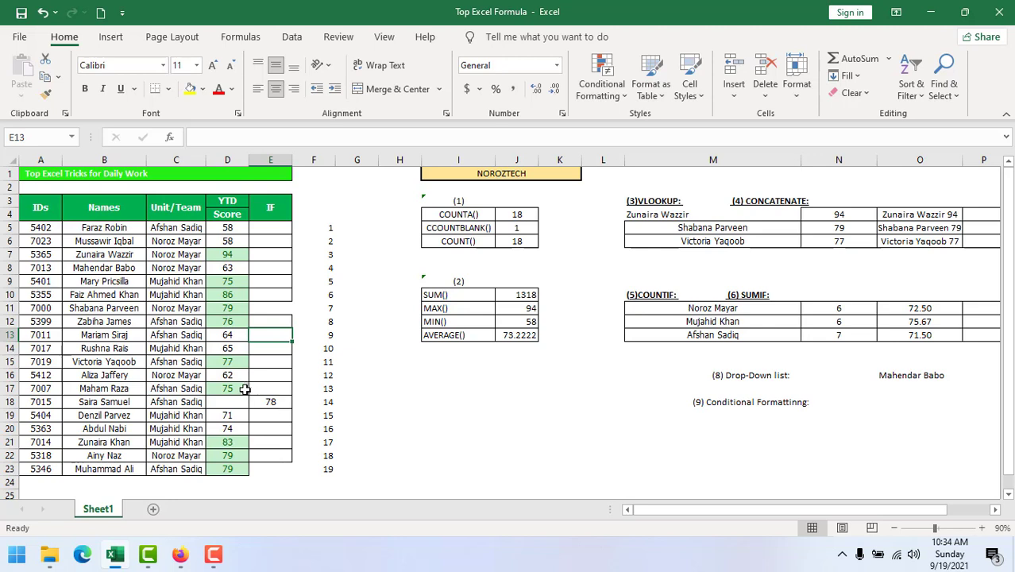
pyautogui.click(233, 429)
pyautogui.doubleClick(89, 428)
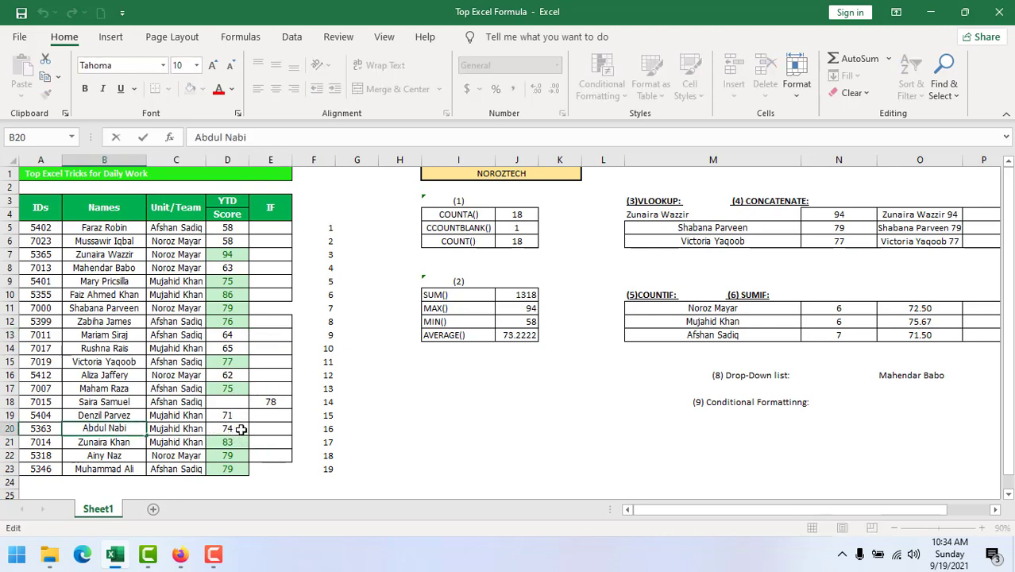
# Copy the score from E18 into the empty YTD Score cell D18.
pyautogui.click(278, 401)
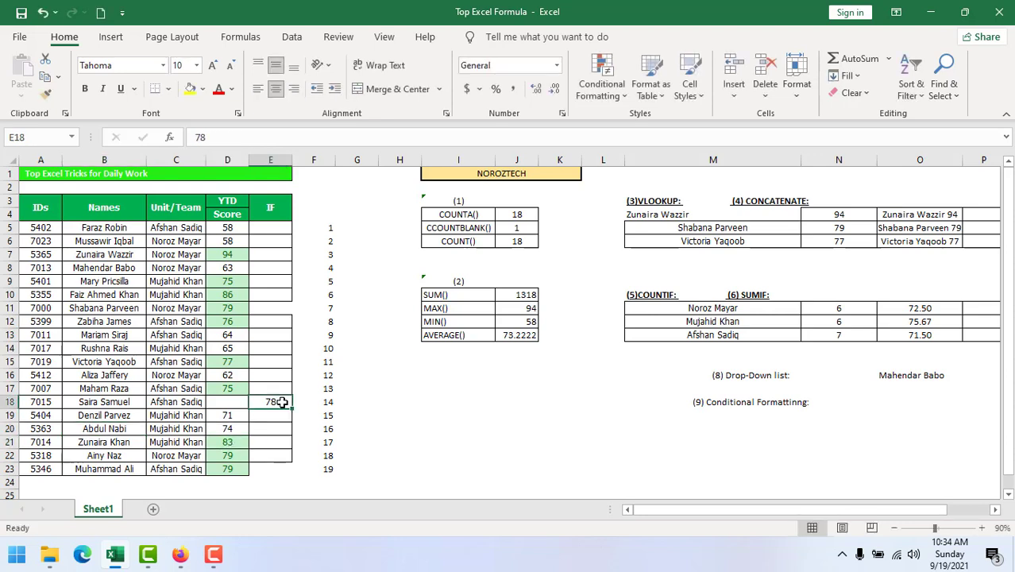
pyautogui.hotkey('ctrl', 'c')
pyautogui.click(232, 401)
pyautogui.hotkey('ctrl', 'v')
pyautogui.click(281, 442)
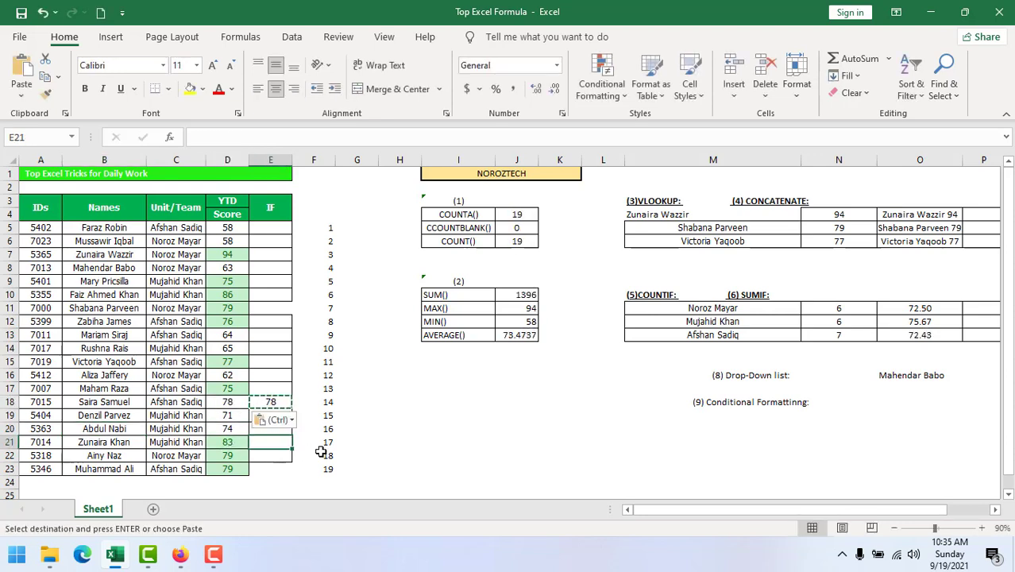
# Copy D5's cell formatting onto all YTD scores in D5:D23 with Format Painter.
pyautogui.moveTo(230, 228); pyautogui.dragTo(239, 469)
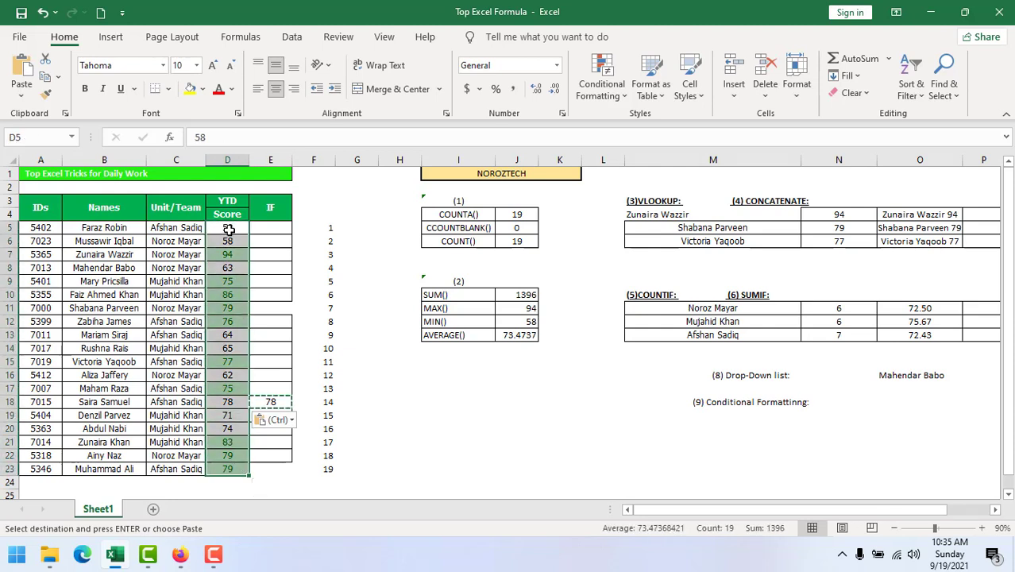
pyautogui.click(226, 227)
pyautogui.click(46, 94)
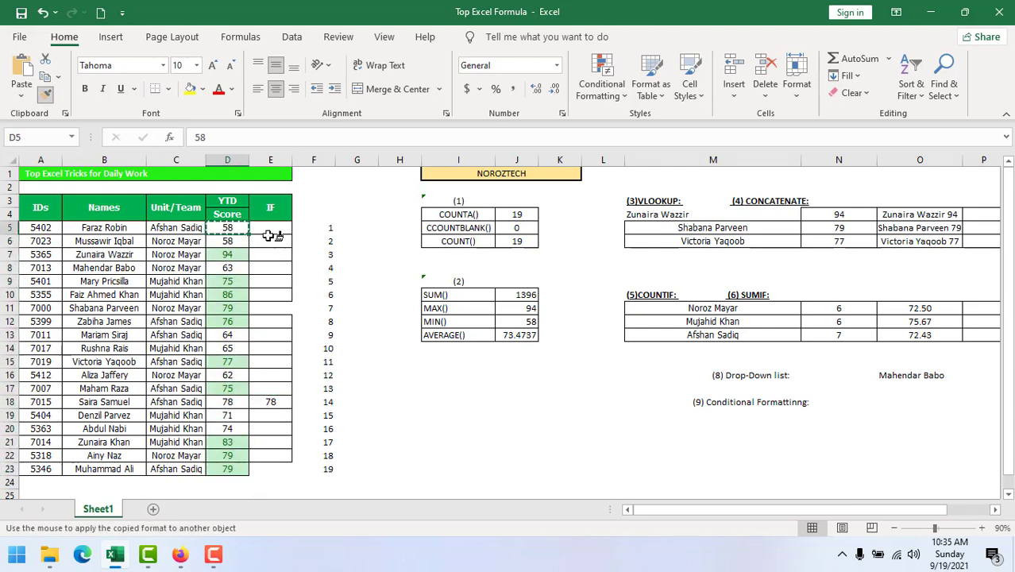
pyautogui.moveTo(229, 231); pyautogui.dragTo(234, 468)
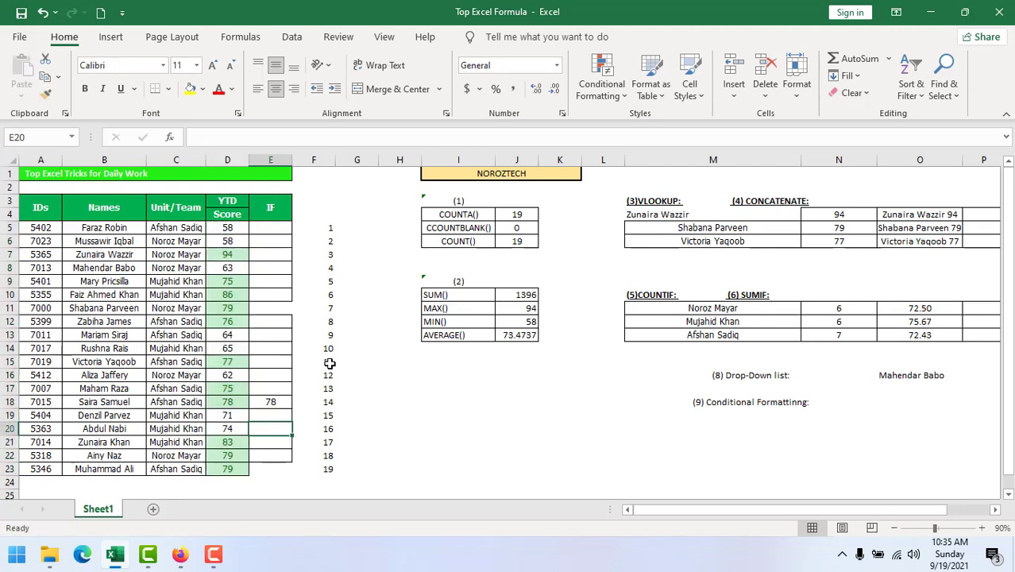
pyautogui.click(328, 361)
# Clear the leftover score from E18 in the IF column.
pyautogui.click(270, 388)
pyautogui.click(270, 402)
pyautogui.press('Delete')
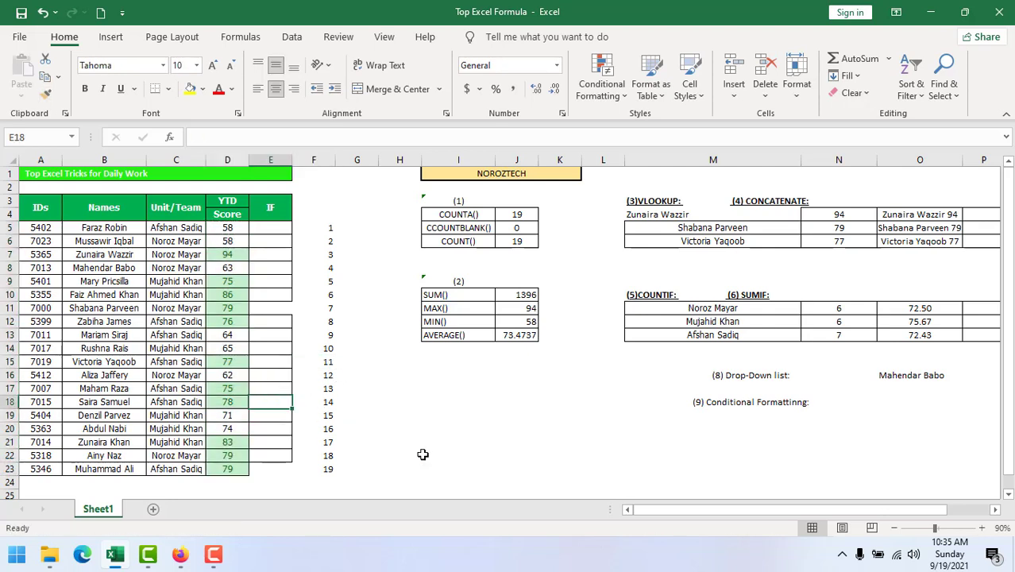
pyautogui.click(494, 337)
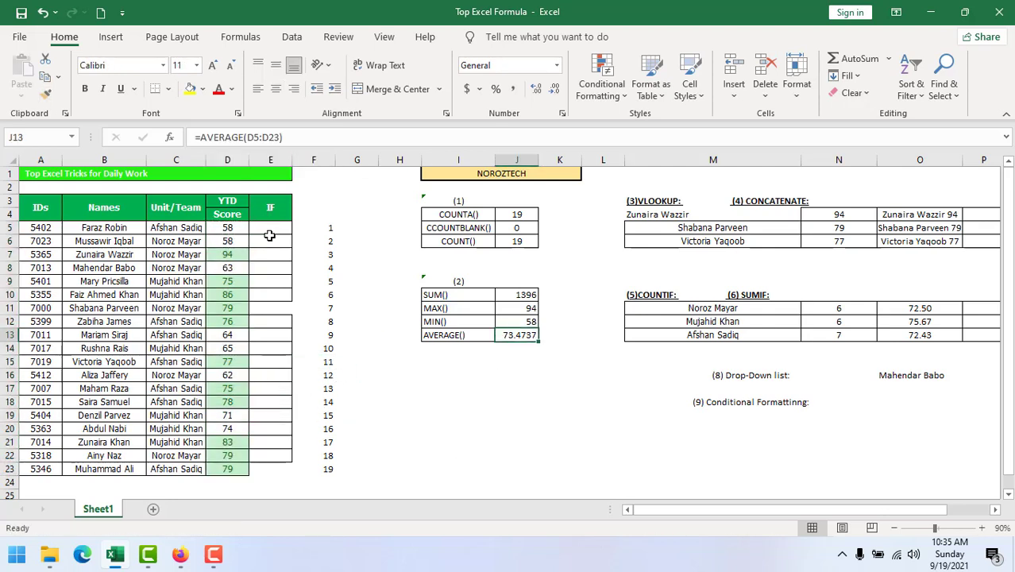
# Apply All Borders to the IF column cells E5:E23.
pyautogui.moveTo(267, 232); pyautogui.dragTo(270, 474)
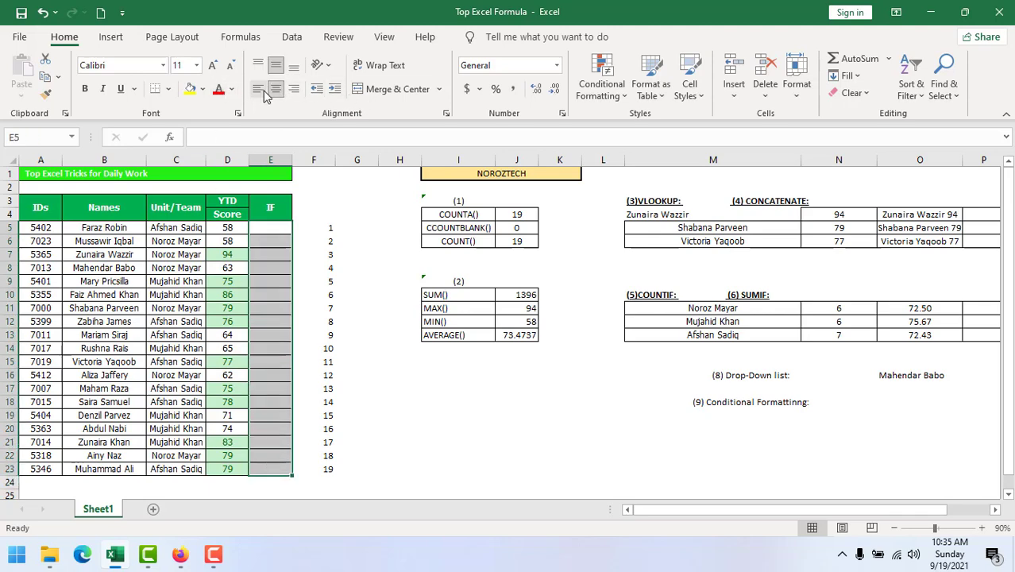
pyautogui.click(168, 89)
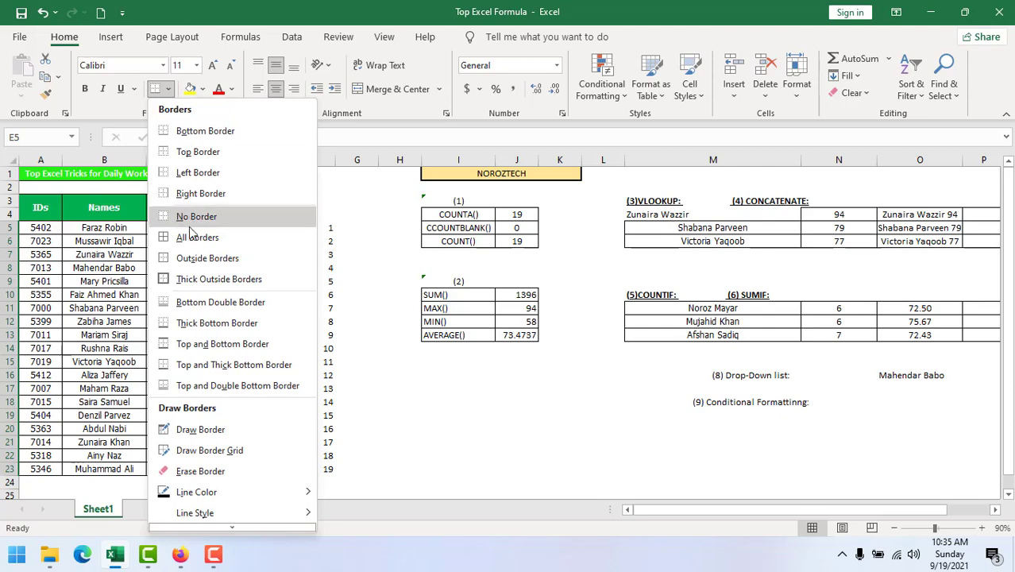
pyautogui.click(190, 238)
# Enter the formula =IF(D5>74,"Pass","Fail") in E5.
pyautogui.click(270, 231)
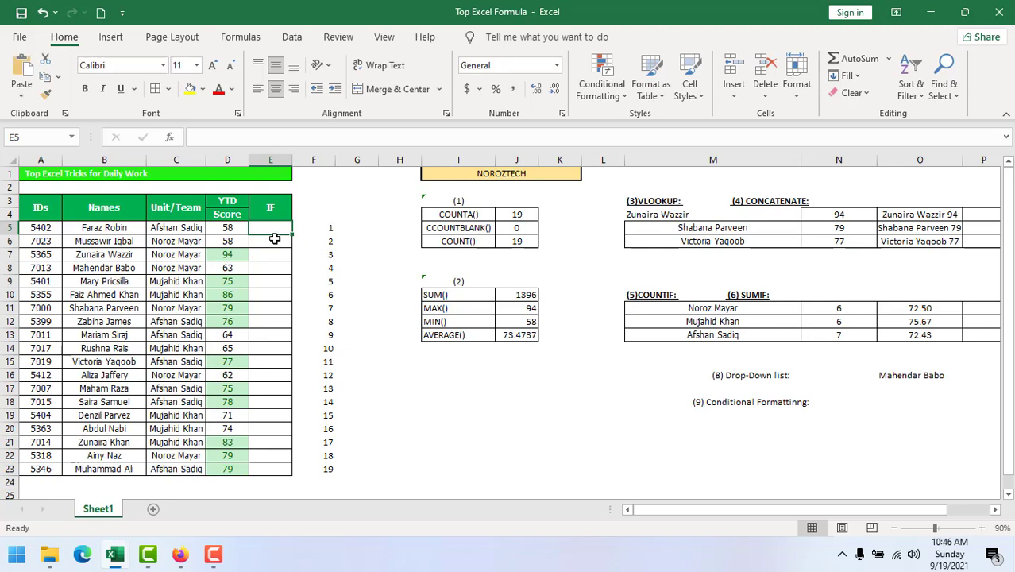
pyautogui.write('=')
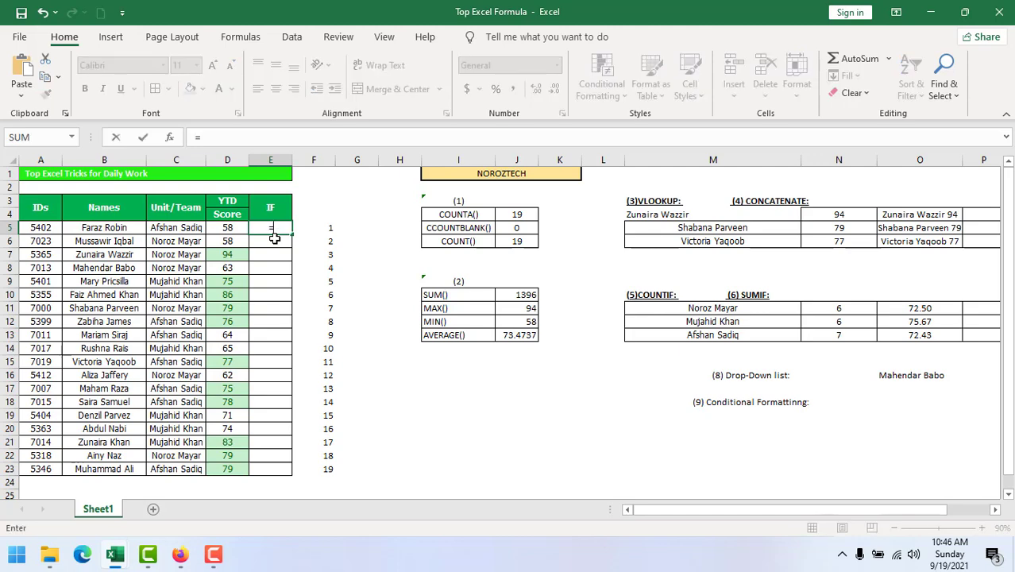
pyautogui.write('if')
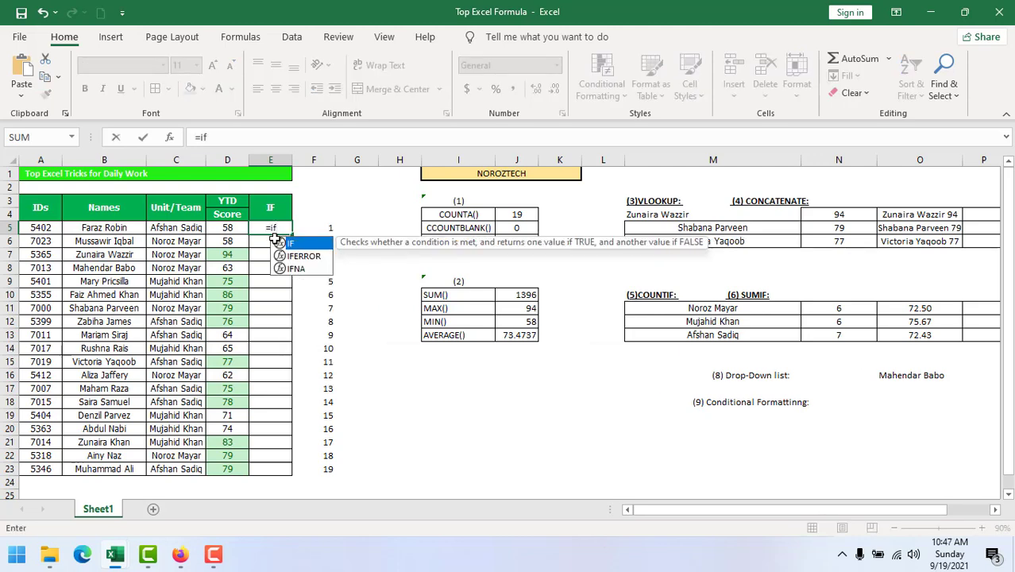
pyautogui.press('Tab')
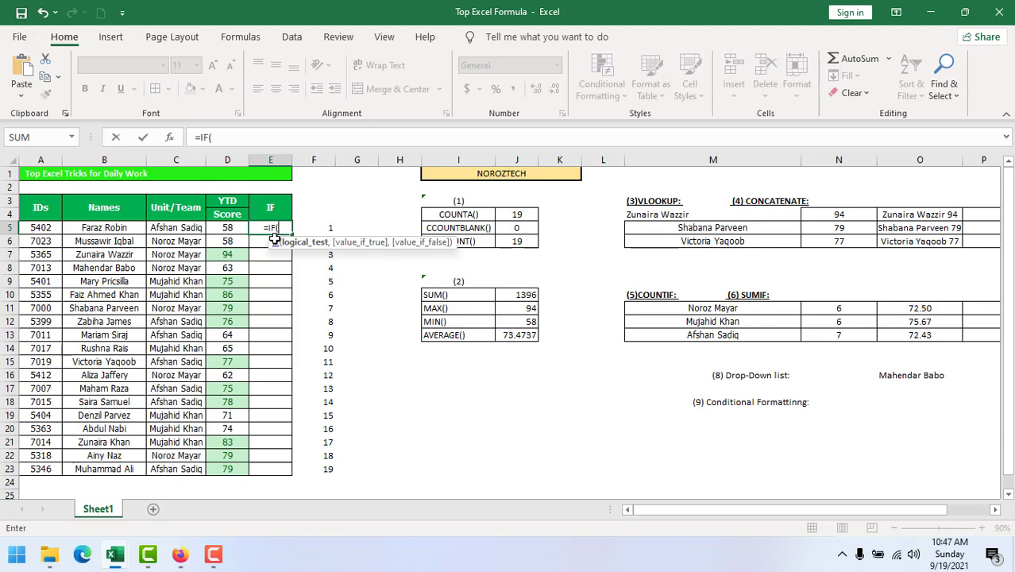
pyautogui.click(232, 229)
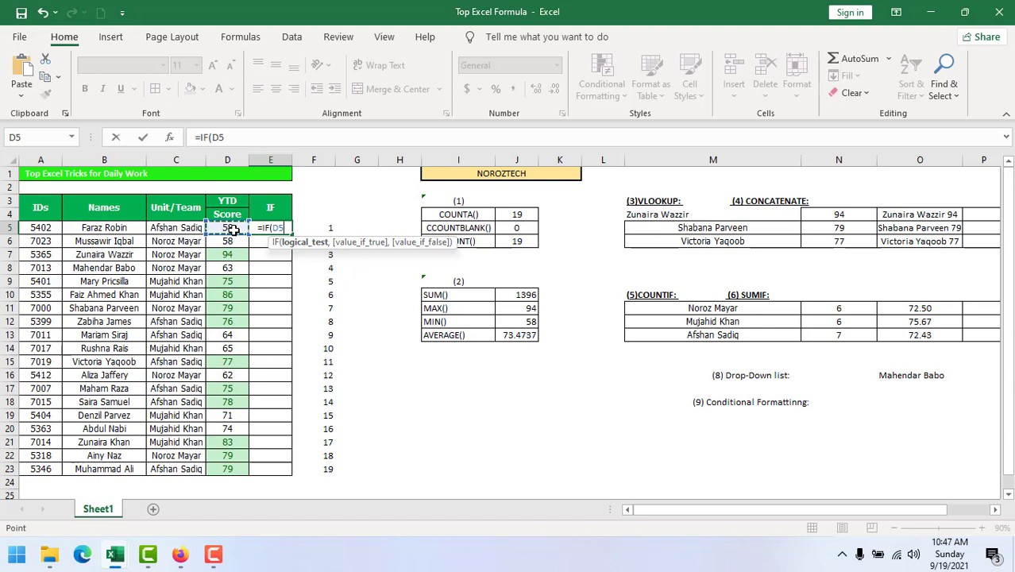
pyautogui.write('>')
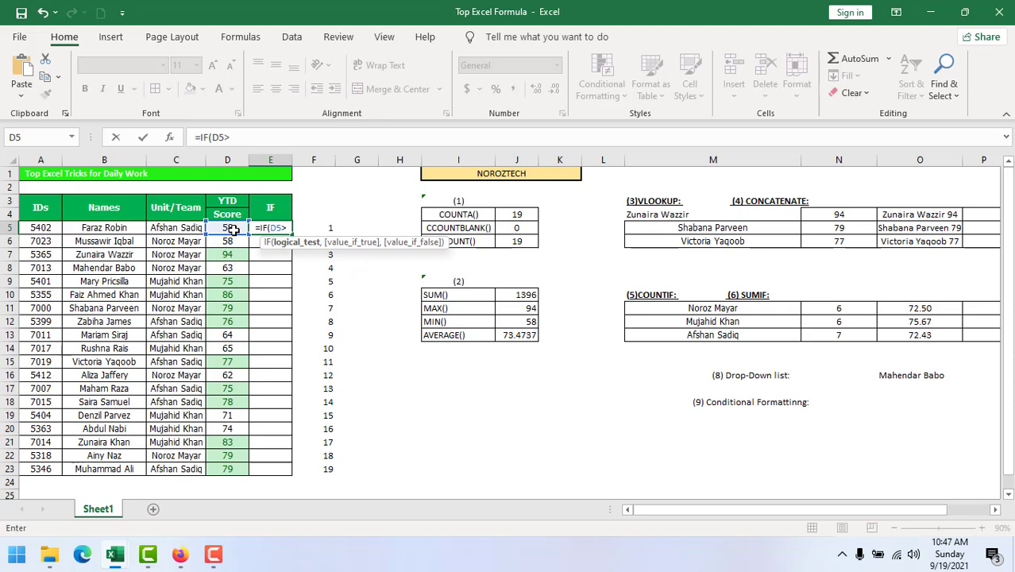
pyautogui.write('7')
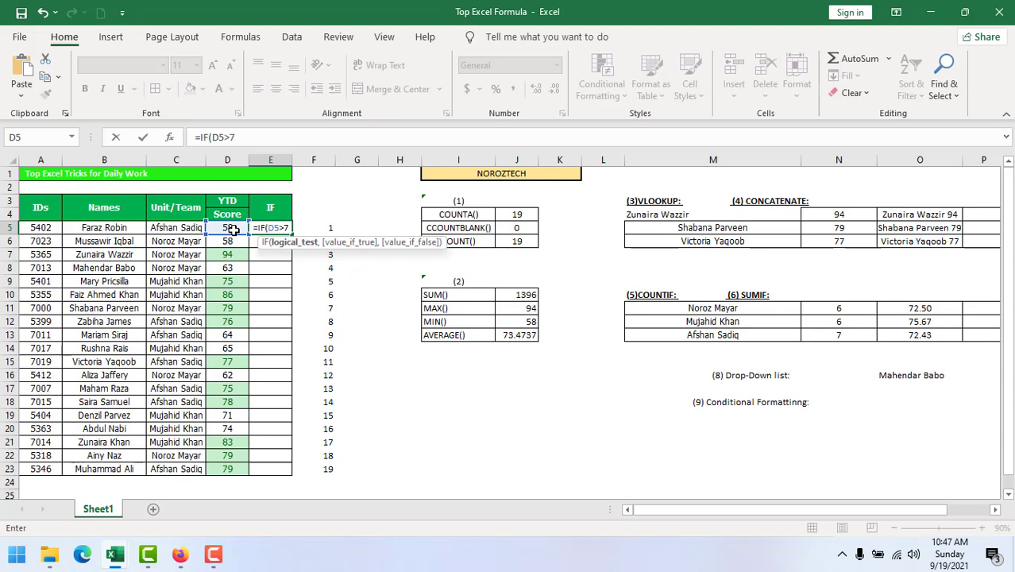
pyautogui.write('4')
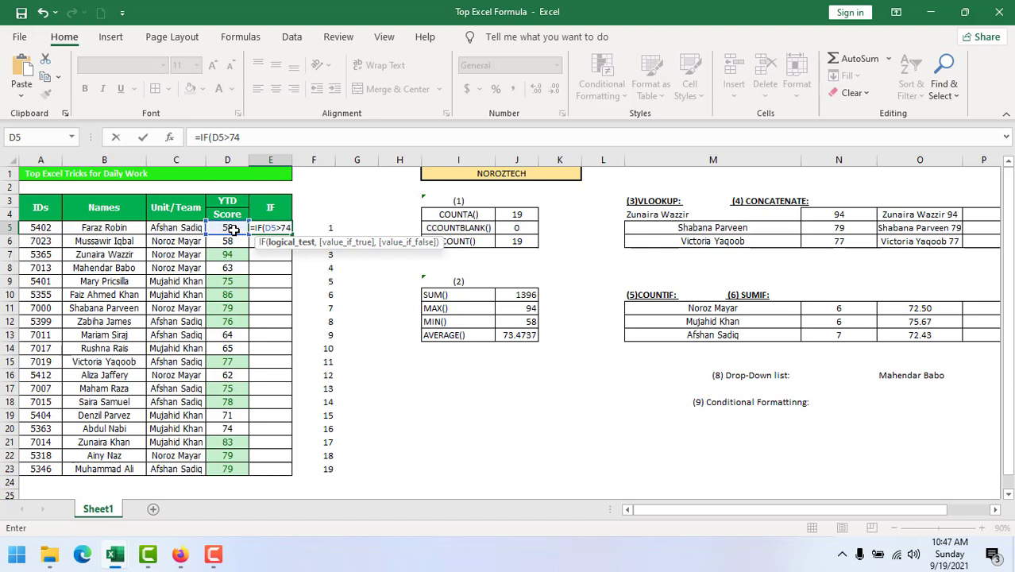
pyautogui.write(',')
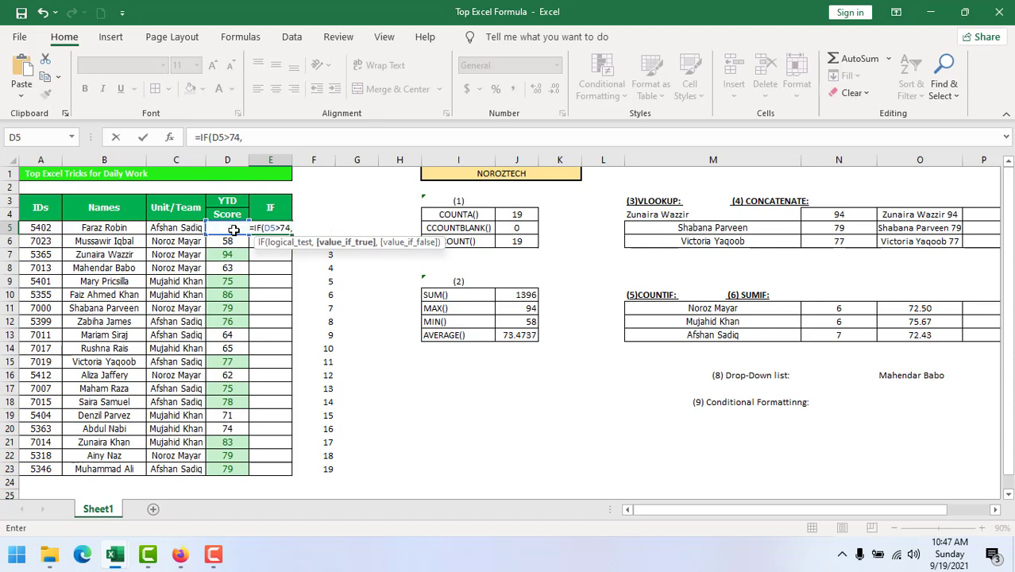
pyautogui.write('"Pa')
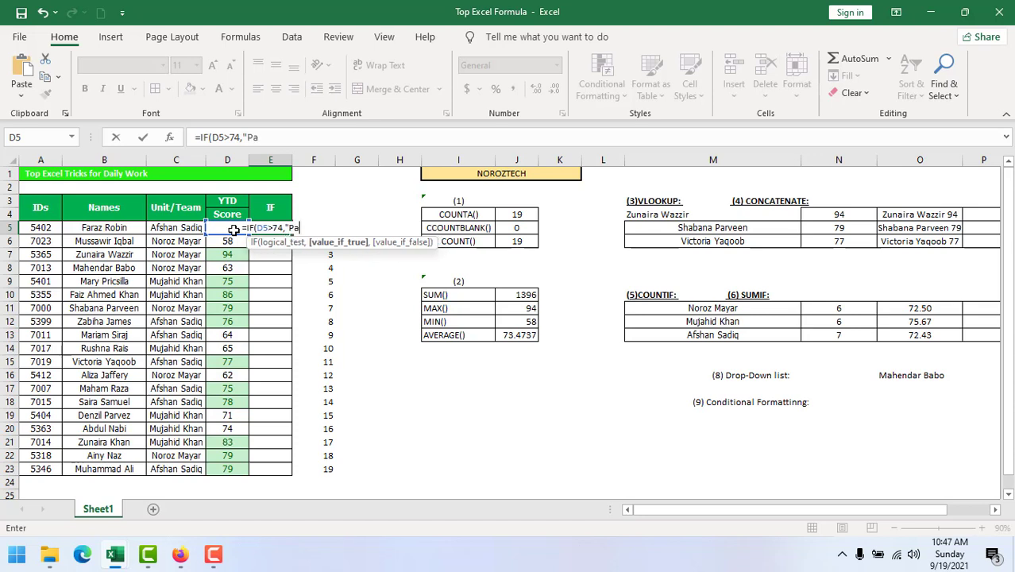
pyautogui.write('ss"')
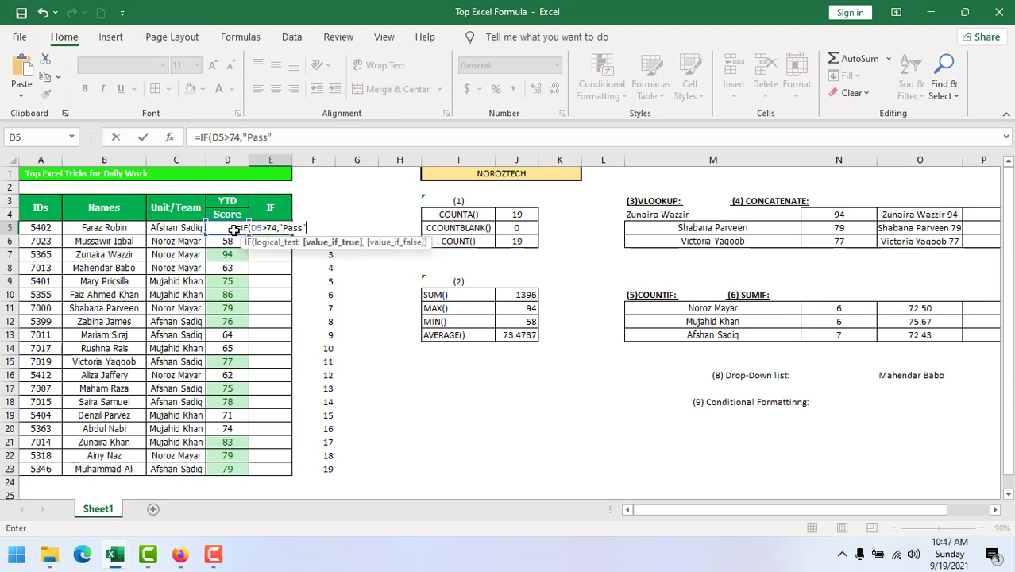
pyautogui.write(',')
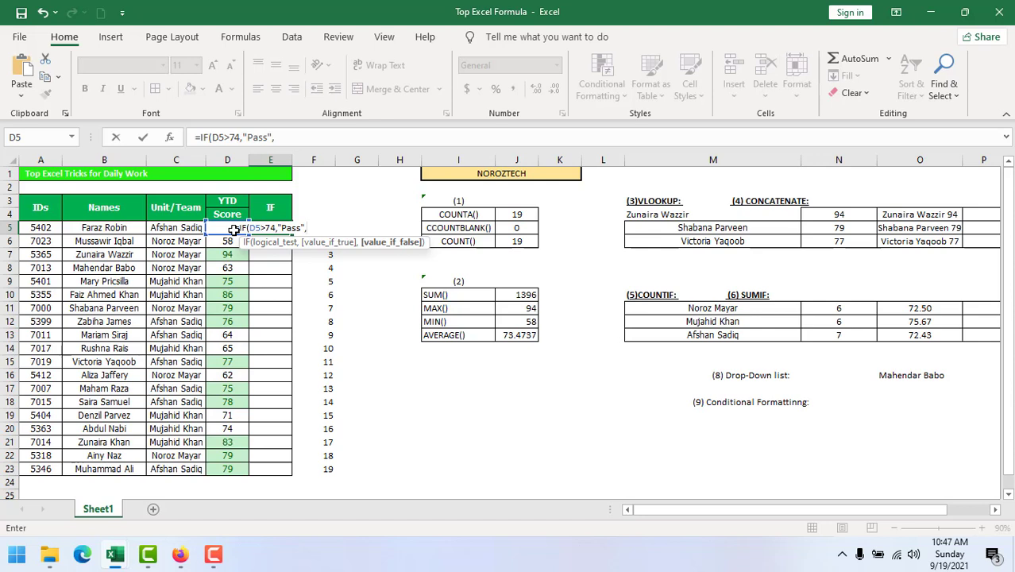
pyautogui.write('"Fail')
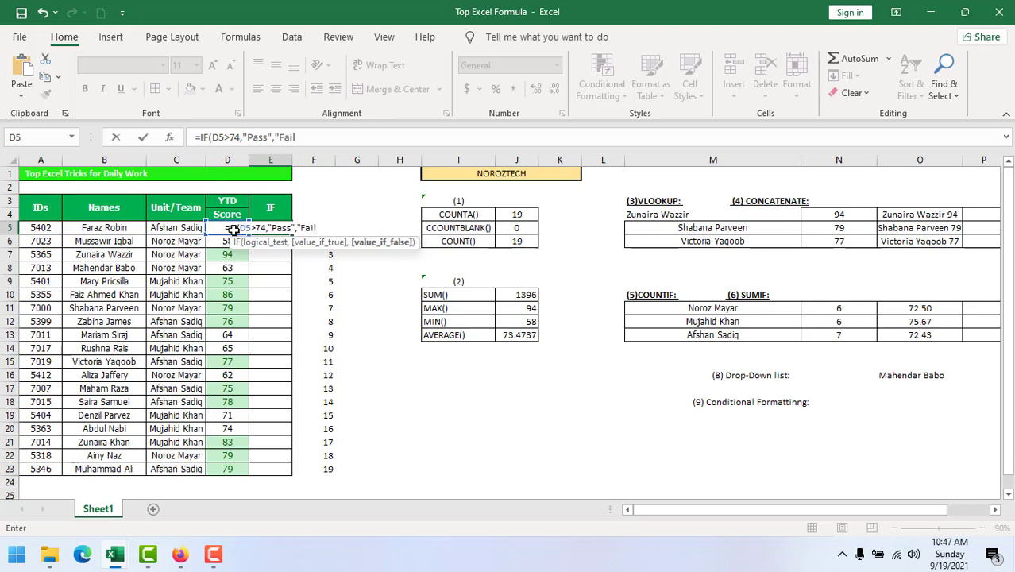
pyautogui.write('")')
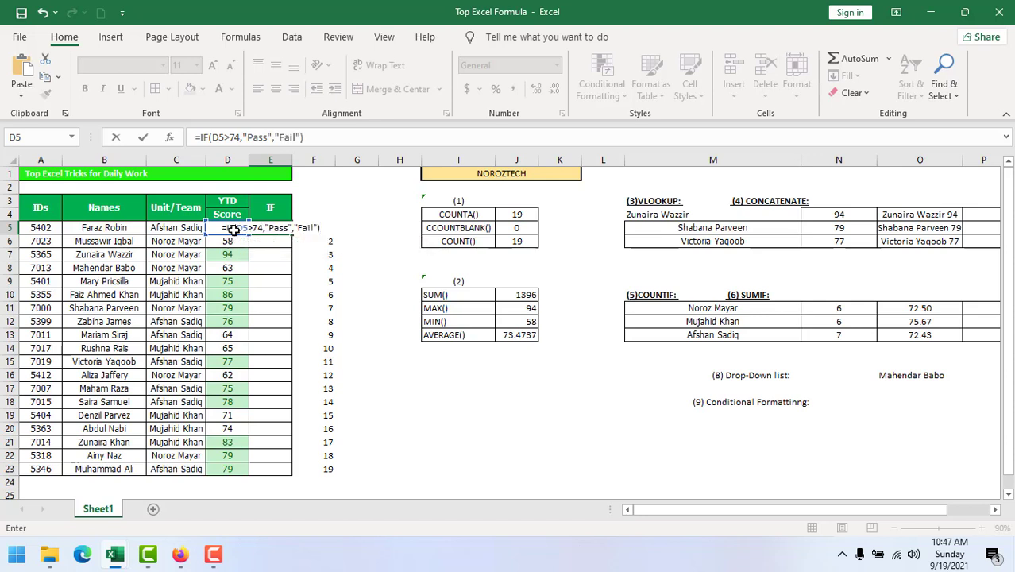
pyautogui.press('Return')
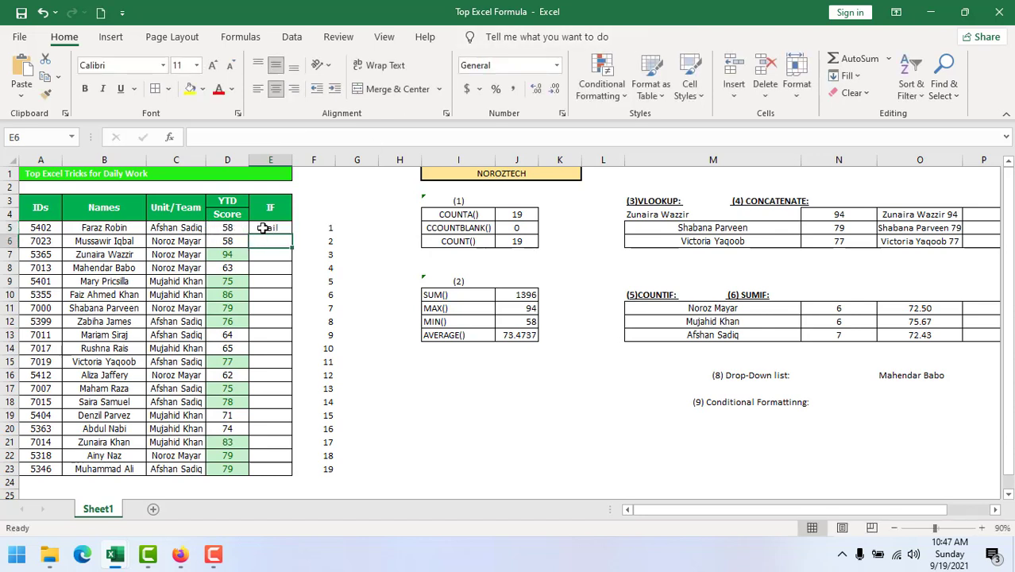
# Fill E5's IF formula down the column to E23.
pyautogui.click(267, 228)
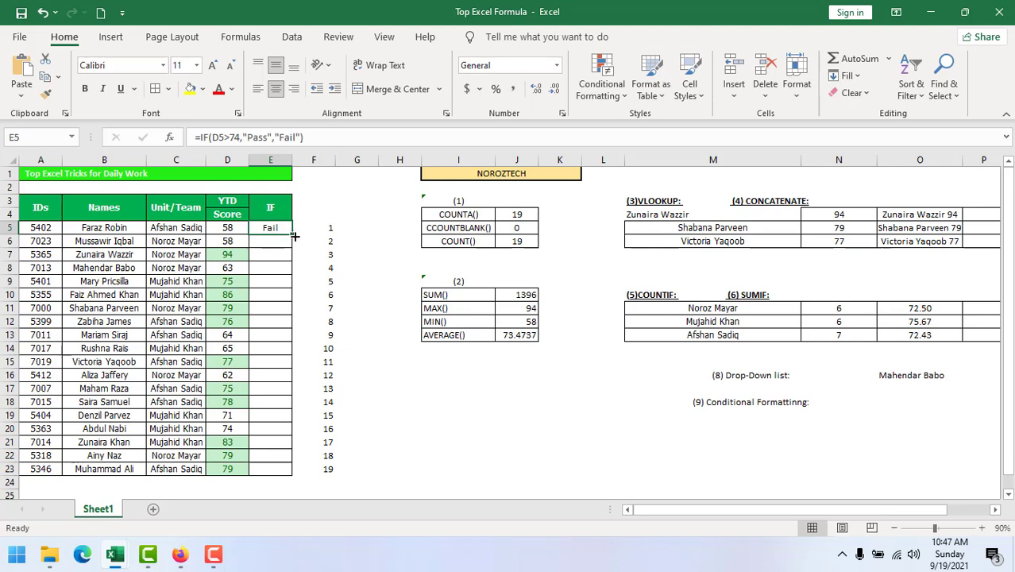
pyautogui.moveTo(291, 236); pyautogui.dragTo(301, 473)
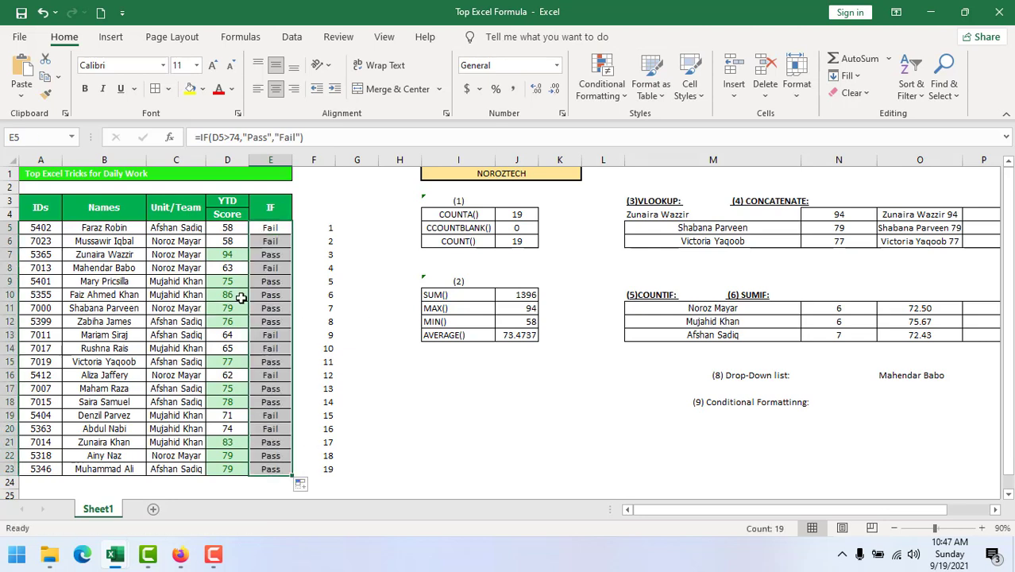